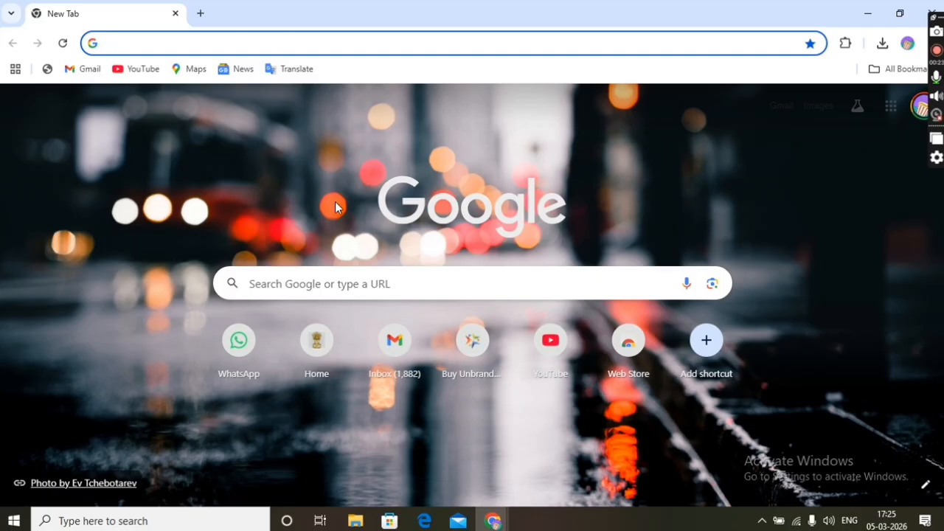
Search Google for 'gem portal' and open the GeM All Bids listing
left_click(354, 276)
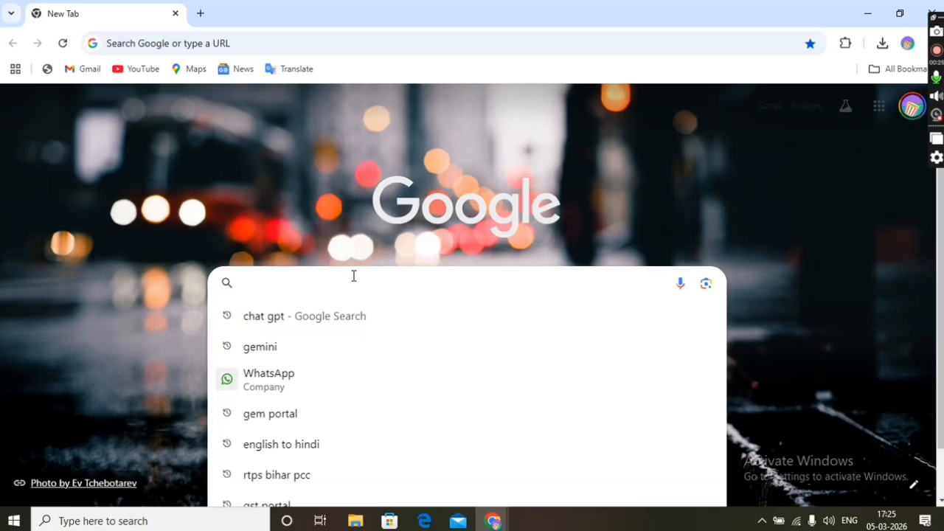
left_click(293, 418)
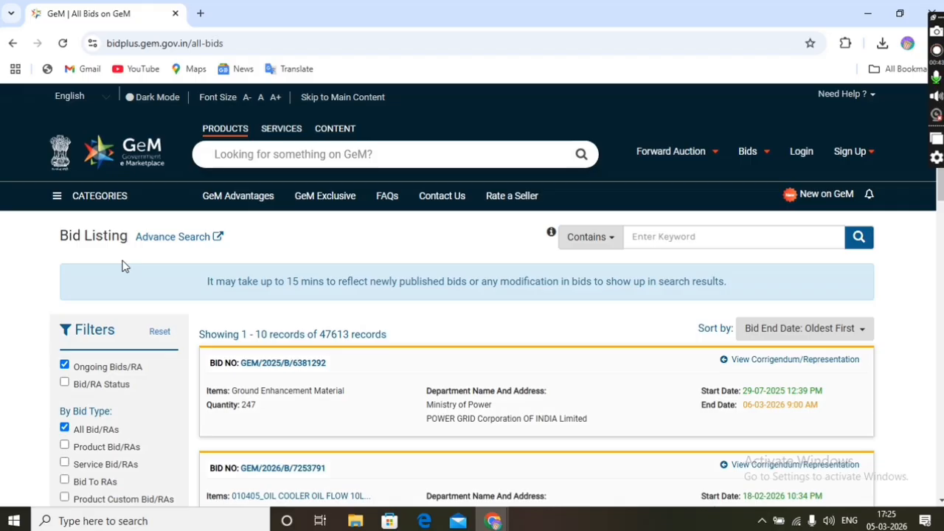
Search bids with the keyword 'Auraiya' and scroll through the 58 matching results
left_click(614, 238)
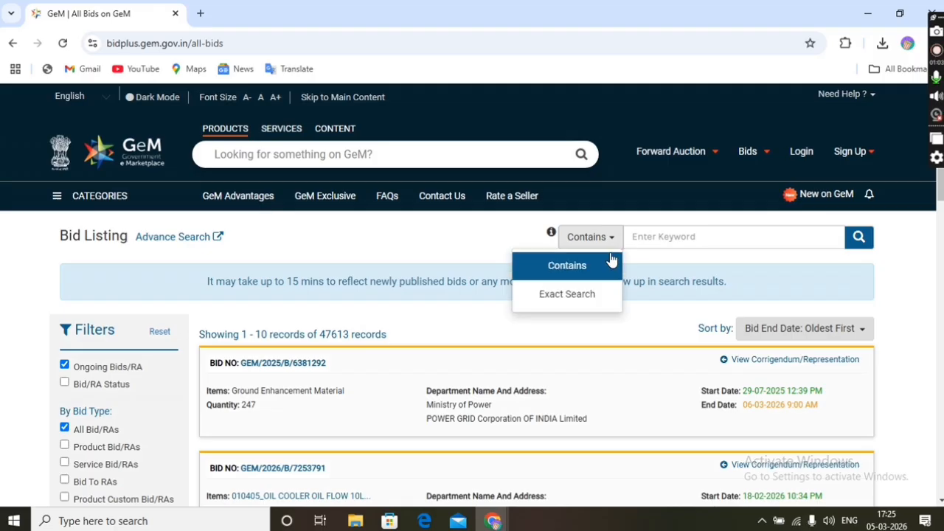
left_click(670, 235)
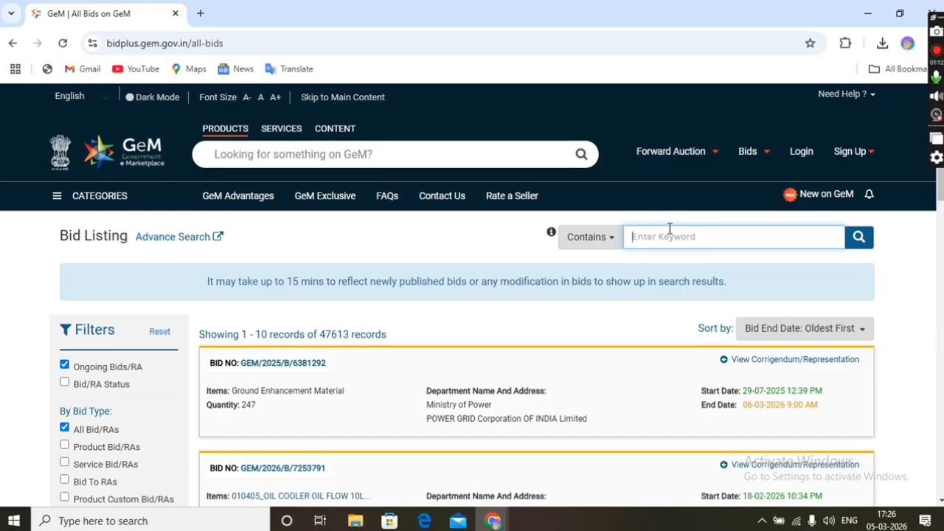
type("Auraiya")
left_click(858, 238)
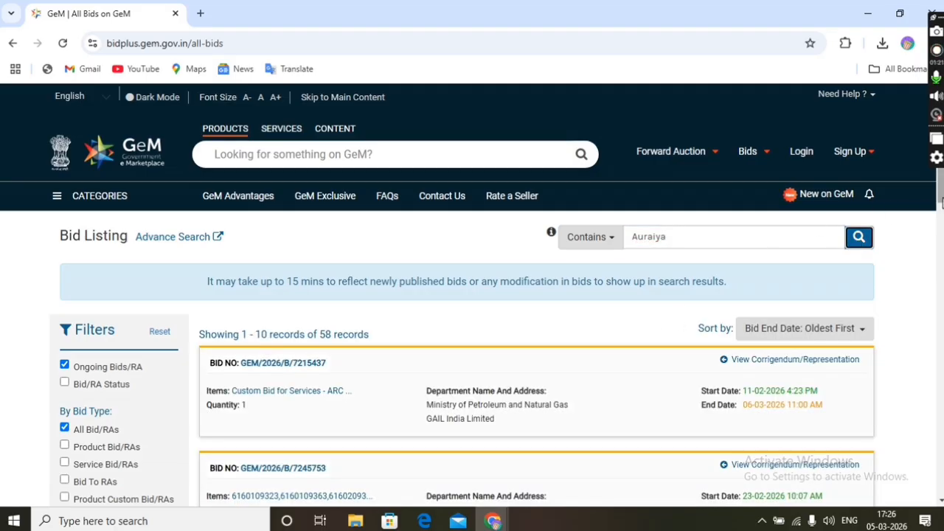
scroll(942, 198, "down", 5)
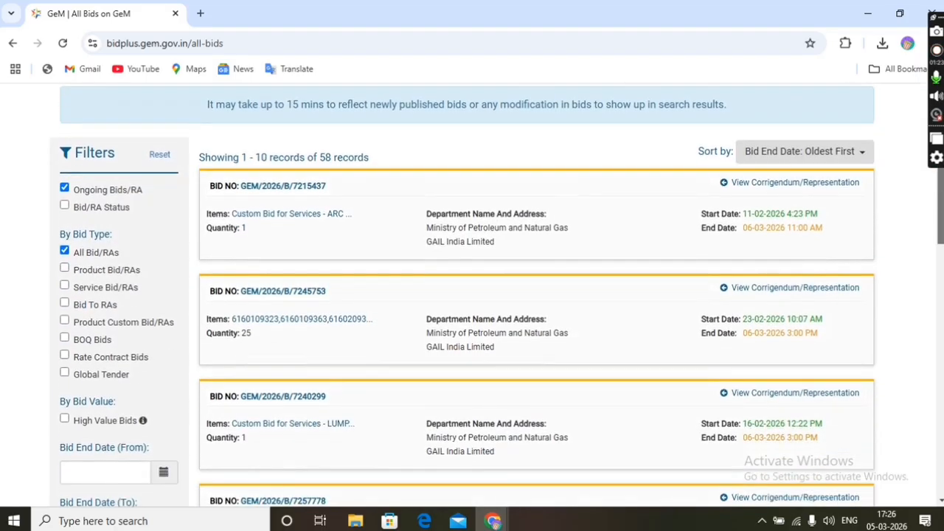
scroll(497, 295, "down", 10)
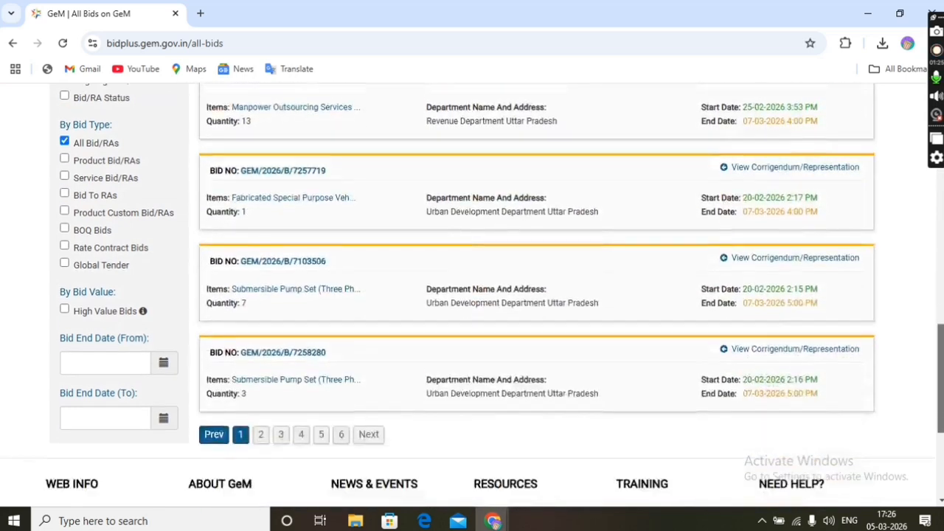
scroll(928, 397, "up", 5)
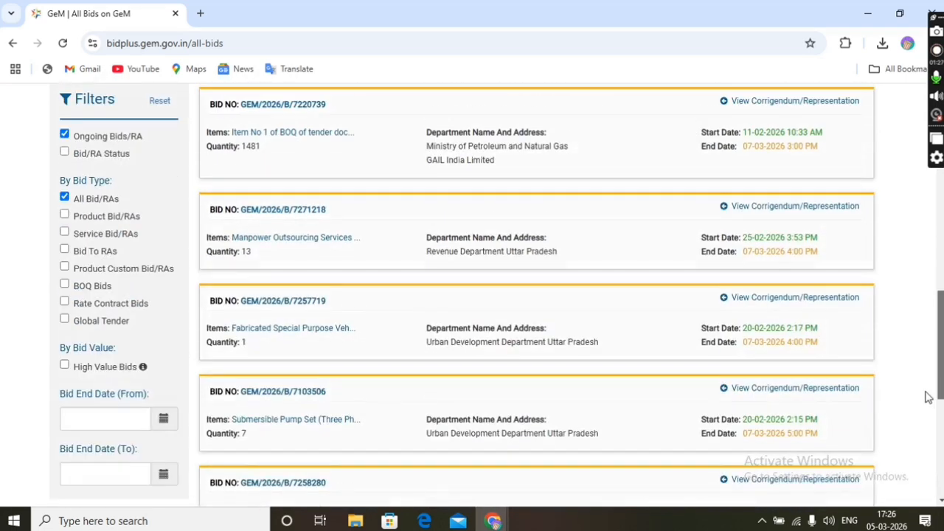
scroll(928, 397, "up", 10)
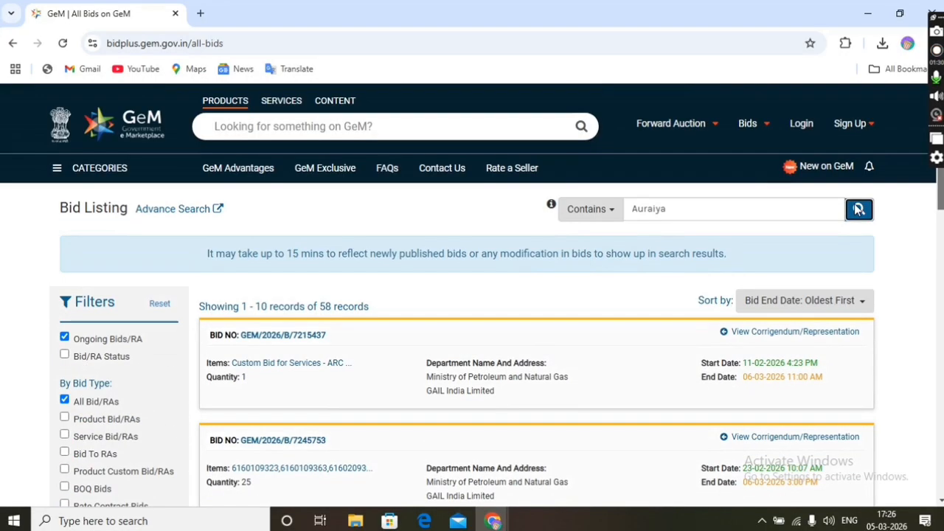
Replace the keyword with 'Masala', rerun the search, and scroll down to the pagination bar
left_click(704, 206)
key("BackSpace")
key("BackSpace")
key("BackSpace")
key("BackSpace")
key("BackSpace")
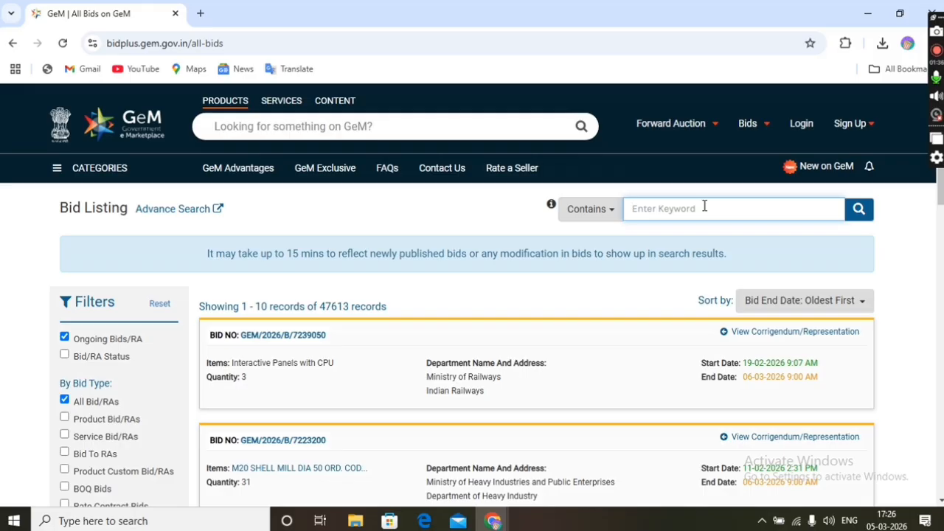
type("Masala")
left_click(858, 210)
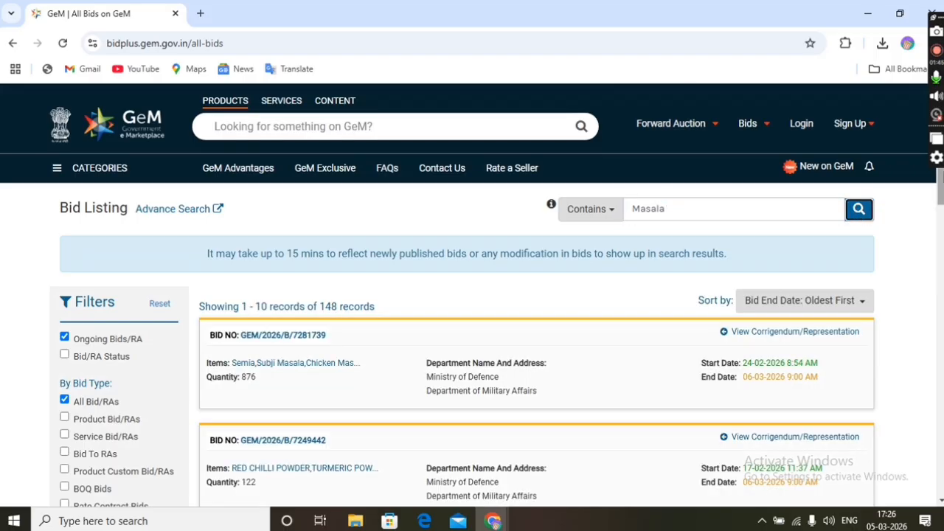
scroll(537, 296, "down", 6)
scroll(537, 295, "down", 1)
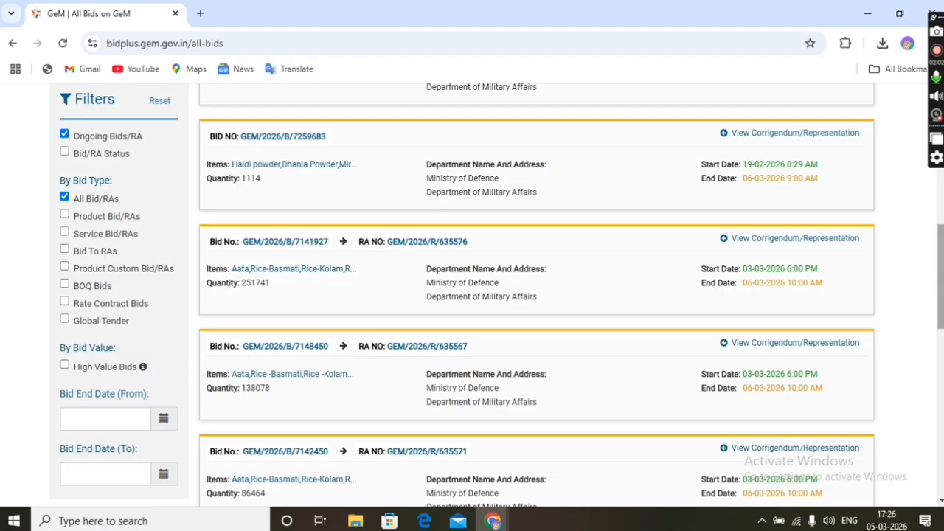
scroll(940, 280, "down", 8)
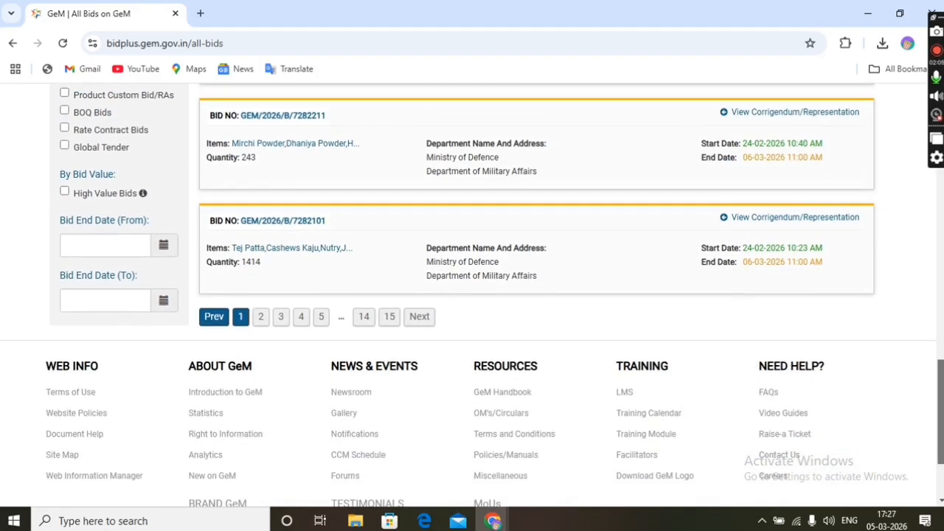
scroll(579, 420, "up", 1)
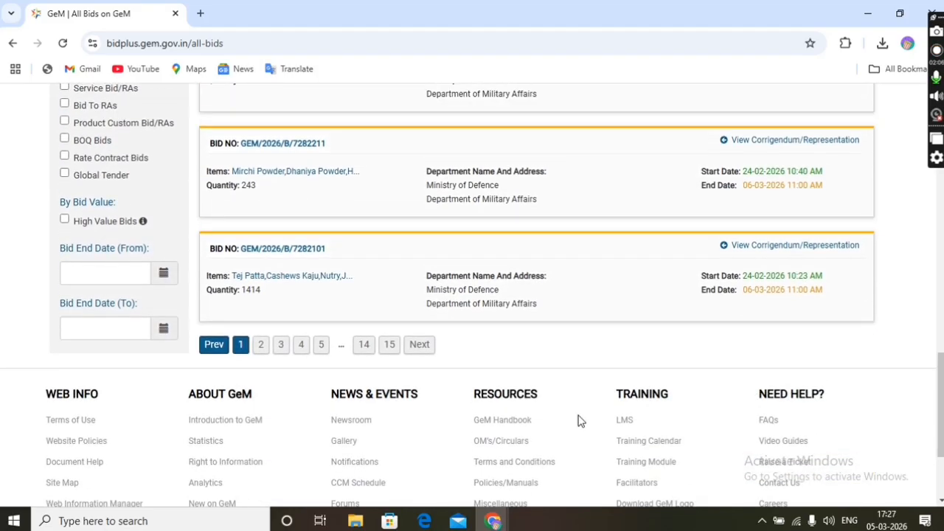
Jump to page 5, then page 7, and browse Masala records 61–70 of 148
left_click(319, 345)
scroll(939, 400, "up", 2)
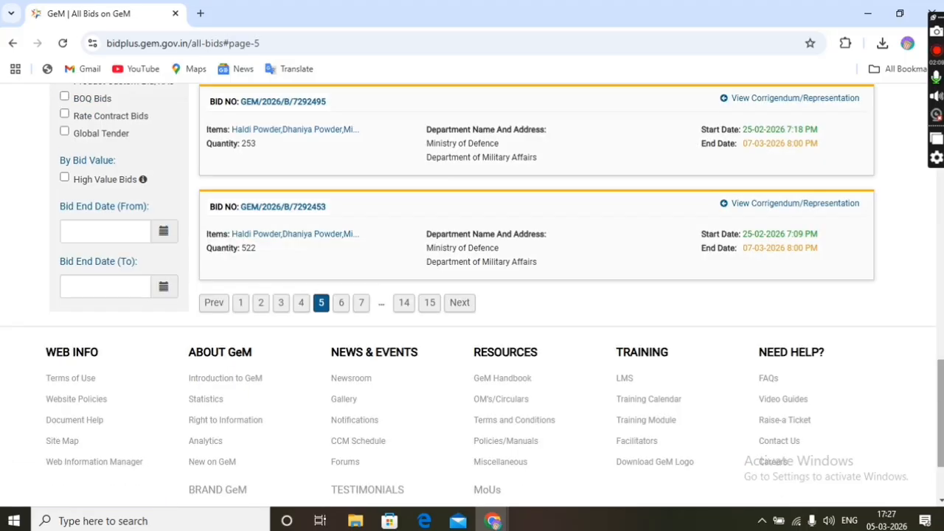
left_click_drag(939, 400, 935, 429)
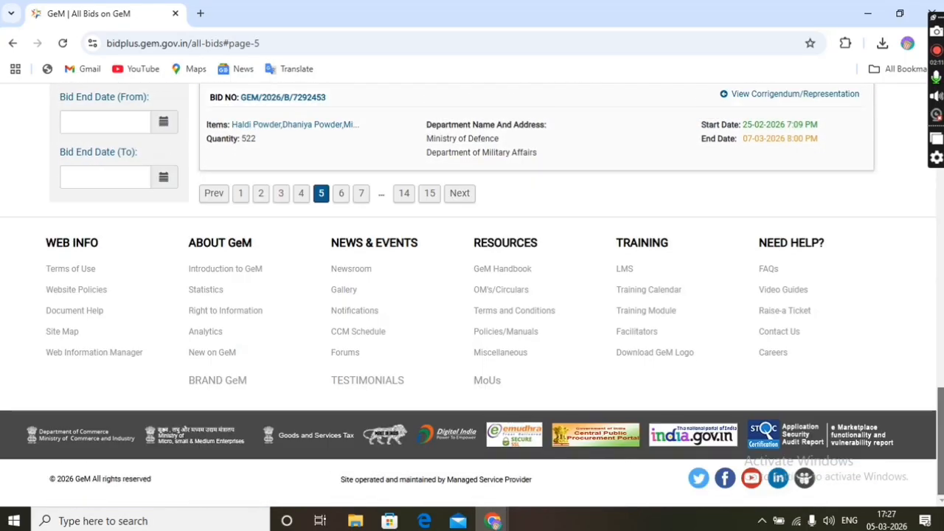
left_click(361, 194)
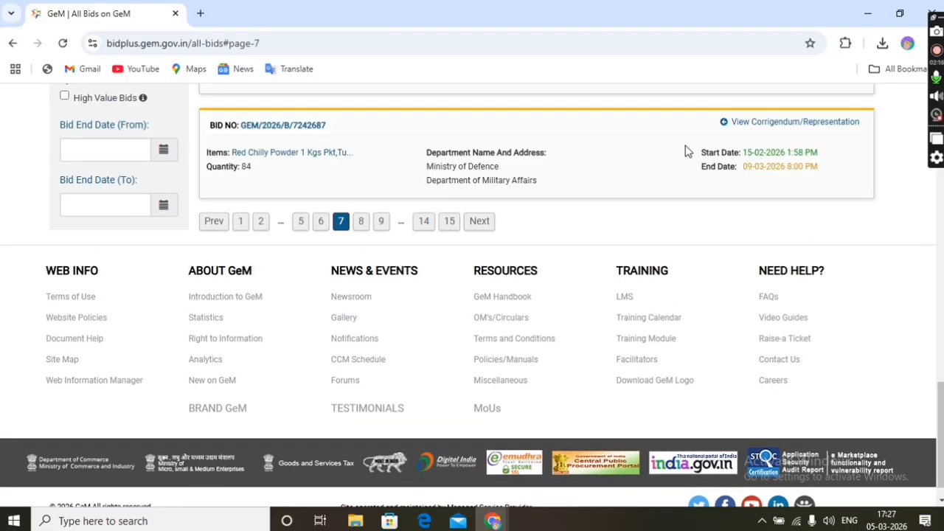
left_click_drag(938, 383, 925, 287)
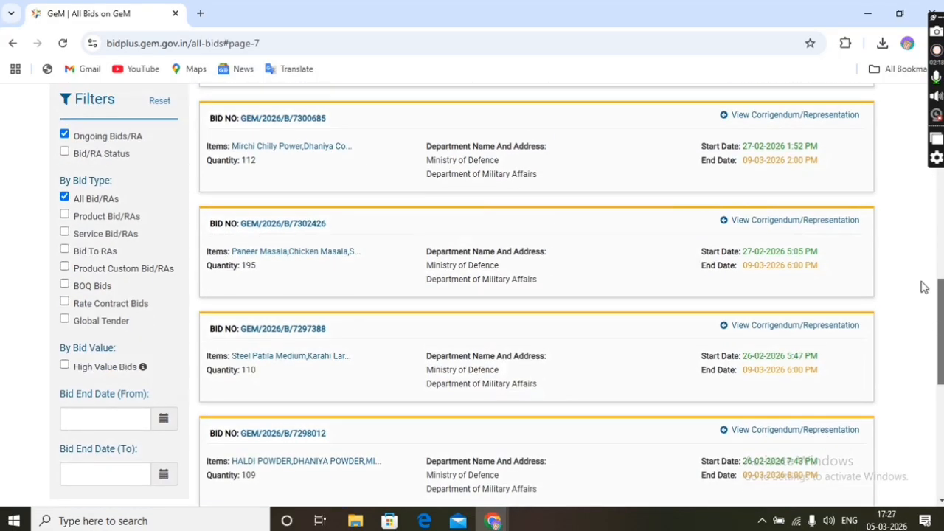
scroll(877, 158, "up", 5)
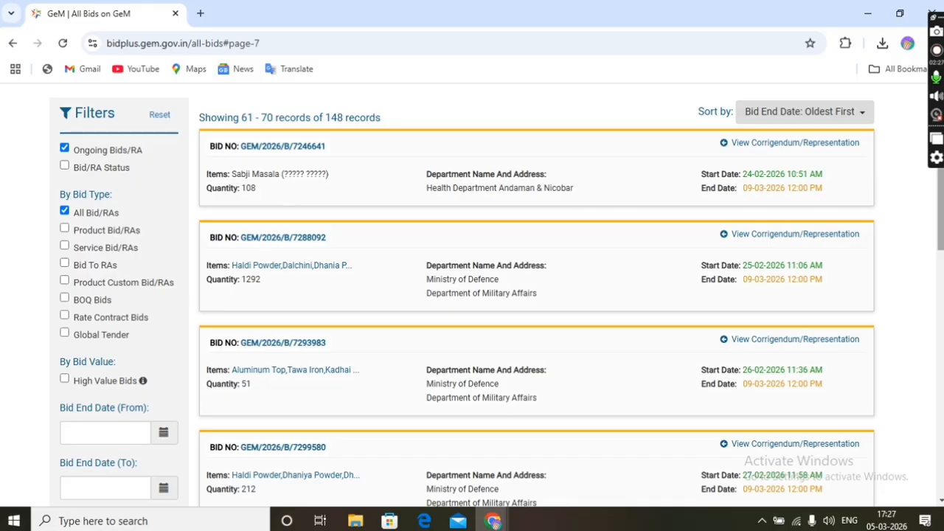
scroll(536, 295, "down", 2)
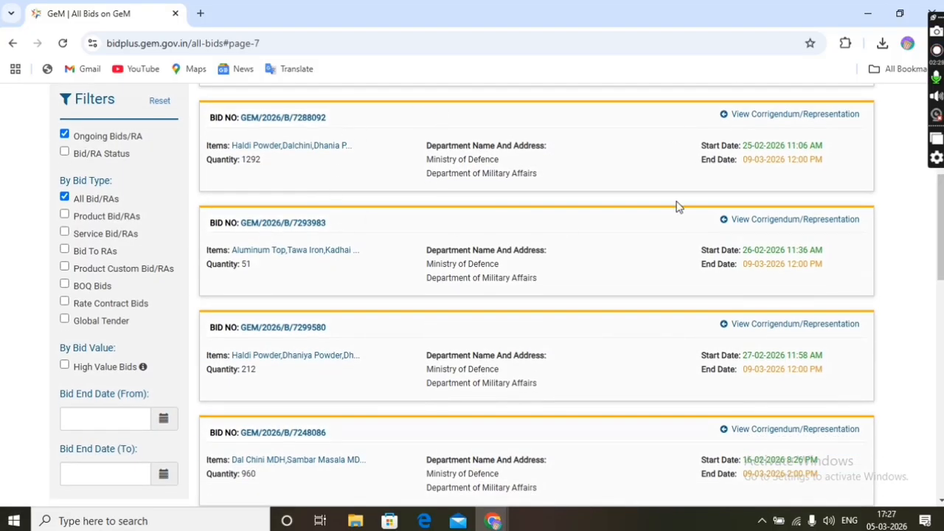
scroll(939, 221, "down", 3)
scroll(940, 295, "down", 4)
scroll(940, 295, "down", 2)
mouse_move(941, 396)
left_mouse_down()
mouse_move(940, 410)
mouse_move(941, 399)
left_mouse_up()
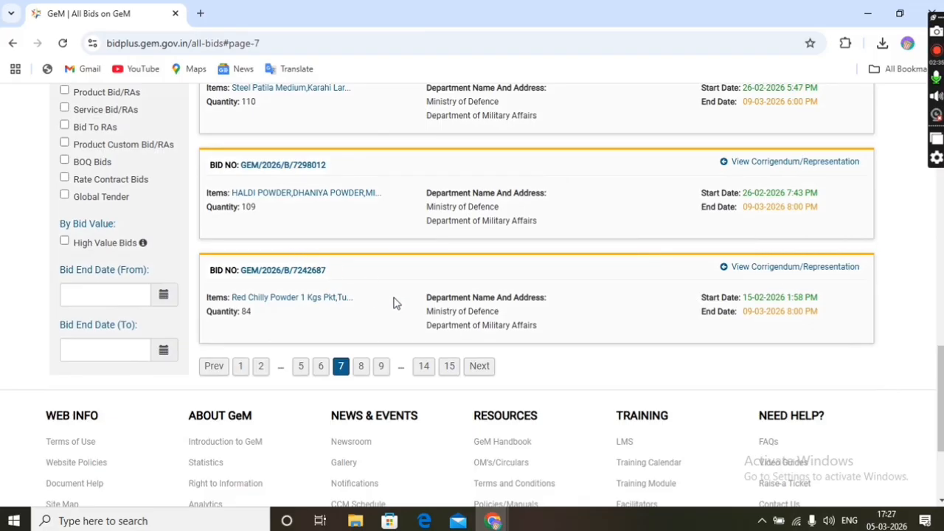
Download bid GEM/2026/B/7242687's document GeM-Bidding-8989667.pdf, review it in Chrome, then close the tab
left_click(298, 278)
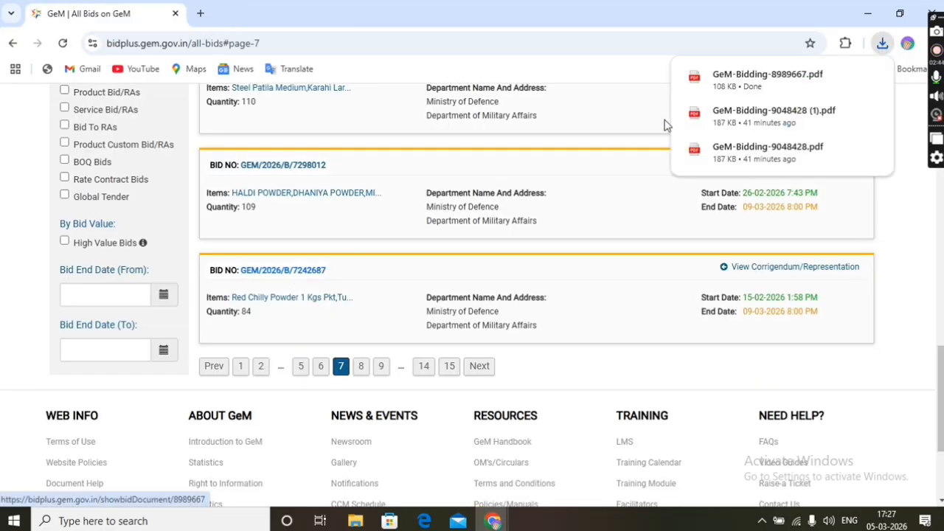
left_click(757, 86)
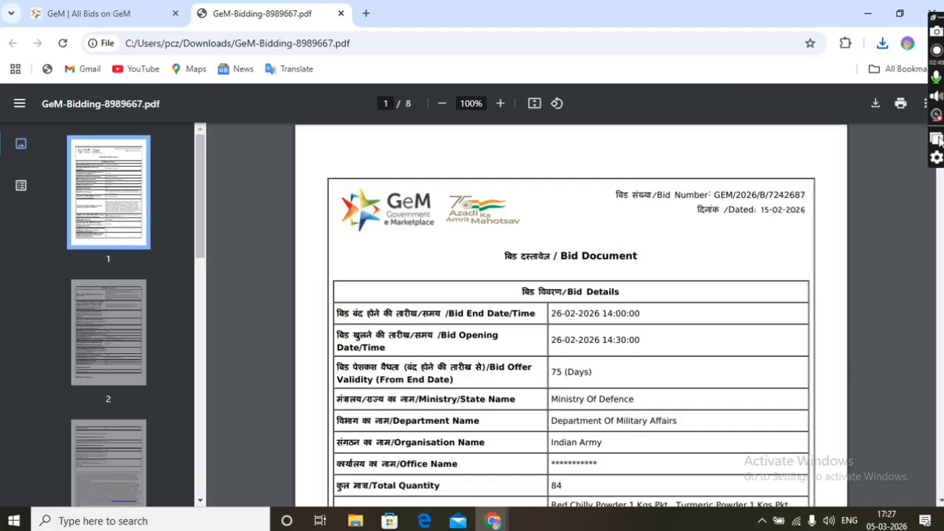
scroll(571, 316, "down", 20)
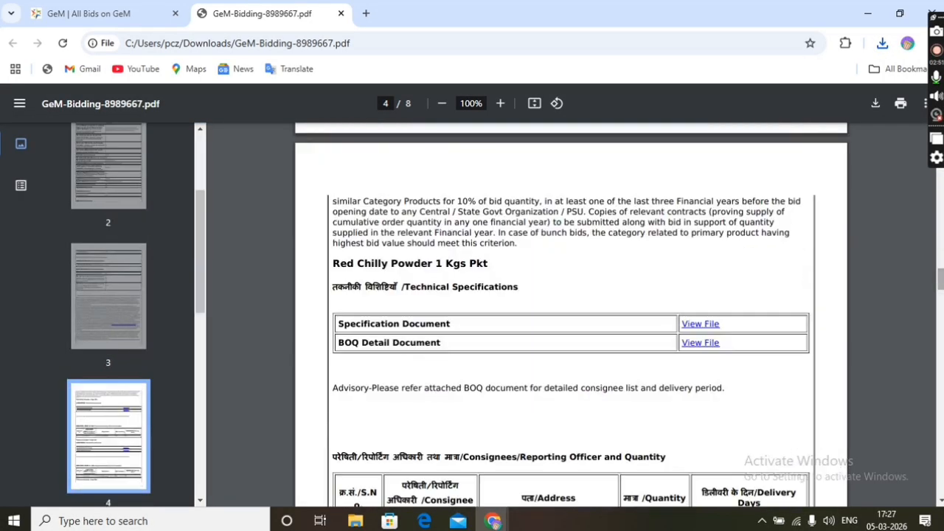
scroll(571, 316, "up", 10)
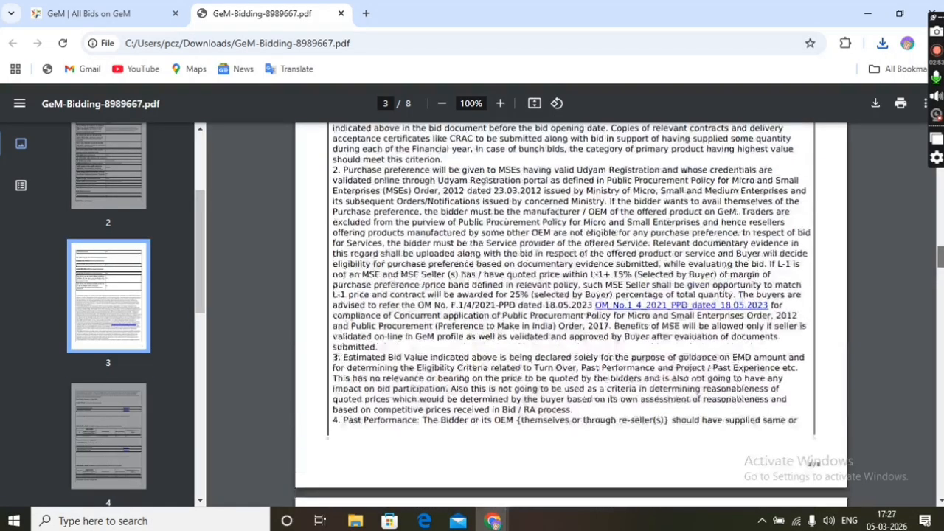
scroll(571, 315, "up", 3)
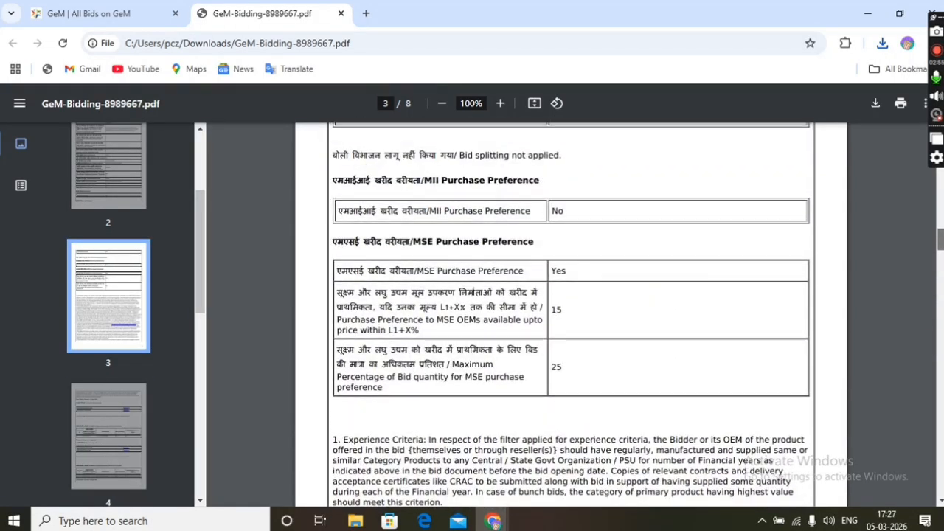
scroll(571, 316, "up", 10)
scroll(571, 316, "up", 1)
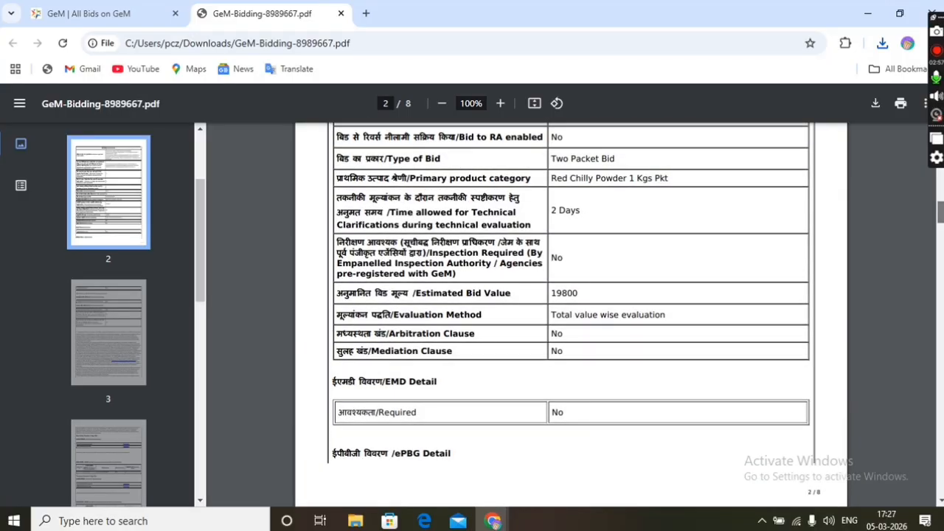
scroll(571, 316, "up", 8)
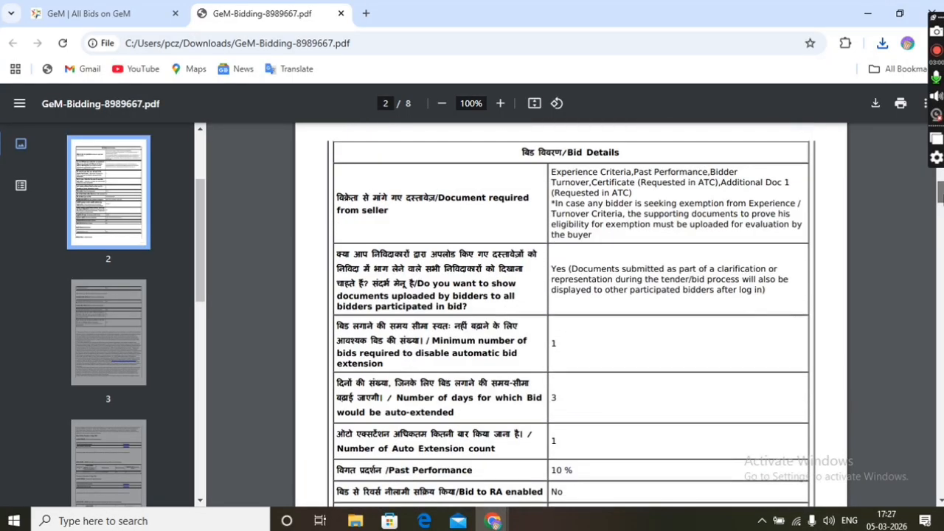
scroll(941, 194, "up", 7)
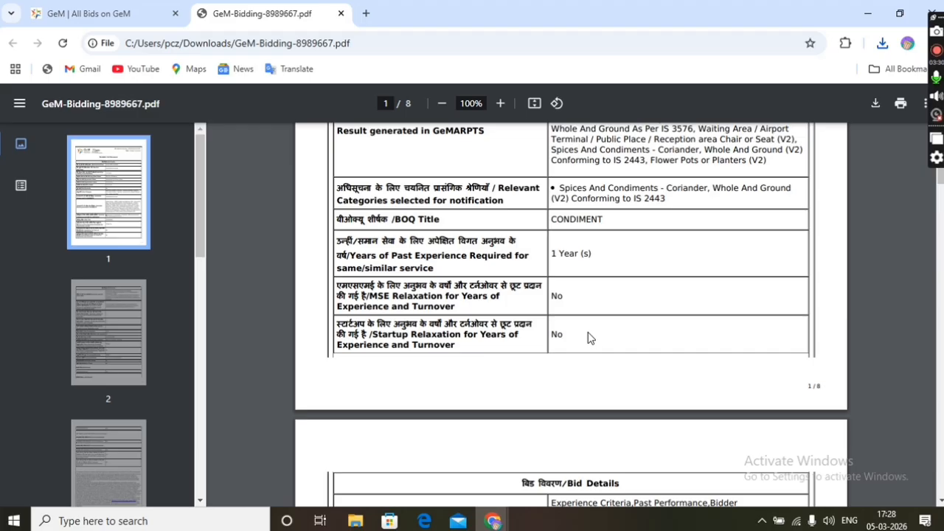
left_click(341, 14)
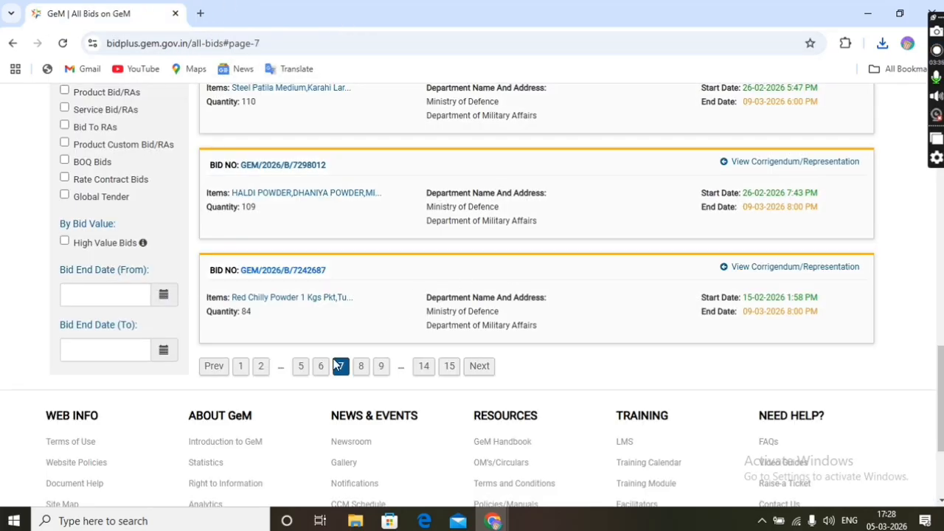
On listing page 5, download GEM/2026/B/7222587's document GeM-Bidding-8967218.pdf and review it
left_click(298, 367)
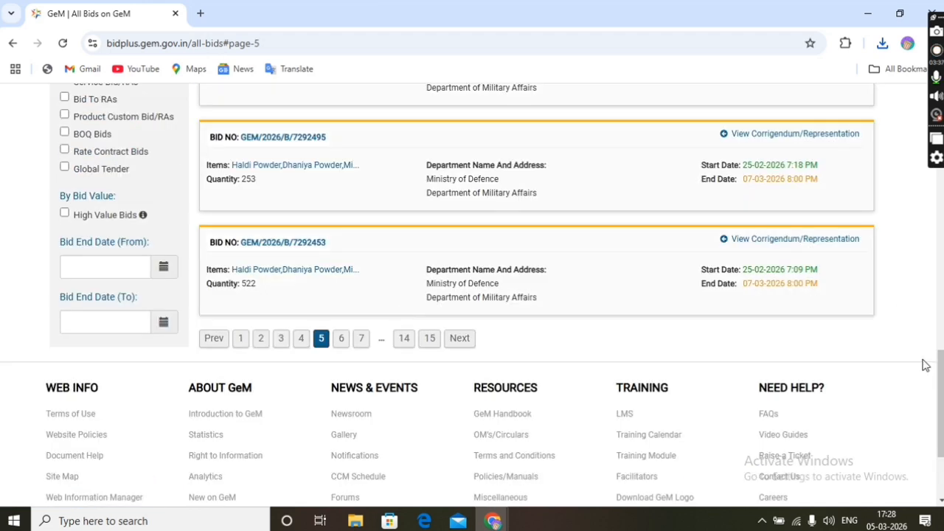
scroll(938, 346, "up", 2)
left_click_drag(938, 347, 931, 272)
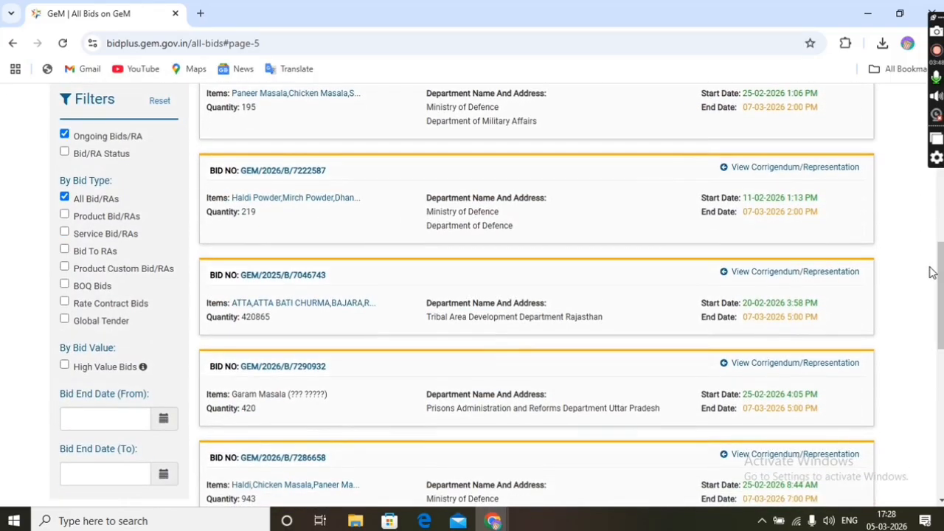
left_click(292, 174)
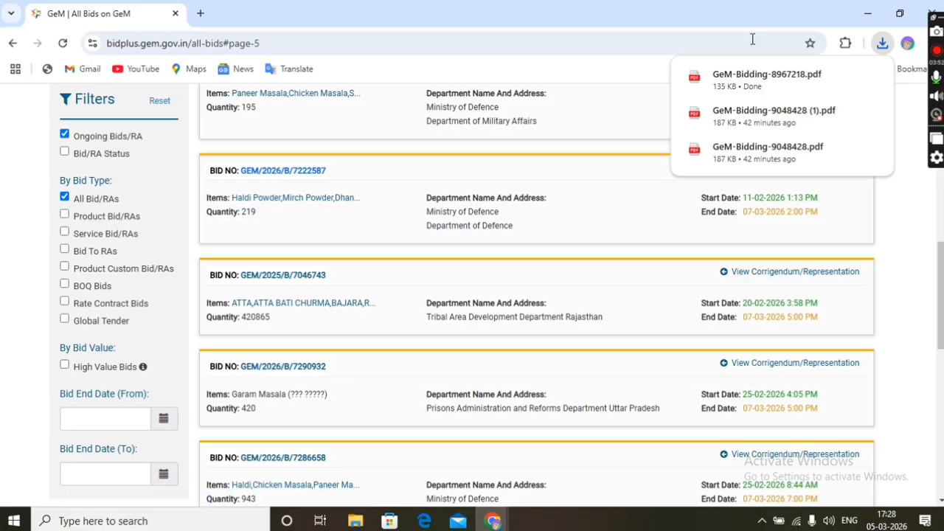
left_click(773, 97)
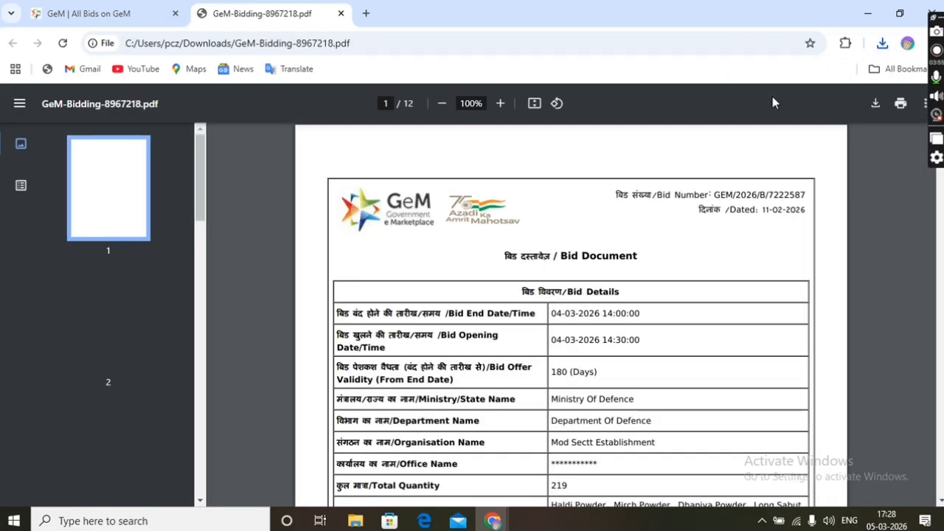
scroll(571, 315, "down", 20)
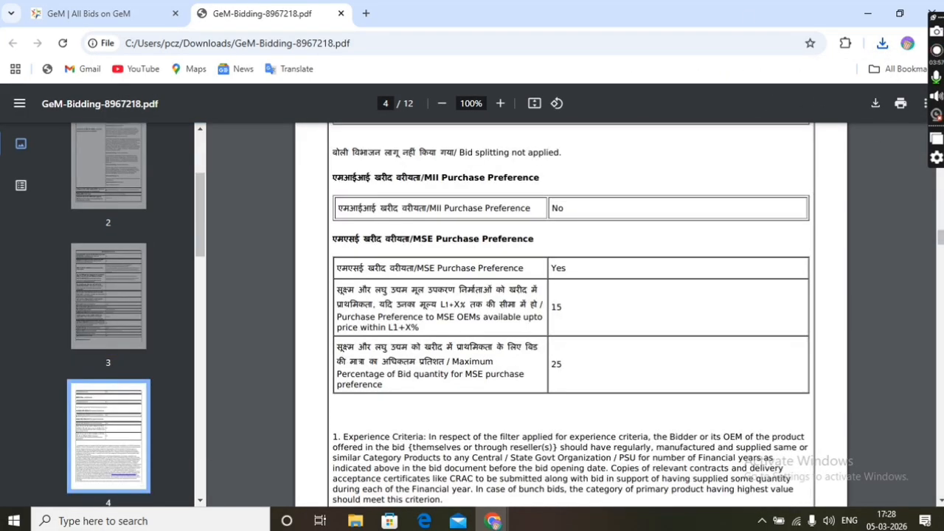
scroll(940, 209, "up", 8)
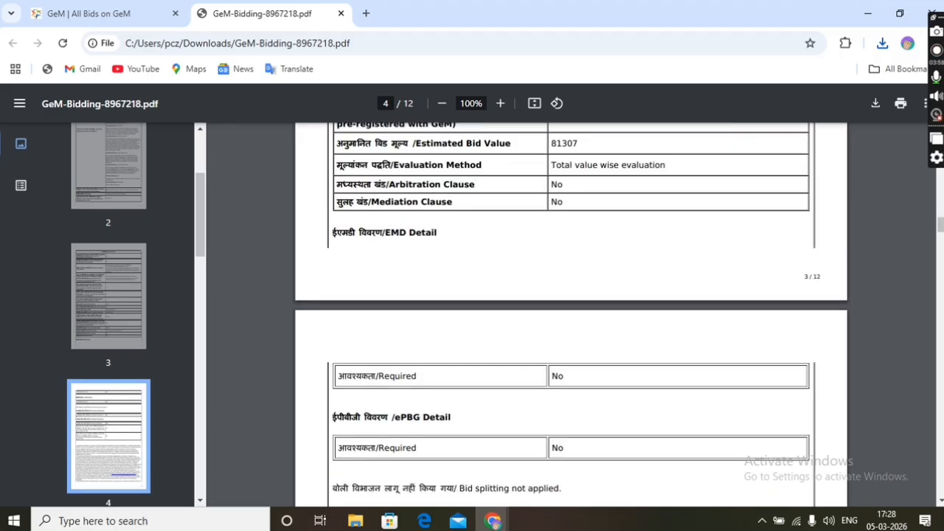
left_click_drag(940, 203, 936, 198)
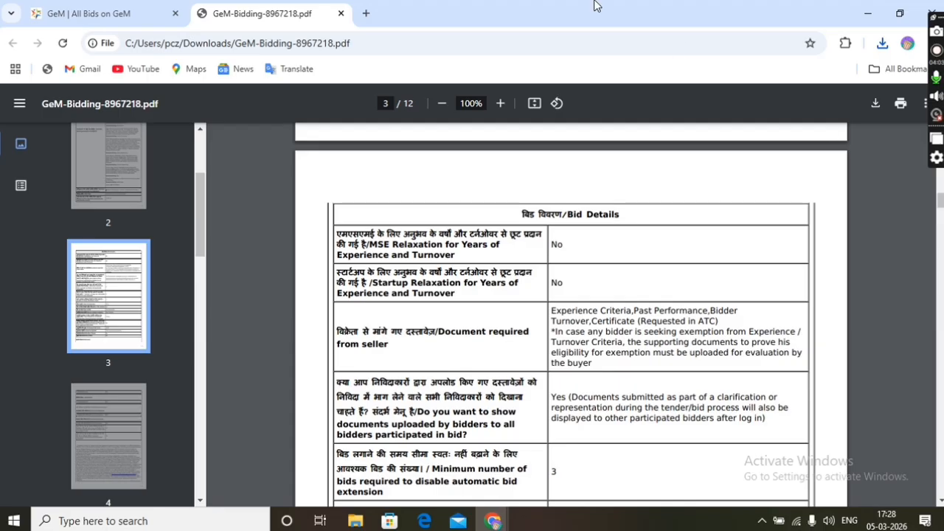
Close the PDF tab, minimise Chrome, and open This PC in File Explorer
left_click(341, 13)
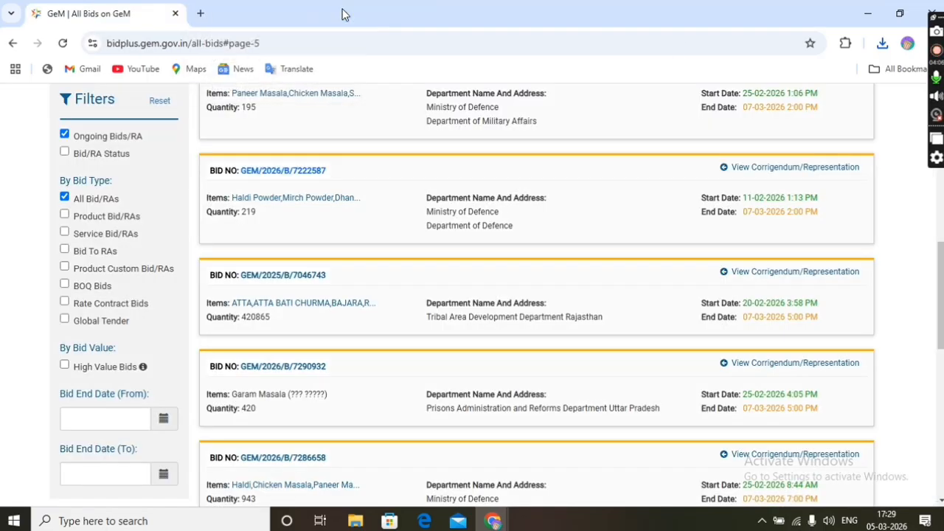
left_click(863, 13)
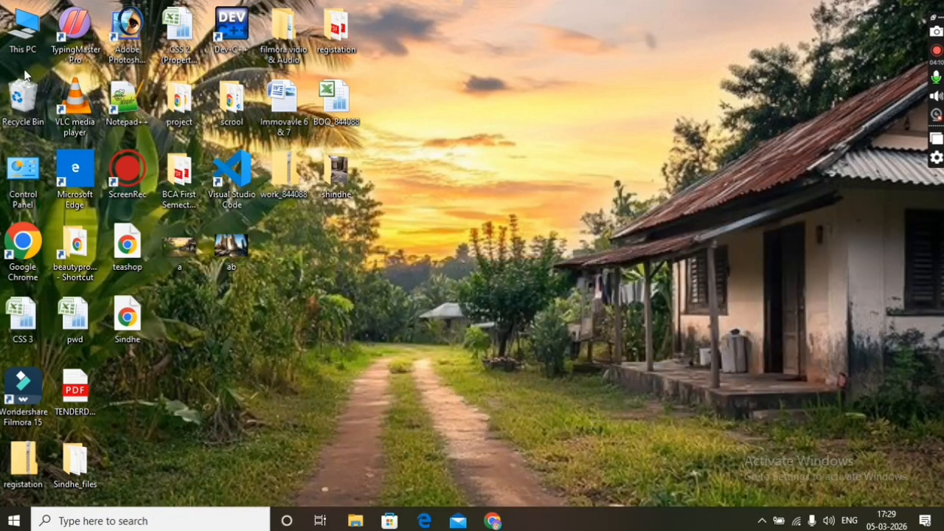
double_click(23, 41)
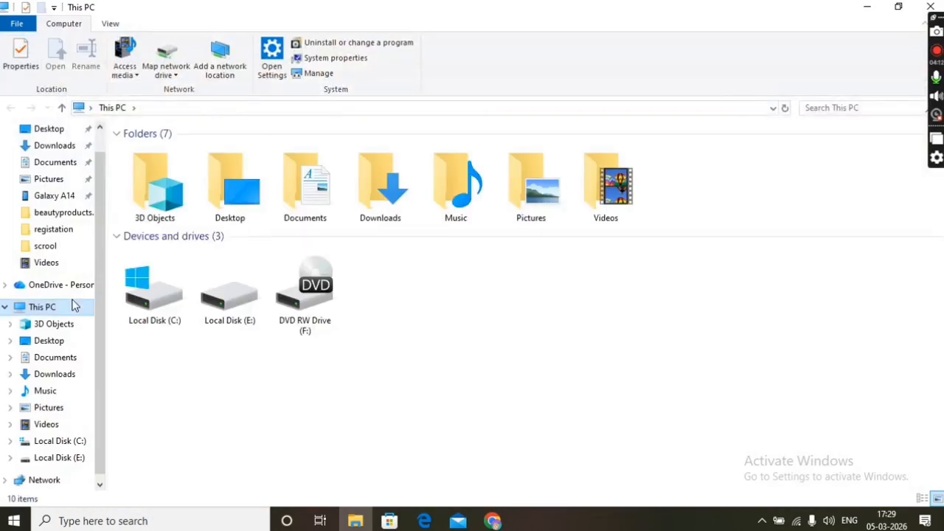
Open GeM-Bidding-9048428 (1).pdf from Downloads in Edge and scroll its cooking-utensil bid details
left_click(57, 375)
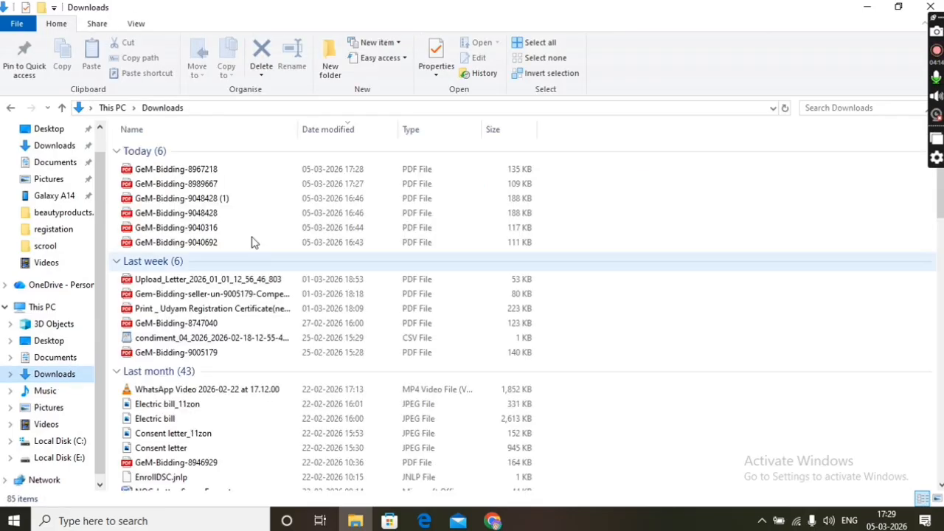
double_click(227, 198)
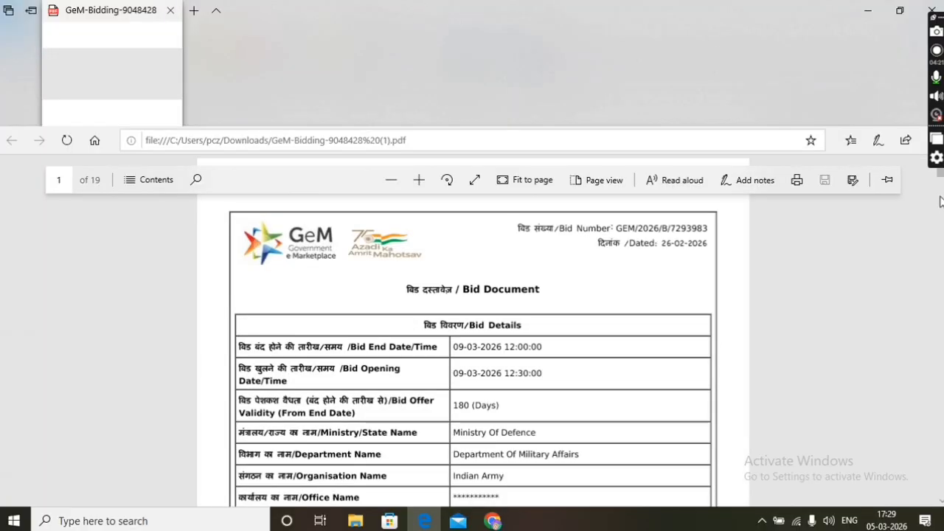
scroll(473, 332, "down", 10)
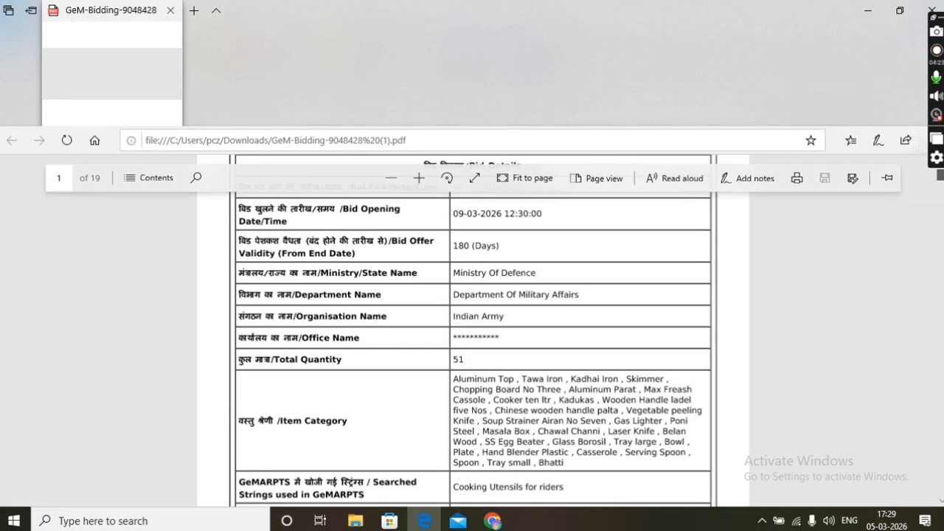
scroll(418, 323, "up", 4)
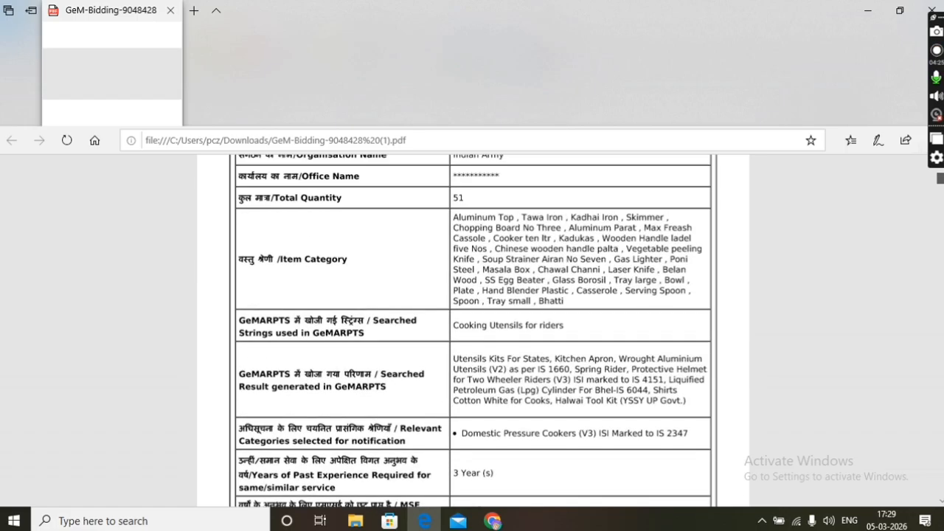
scroll(418, 323, "down", 1)
scroll(418, 322, "up", 1)
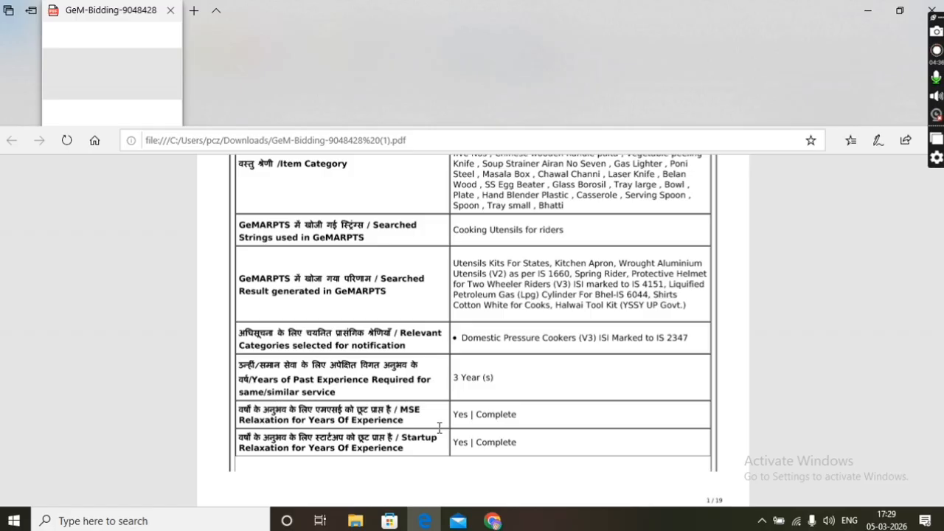
Close Edge and open GeM-Bidding-8967218 from the Downloads folder
left_click(930, 7)
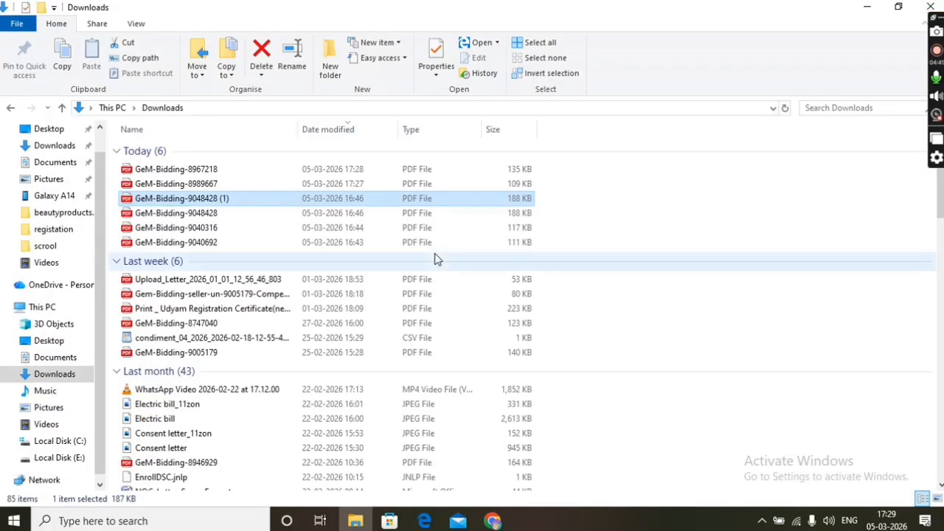
left_click(201, 170)
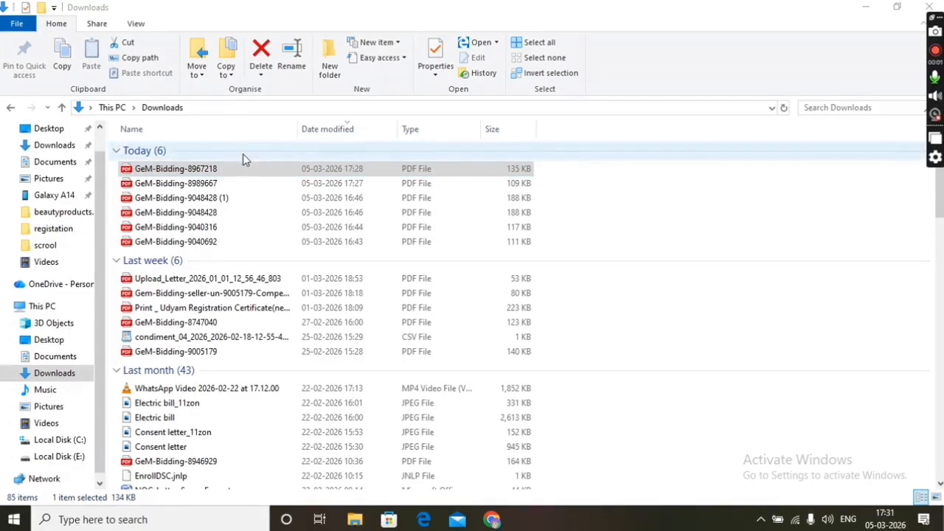
left_click(243, 174)
double_click(244, 179)
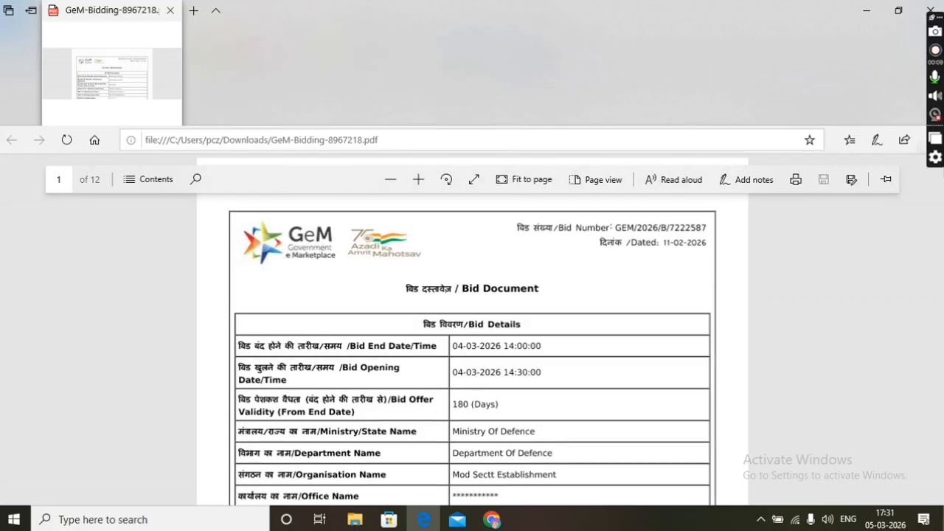
Scroll through page 1's Bid Details of GeM-Bidding-8967218.pdf, listing 219 spice items, then return to top
scroll(472, 332, "down", 10)
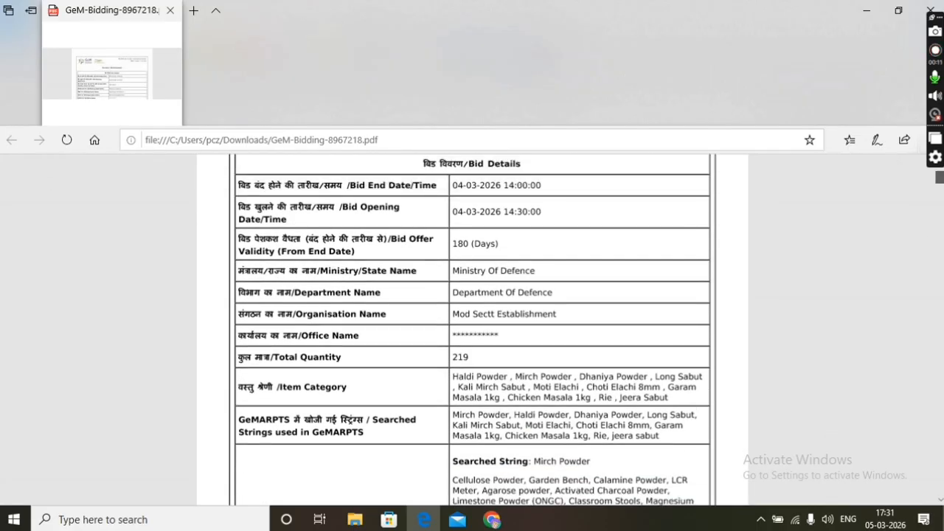
scroll(473, 332, "up", 5)
scroll(472, 332, "down", 2)
scroll(472, 332, "up", 3)
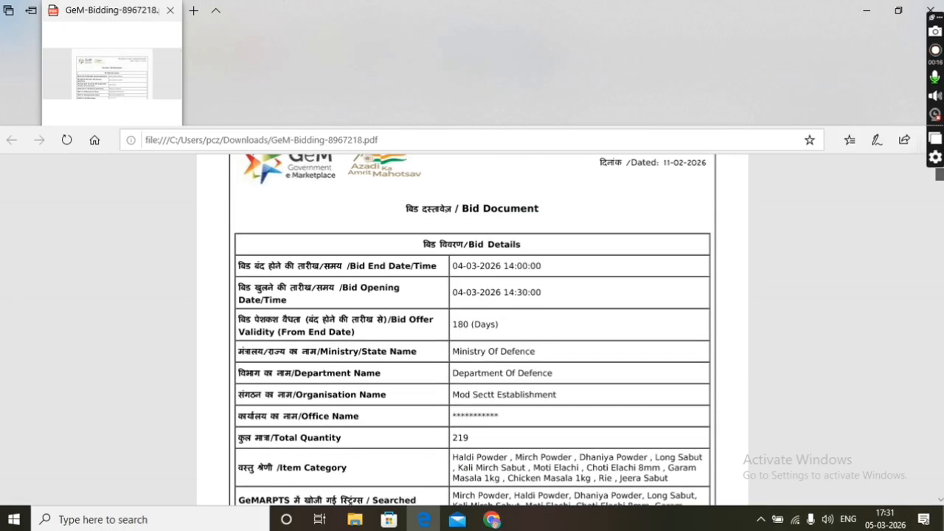
scroll(472, 332, "down", 2)
scroll(940, 173, "up", 2)
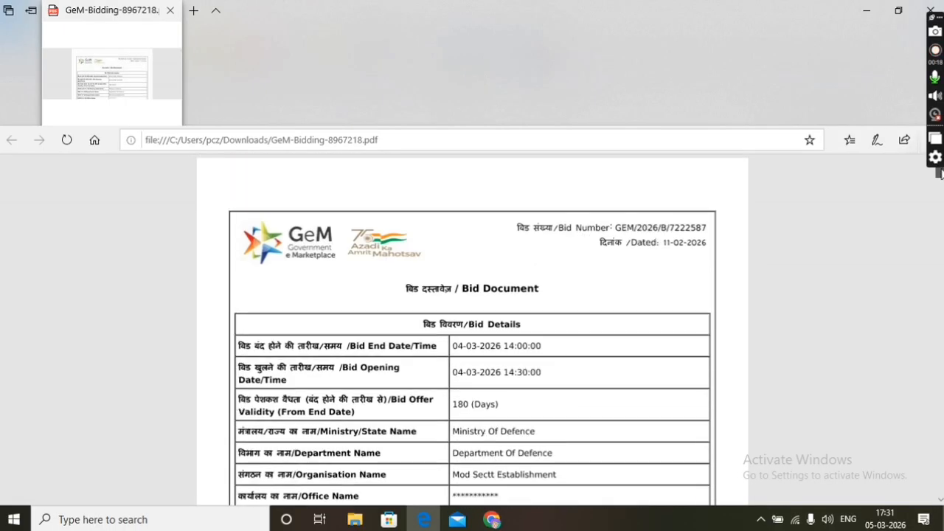
scroll(941, 172, "down", 3)
scroll(941, 173, "up", 3)
scroll(941, 173, "down", 5)
scroll(941, 172, "up", 4)
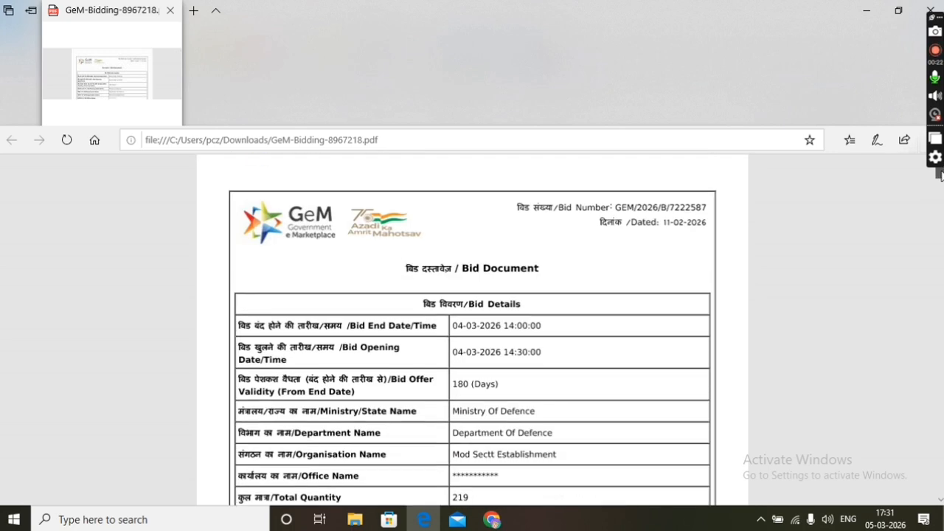
scroll(940, 173, "down", 3)
scroll(472, 330, "down", 8)
left_click_drag(941, 196, 932, 164)
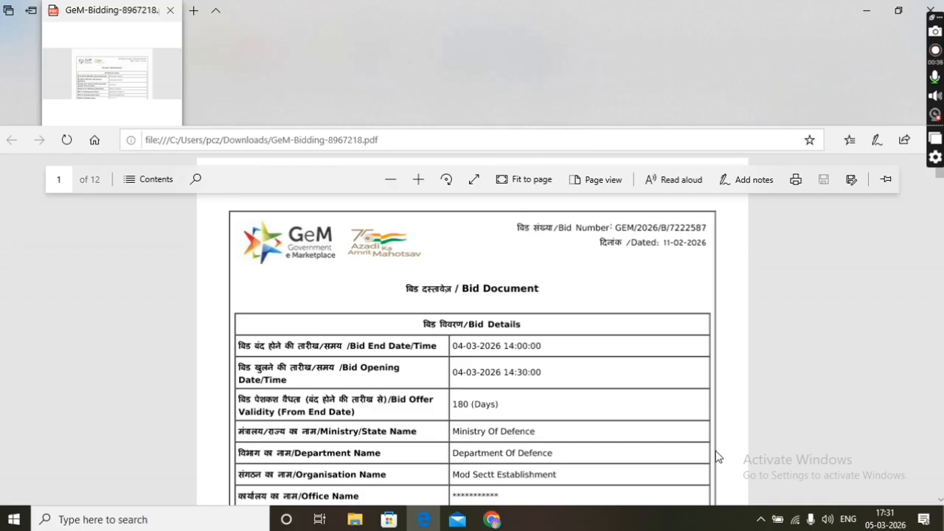
Bring Chrome back and navigate back to the All Bids on GeM page
mouse_move(490, 519)
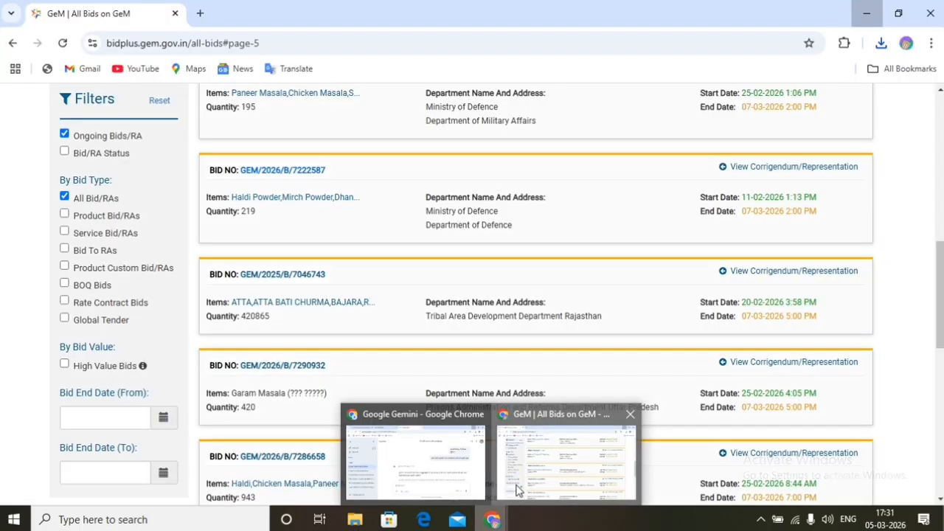
left_click(516, 490)
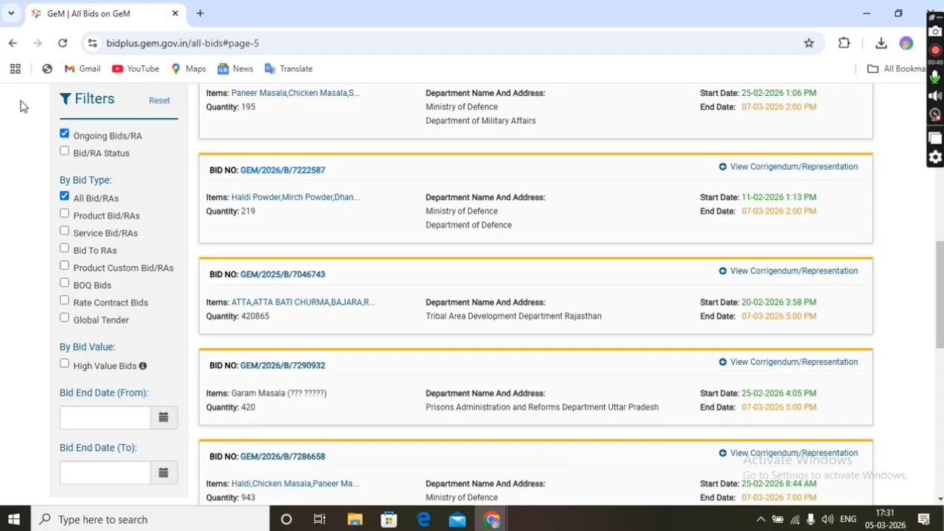
left_click(12, 46)
left_click(12, 46)
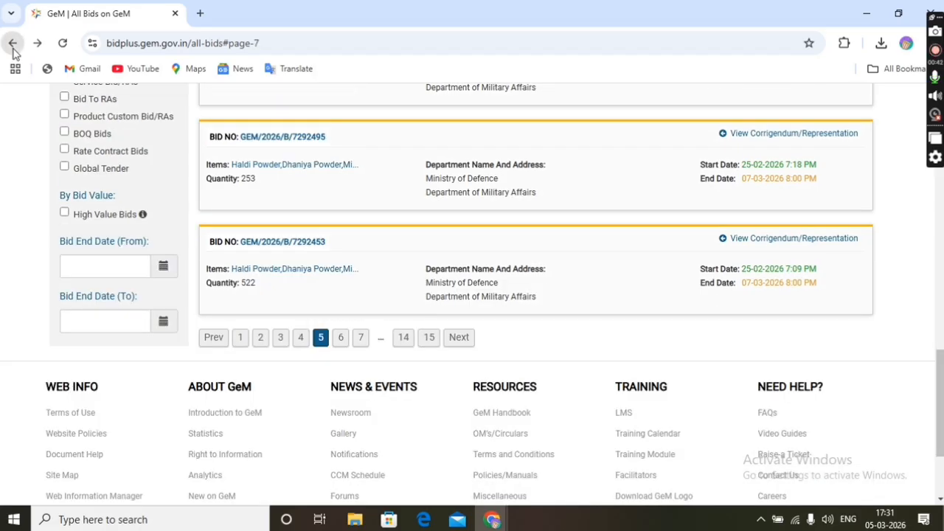
left_click(12, 46)
left_click(13, 45)
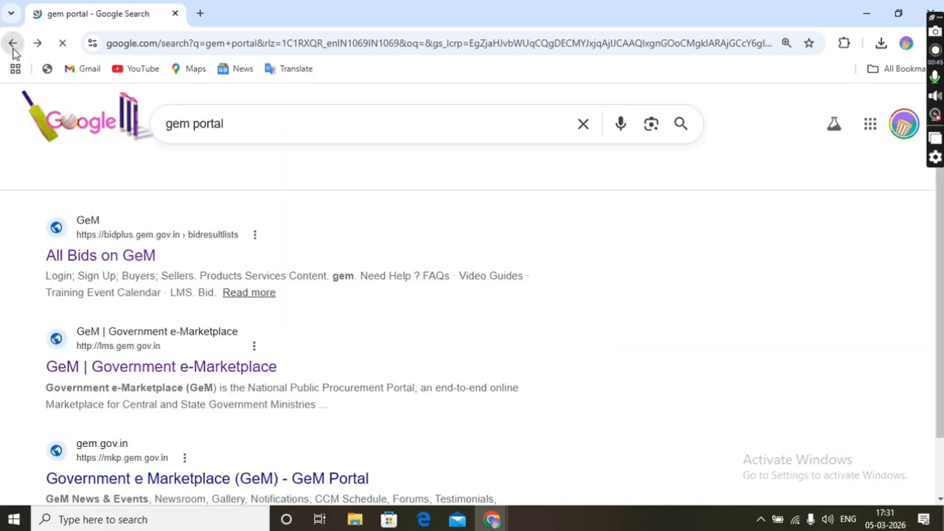
left_click(76, 260)
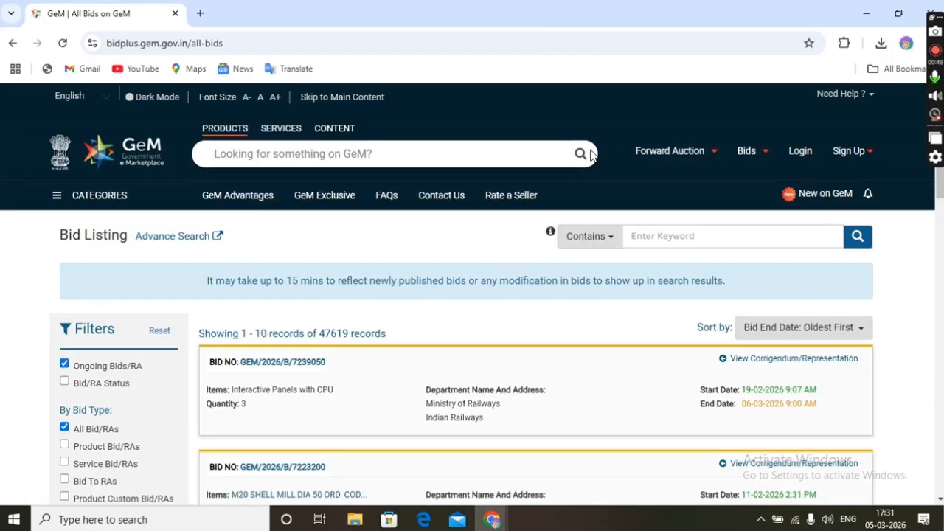
Open GeM sign-in, enter the captcha, zoom the page to 90%, and submit
left_click(801, 152)
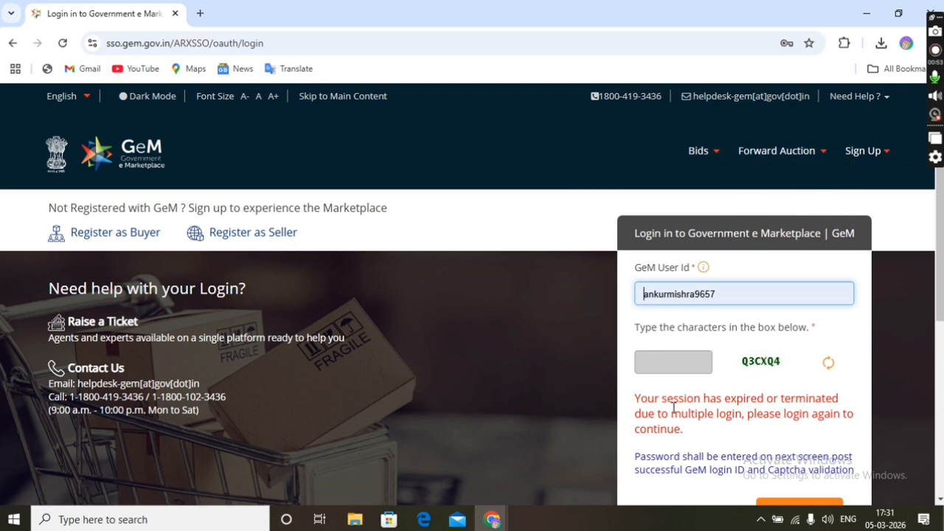
left_click(661, 358)
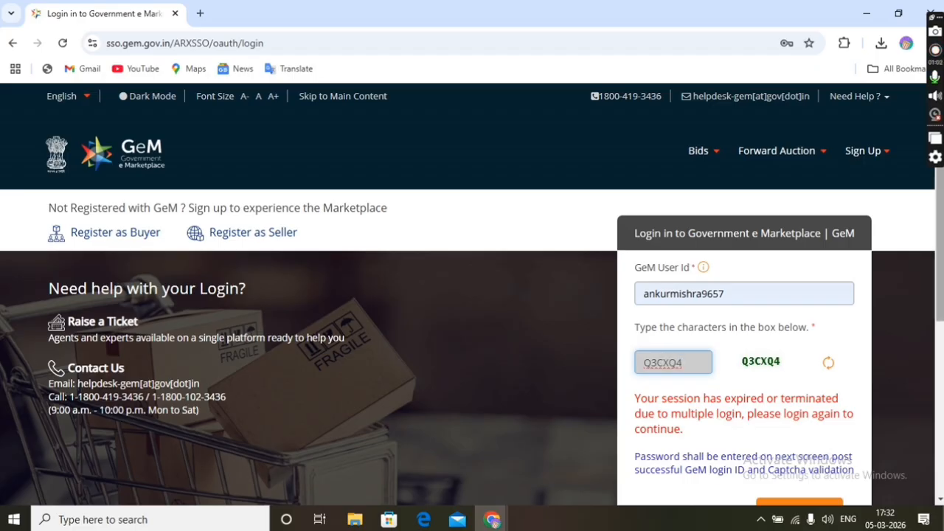
key("ctrl+minus")
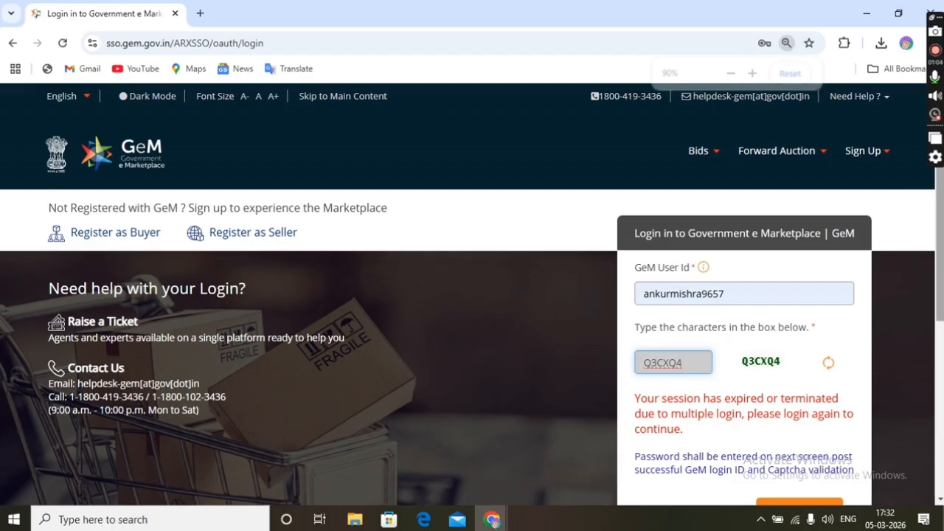
left_click(784, 466)
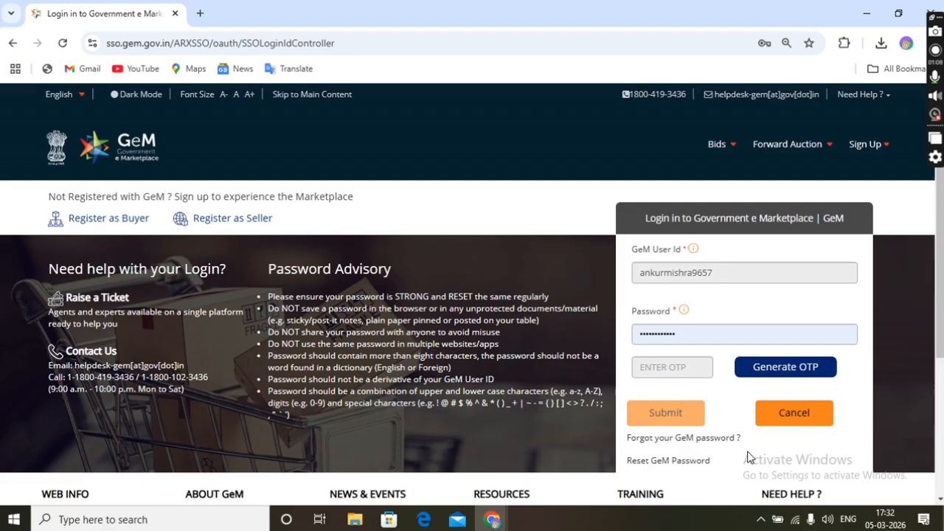
Generate a login OTP, enter the one-time code, and submit to reach the Fulfilment dashboard
left_click(752, 373)
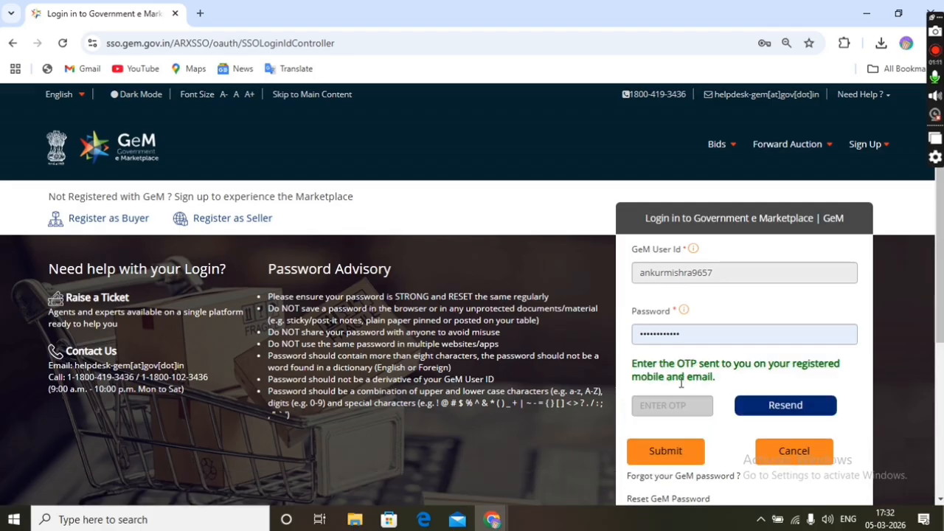
left_click(675, 409)
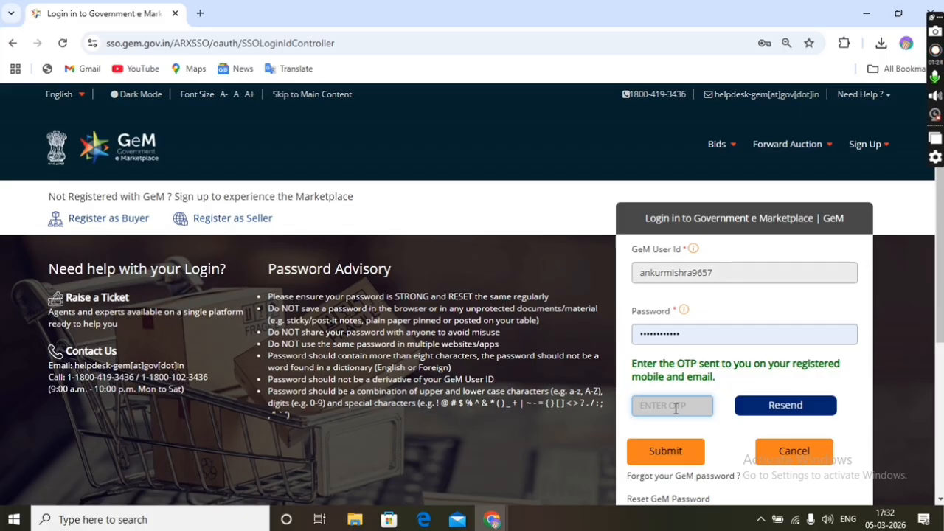
left_click(679, 452)
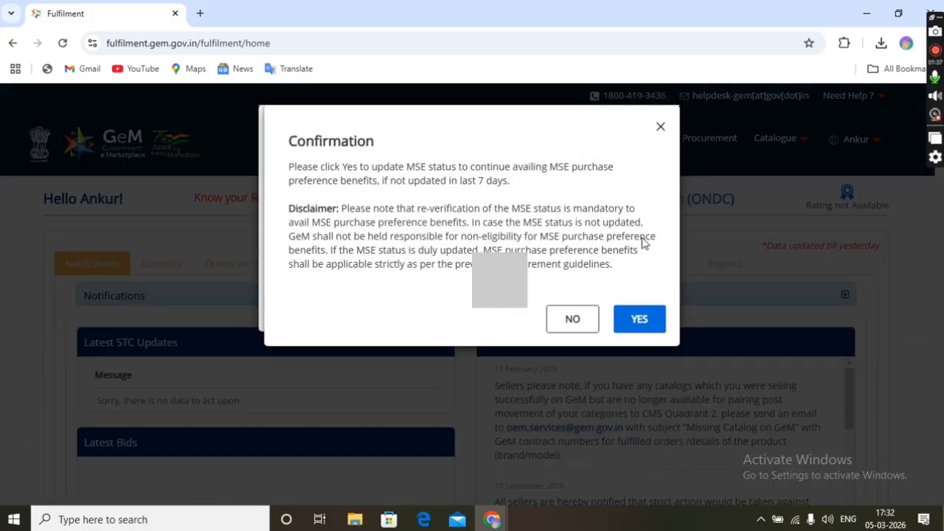
Decline the MSE and TAN prompts, open List of Bids and set Exact Bid Search
left_click(569, 319)
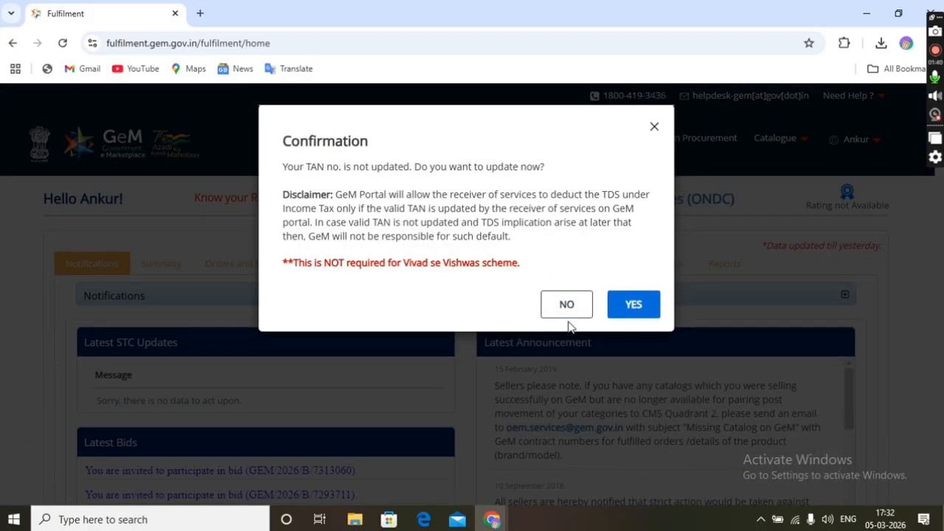
left_click(570, 321)
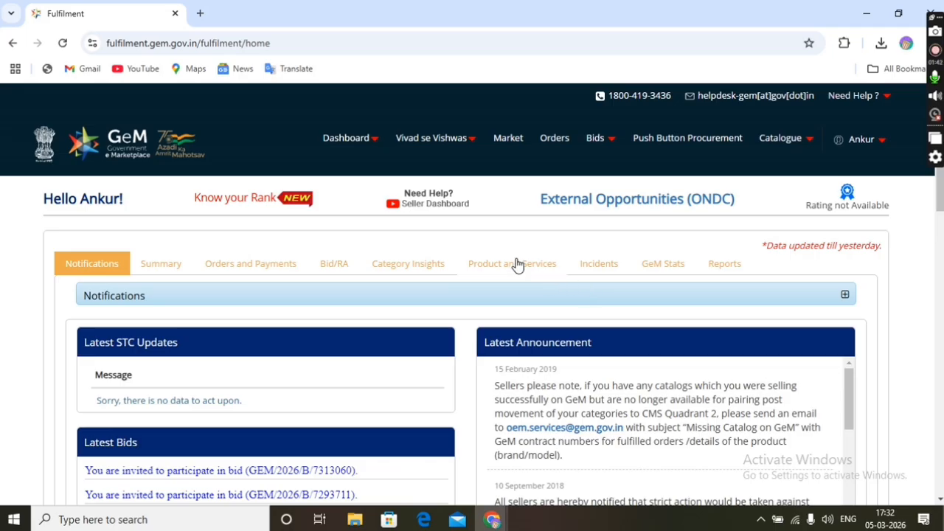
left_click(613, 148)
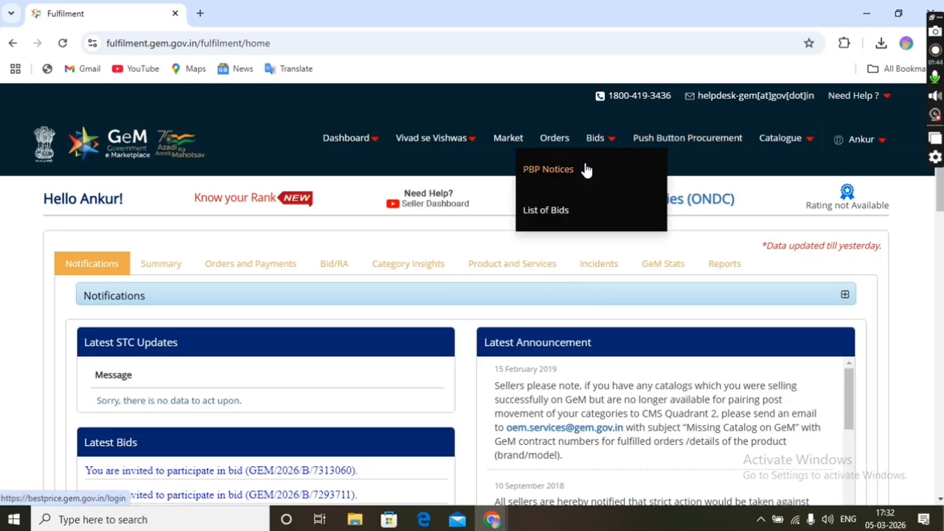
left_click(554, 212)
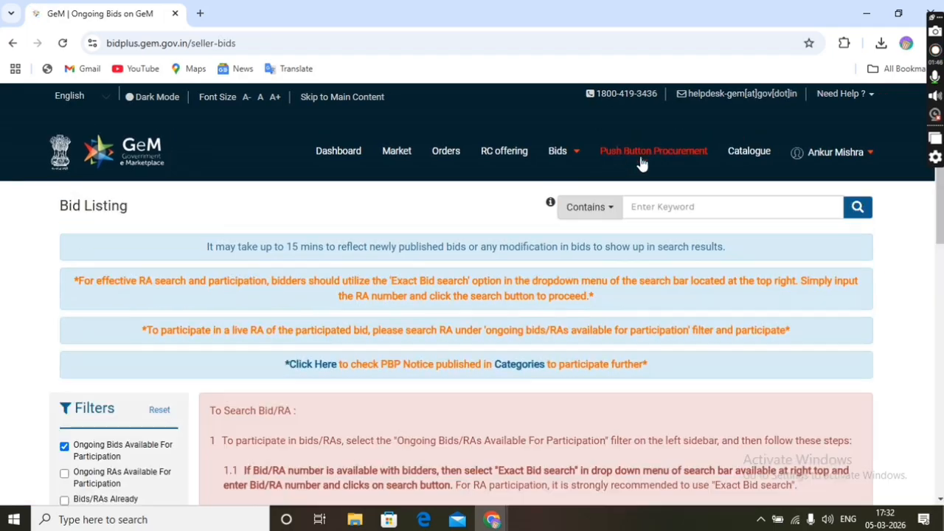
left_click(612, 214)
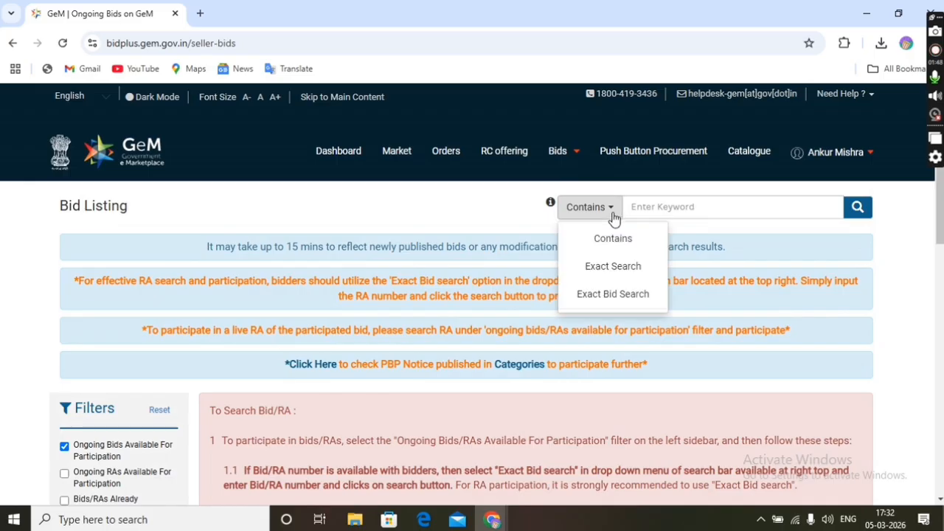
left_click(613, 293)
Type the bid number GEM/2026... as the search keyword, checking it against the bid PDF
left_click(681, 201)
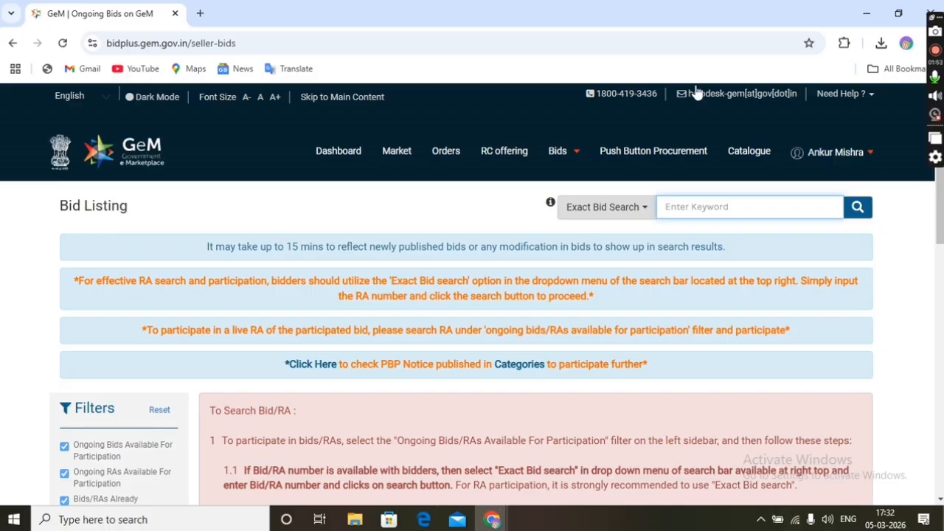
left_click(868, 13)
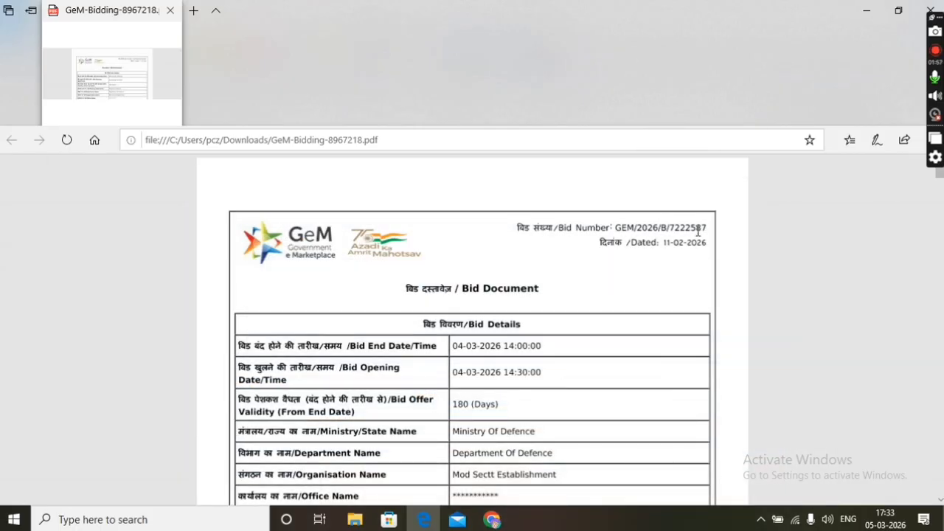
mouse_move(493, 521)
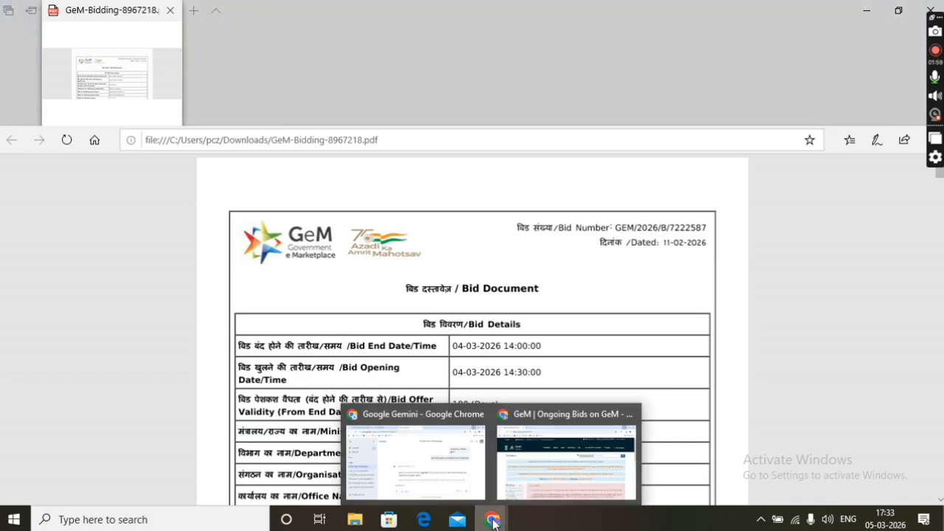
left_click(548, 490)
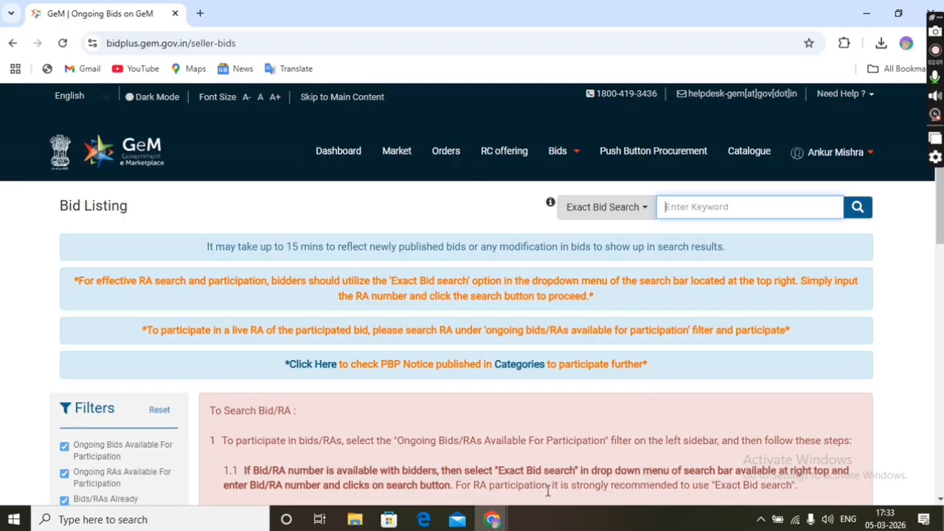
type("GEM/2026/B/7222")
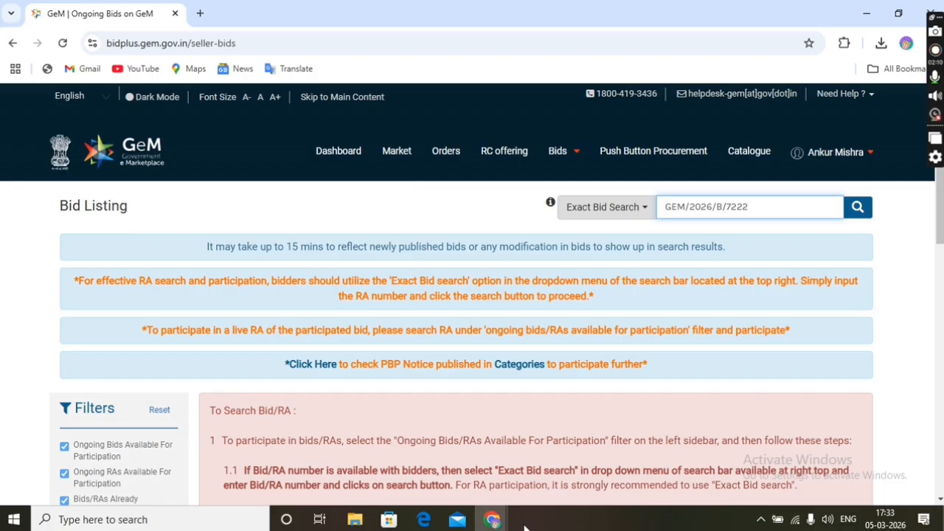
left_click(860, 11)
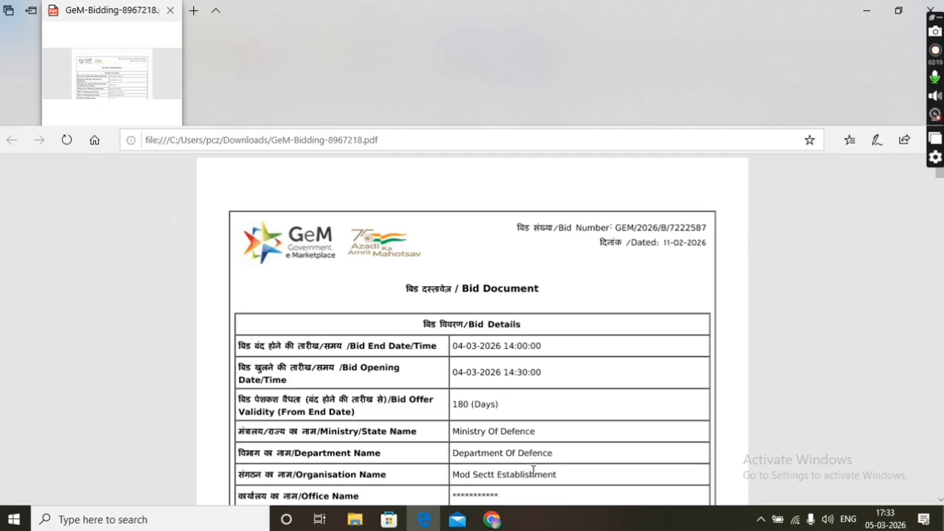
mouse_move(492, 523)
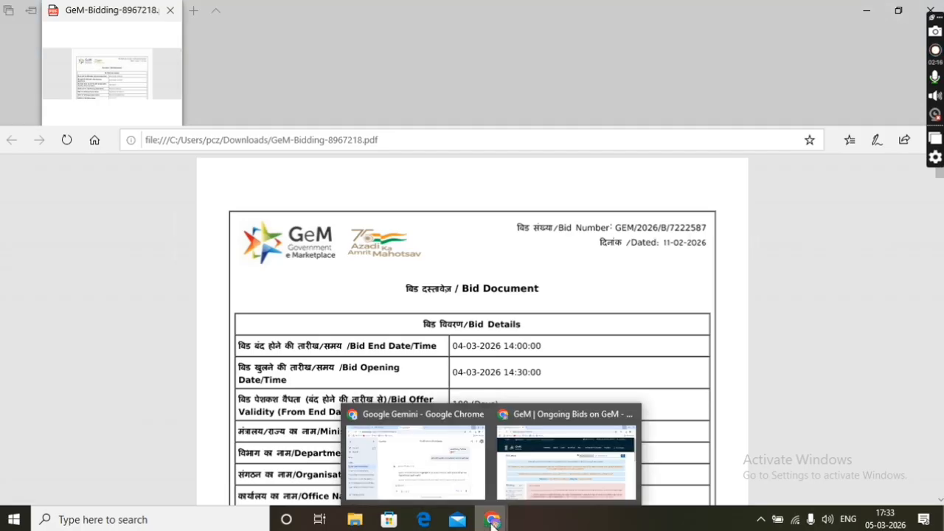
left_click(571, 457)
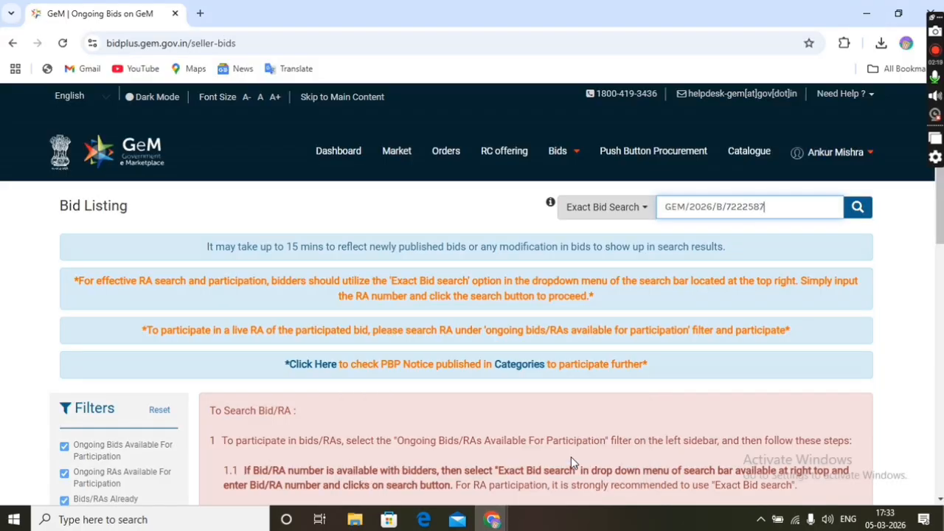
Search for GEM/2026/B/7222587, start participating, and answer No to border-country ownership
left_click(857, 209)
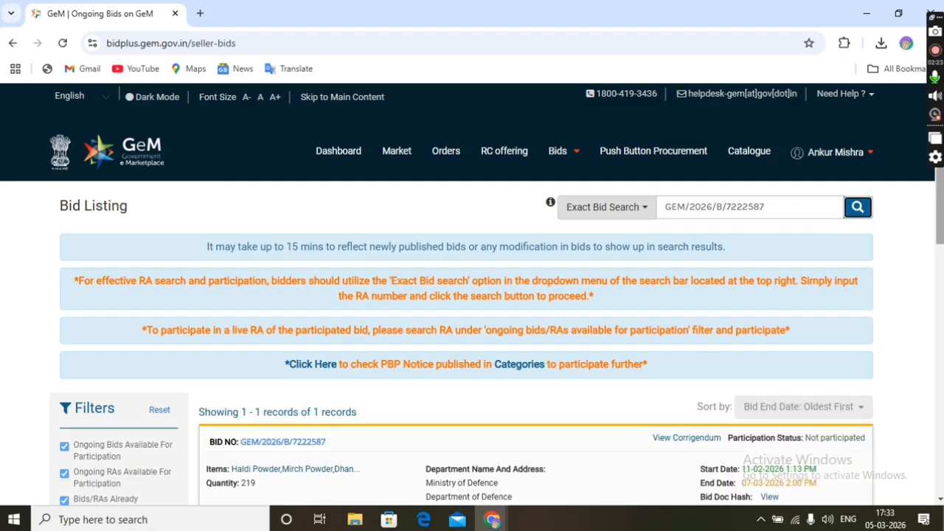
scroll(473, 295, "down", 3)
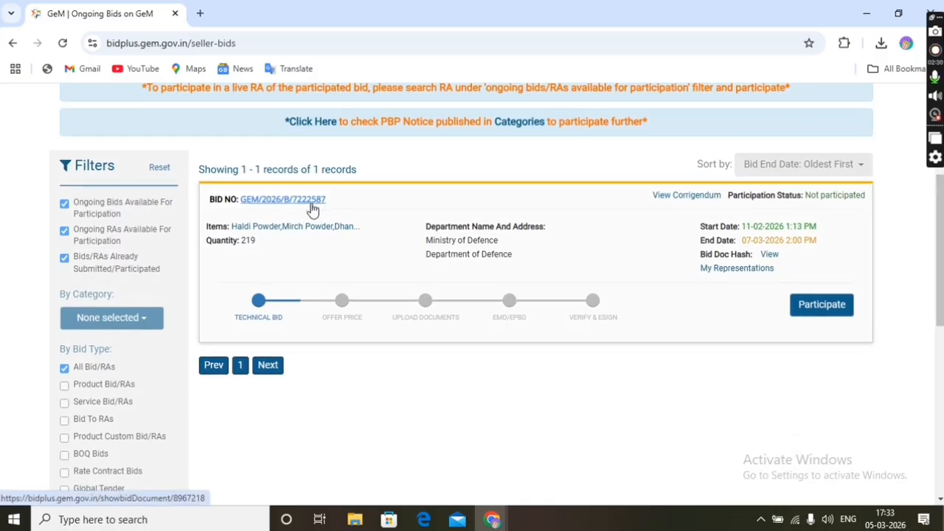
left_click(809, 302)
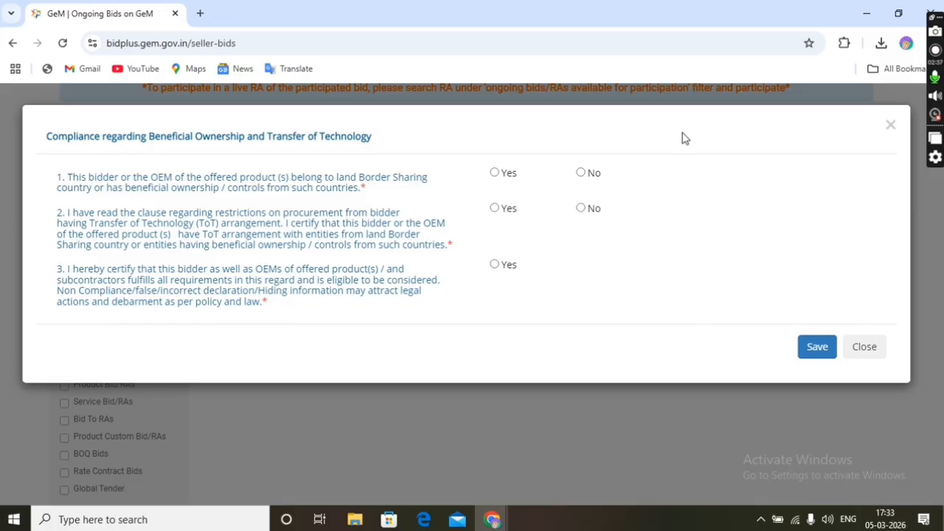
left_click(582, 177)
Save the compliance answers and scroll down to the Catalogue Offering items
left_click(815, 350)
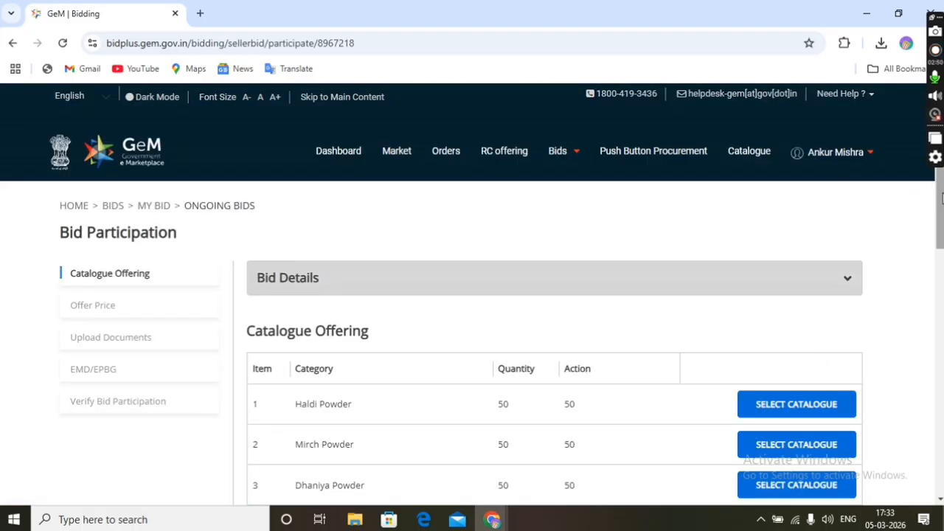
scroll(942, 198, "down", 3)
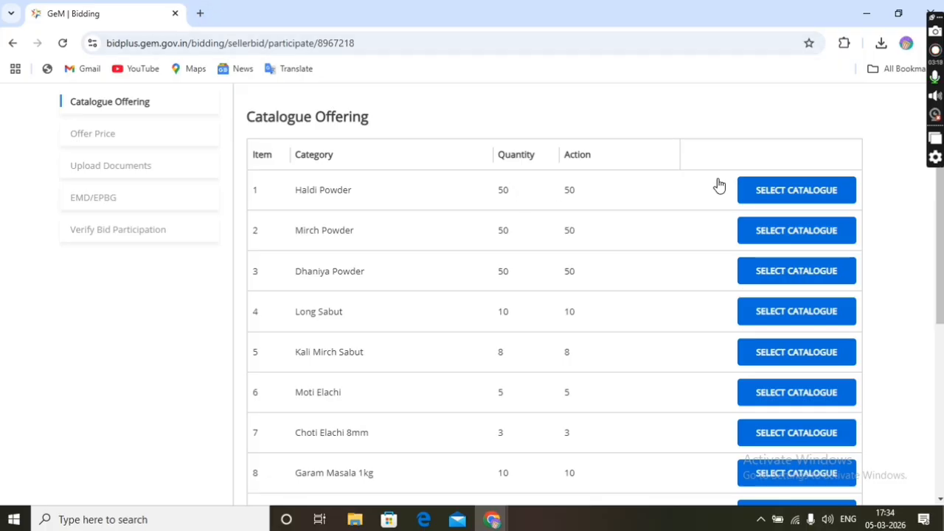
Give Haldi Powder make Everest, model Standard and HSN code 0910, and save it
left_click(762, 189)
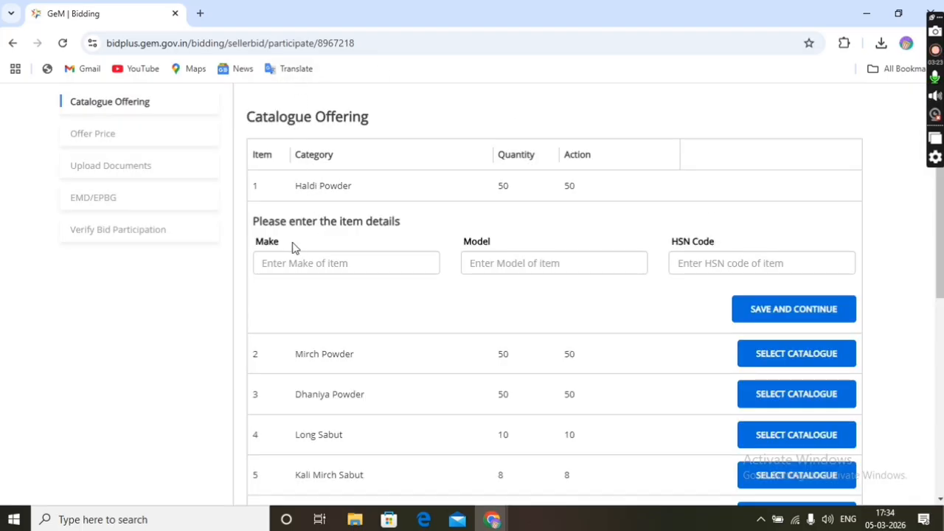
left_click(357, 263)
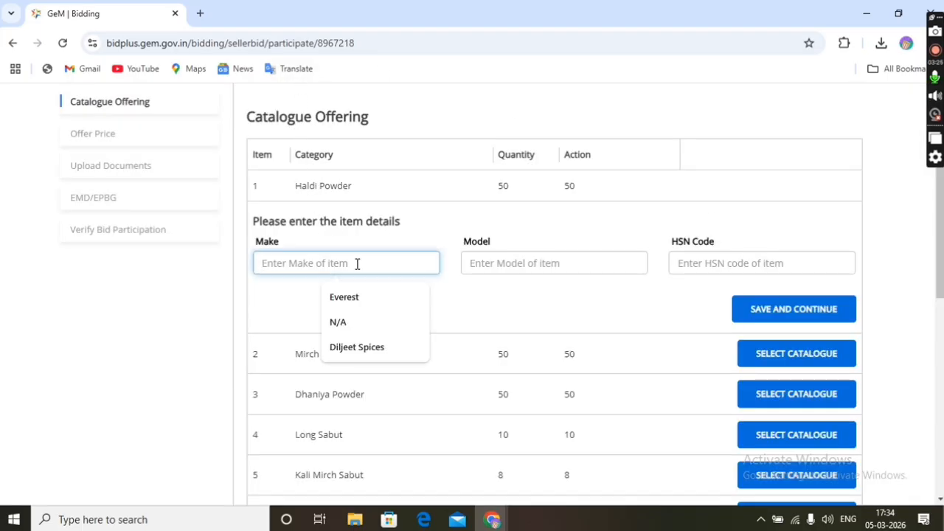
left_click(360, 297)
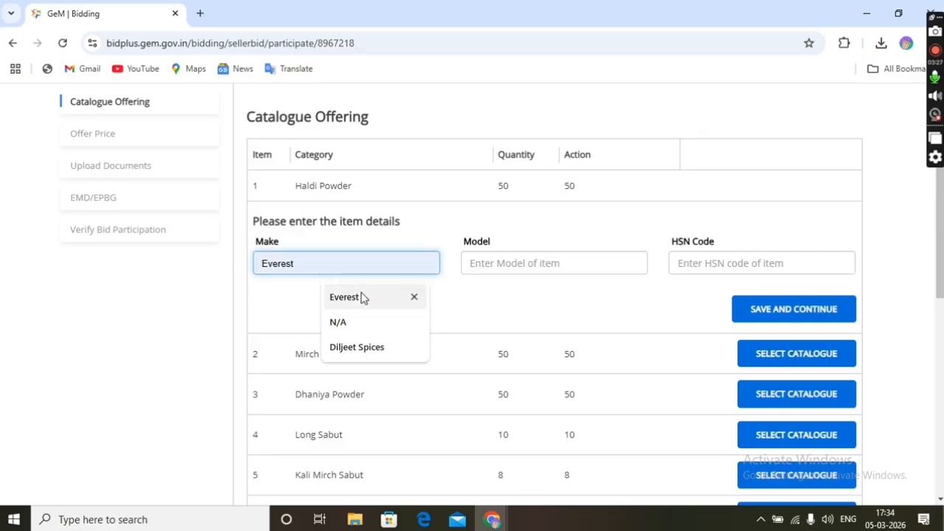
left_click(521, 263)
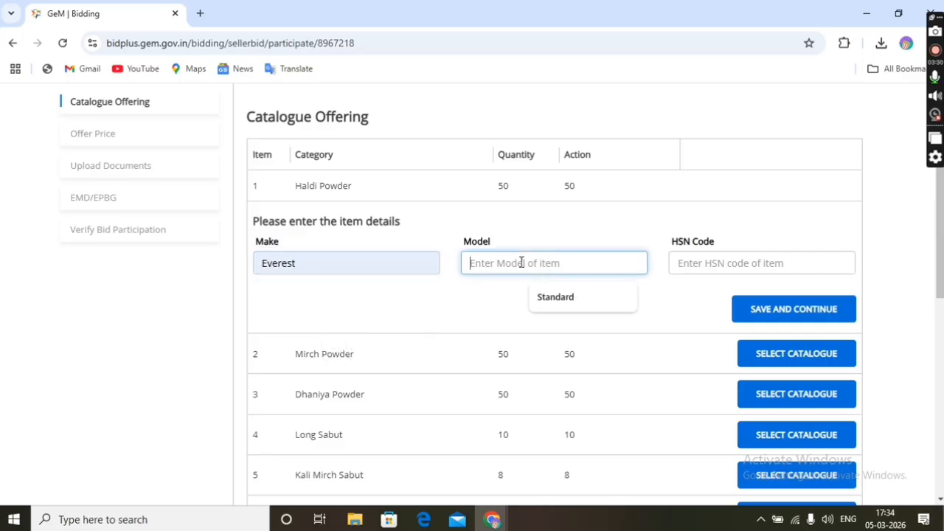
left_click(567, 296)
left_click(689, 257)
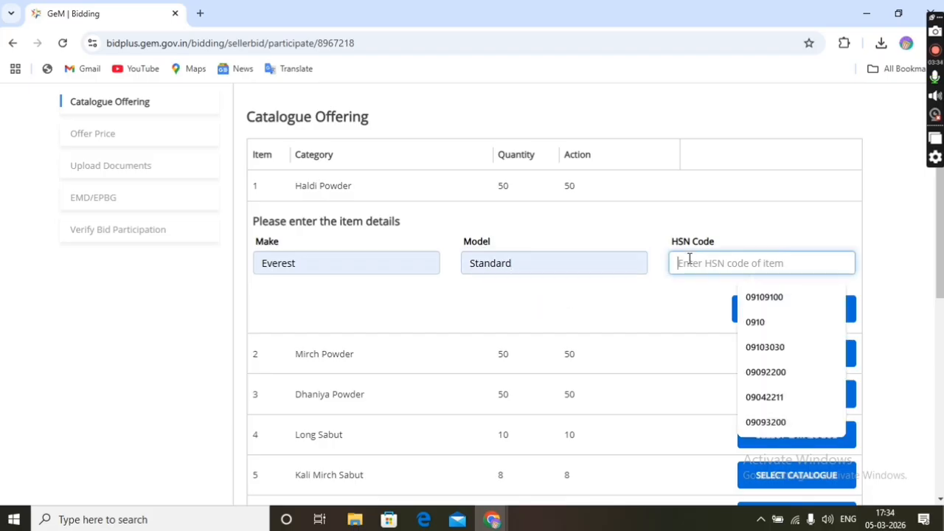
left_click(785, 332)
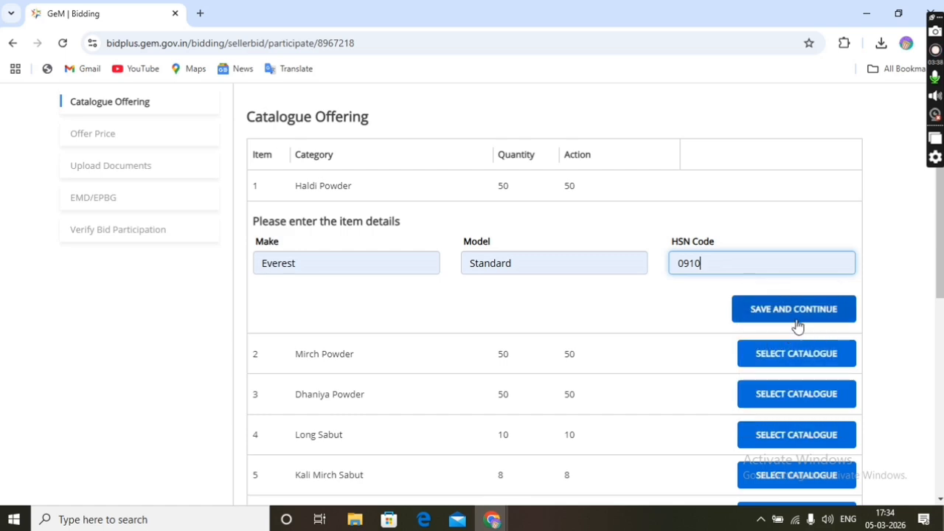
left_click(795, 315)
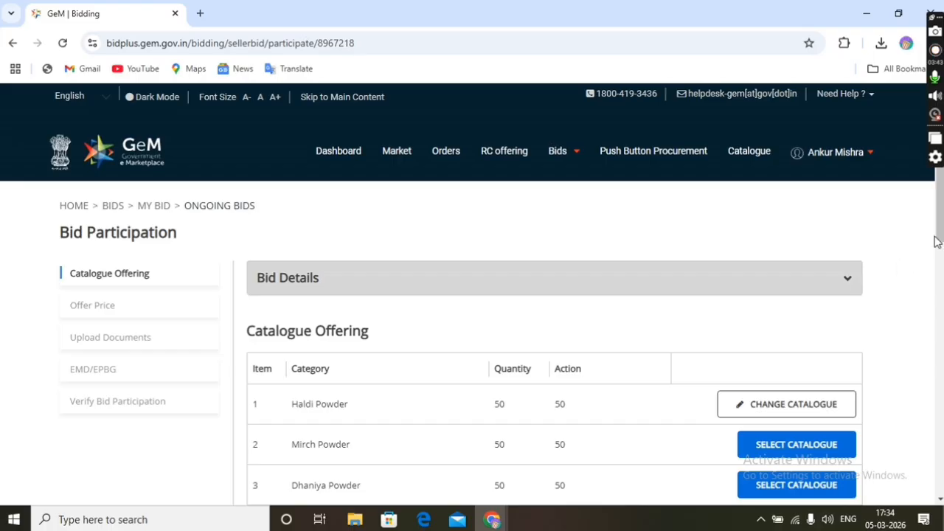
Save Jeera Sabut's catalogue details with make Everest, model Standard and HSN 0910
left_click_drag(937, 242, 919, 316)
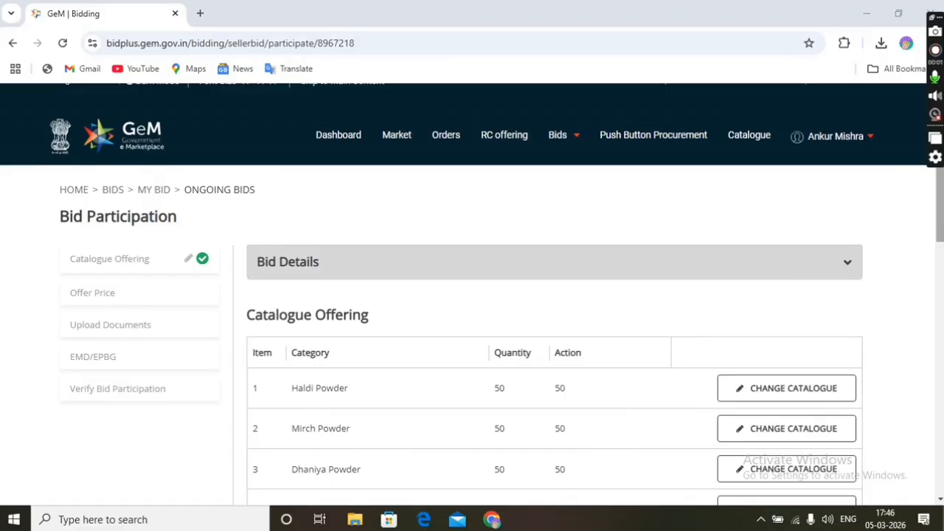
left_click_drag(940, 207, 934, 356)
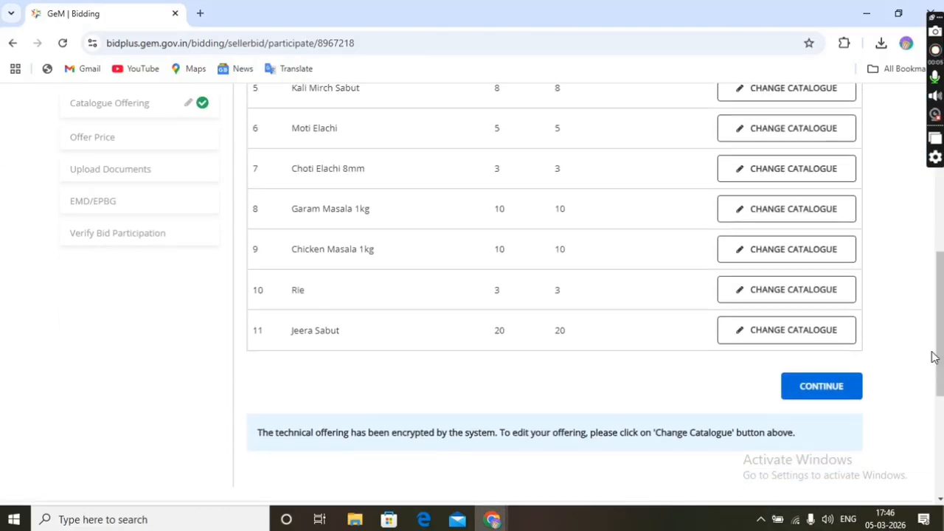
left_click(739, 334)
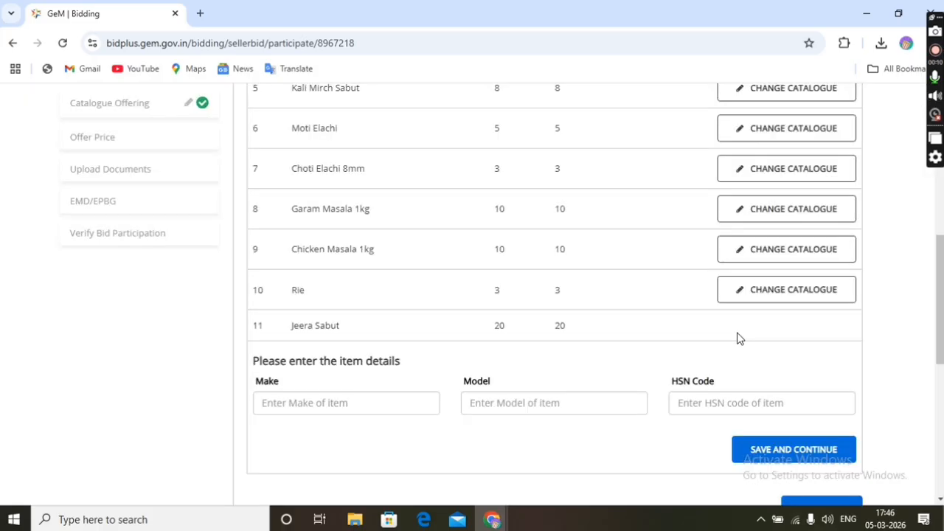
left_click(360, 404)
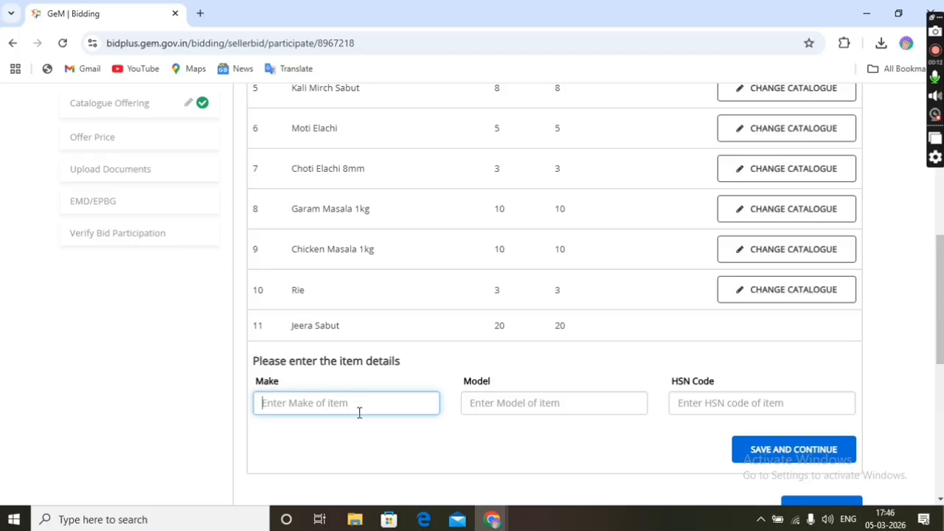
left_click(352, 398)
left_click(361, 438)
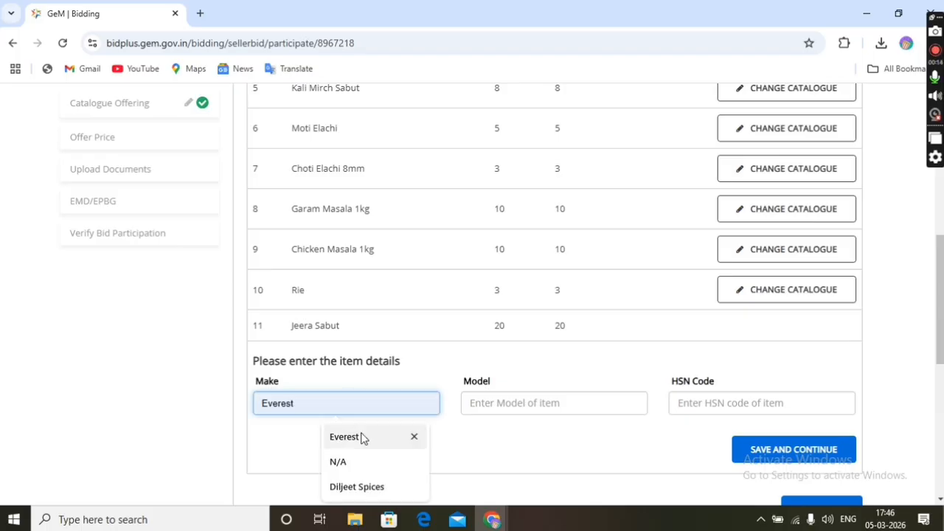
left_click(488, 402)
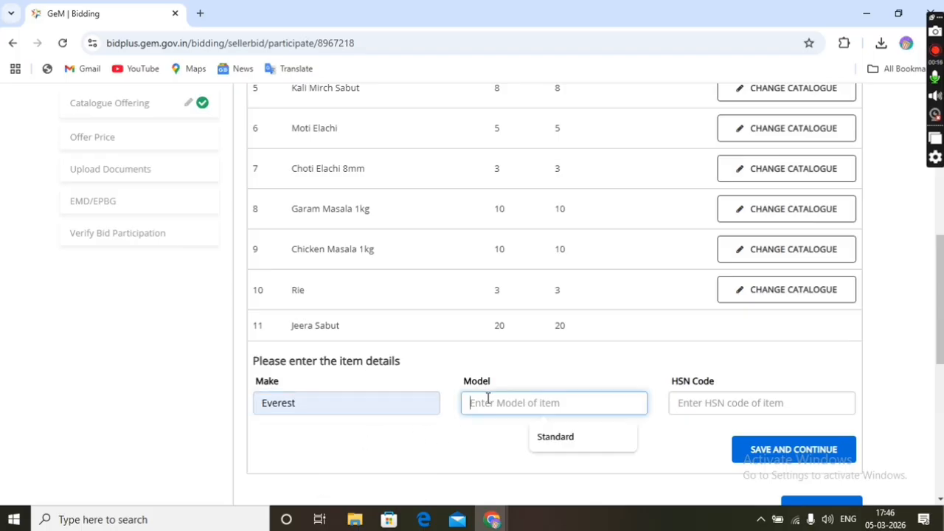
left_click(556, 436)
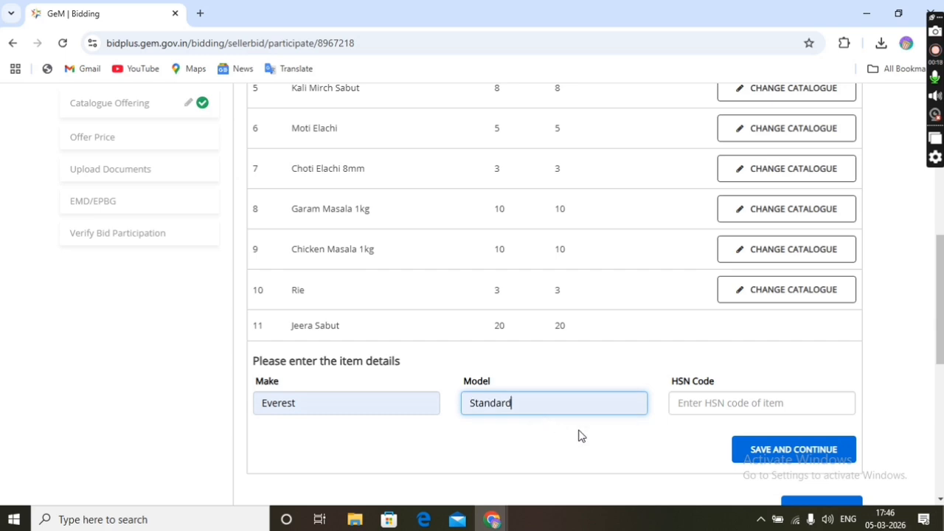
left_click(763, 396)
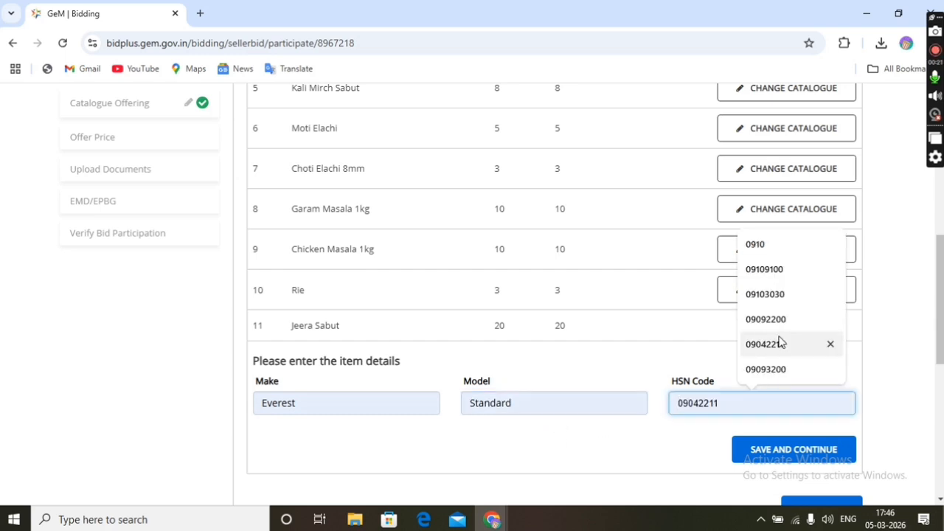
left_click(795, 255)
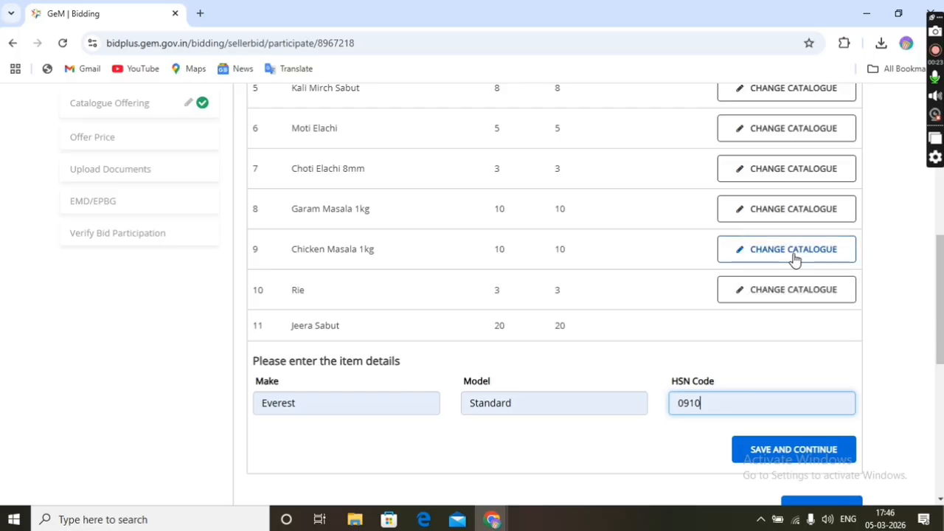
left_click(809, 456)
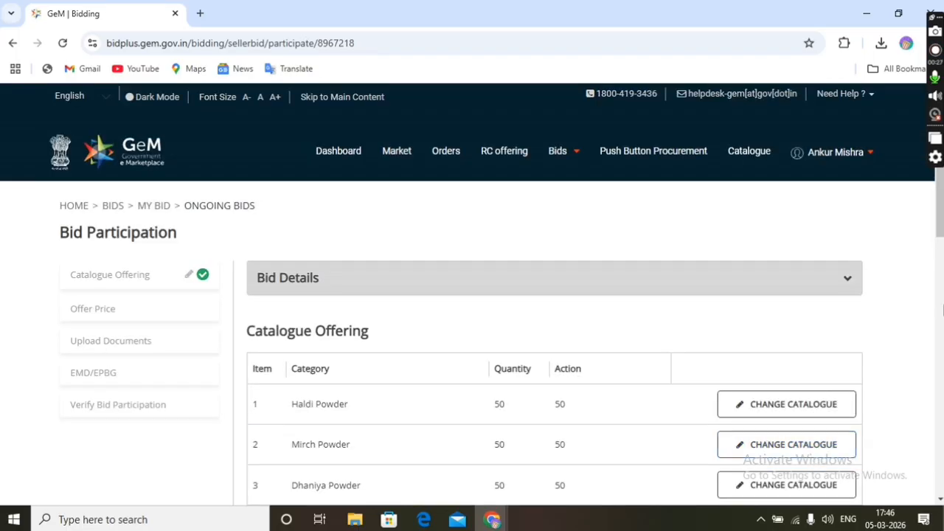
Scroll to the bottom of the catalogue table and continue to Offer Price
scroll(472, 295, "down", 2)
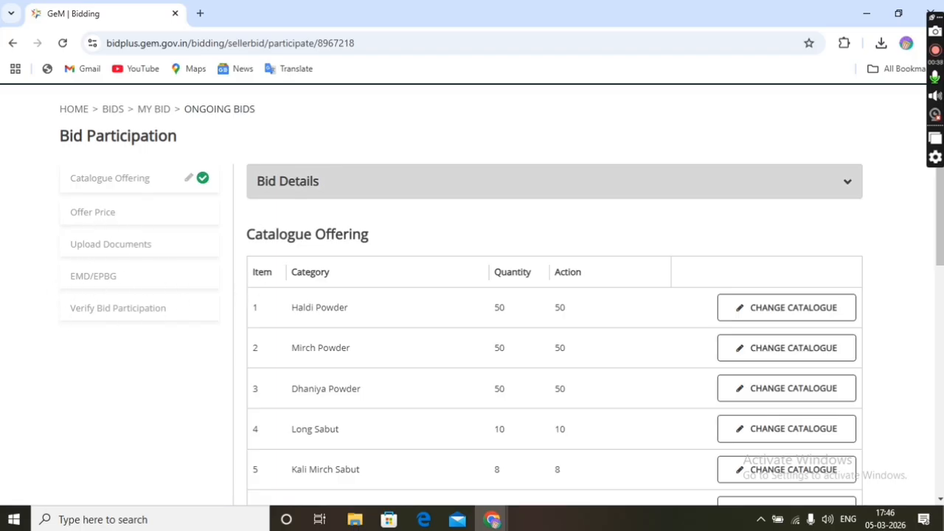
left_click_drag(939, 214, 940, 377)
left_click(811, 289)
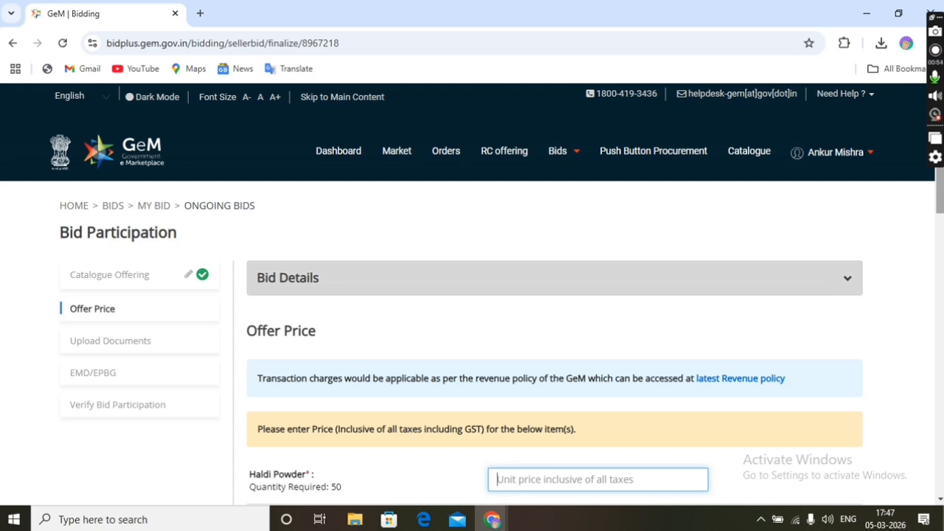
Enter unit prices Haldi Powder 55, Mirch Powder 56 and Dhaniya Powder 54
scroll(472, 295, "down", 2)
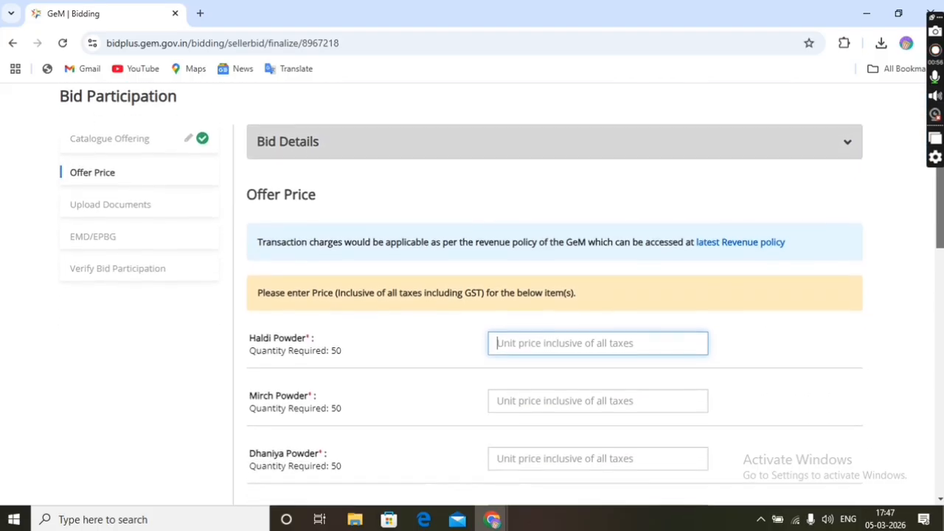
left_click_drag(940, 211, 941, 210)
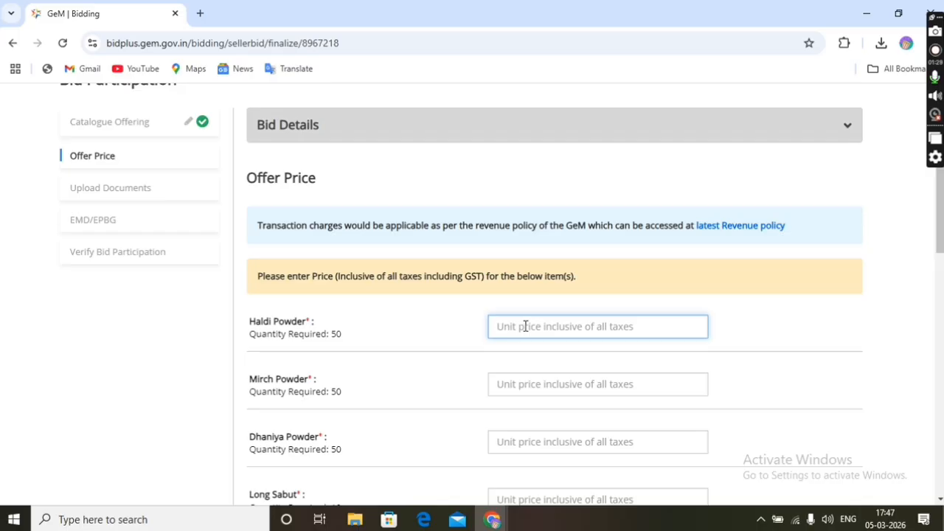
type("55")
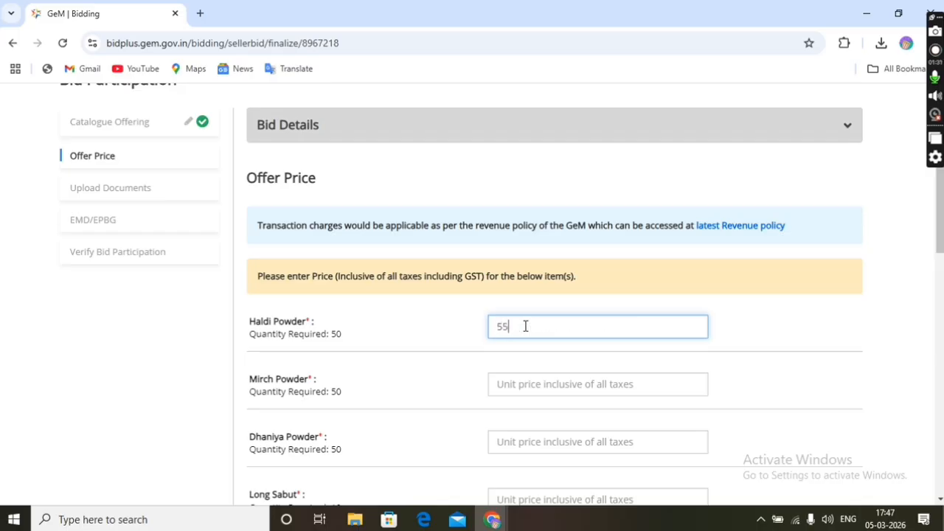
left_click(525, 377)
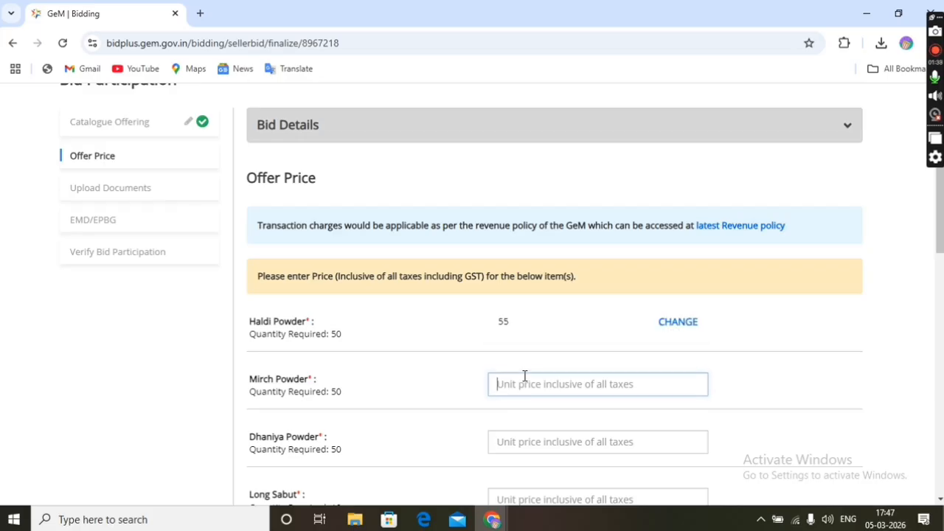
type("56")
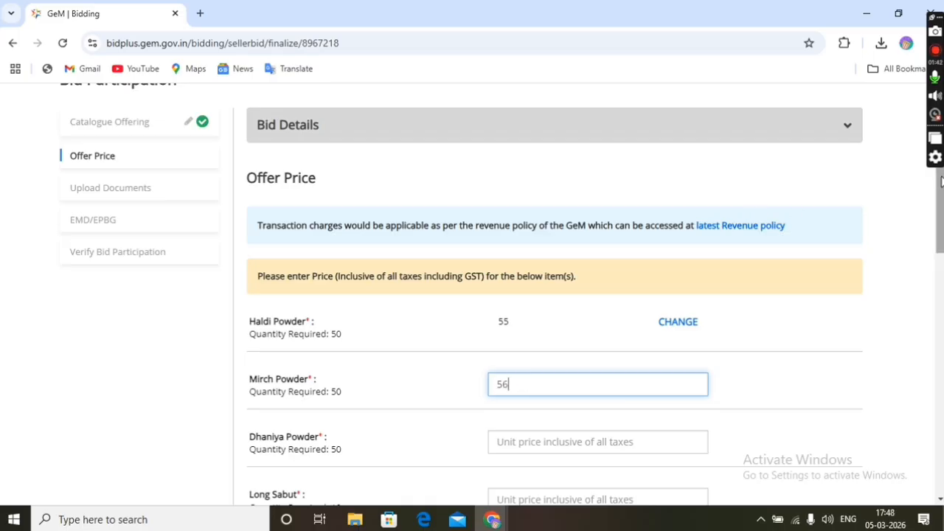
scroll(596, 301, "down", 3)
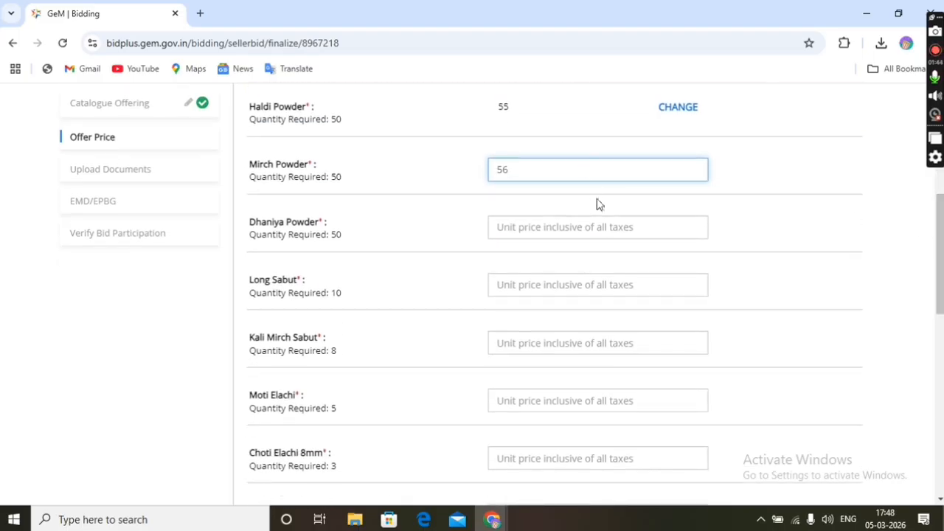
left_click(601, 228)
type("54")
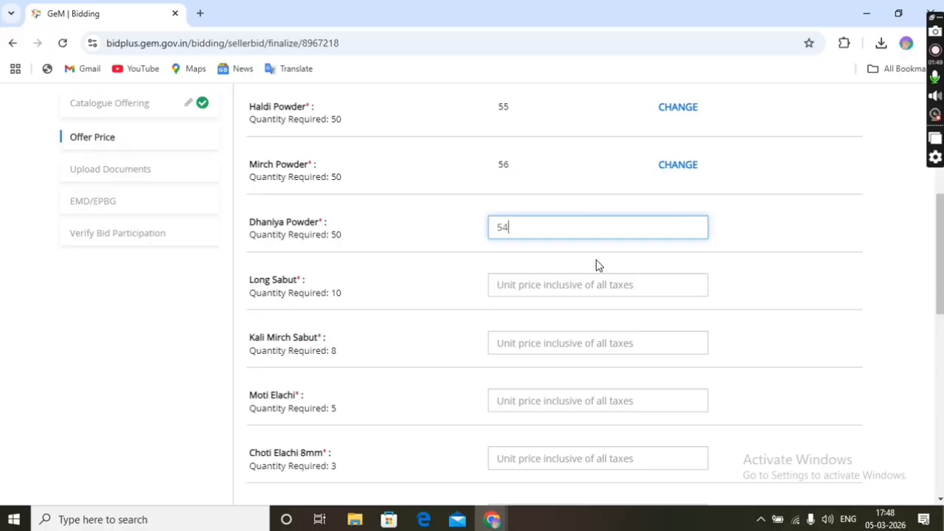
Enter unit prices Long Sabut 85, Kali Mirch Sabut 96, Moti Elachi 78, Choti Elachi 45
left_click(596, 279)
type("85")
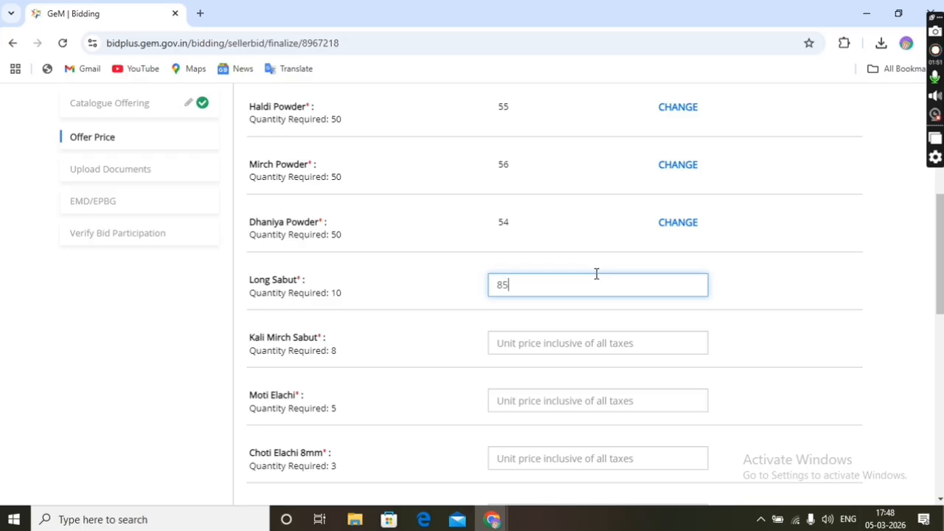
left_click(588, 338)
type("96")
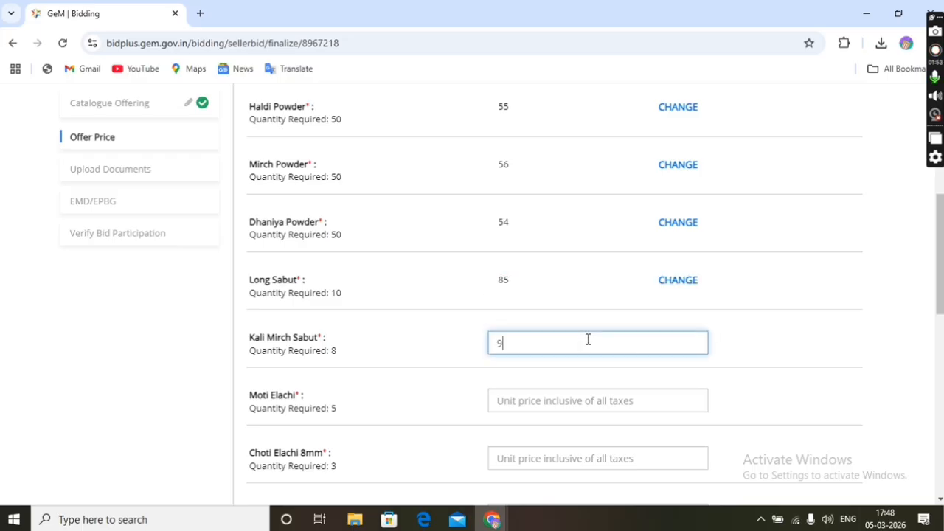
left_click(589, 395)
type("78")
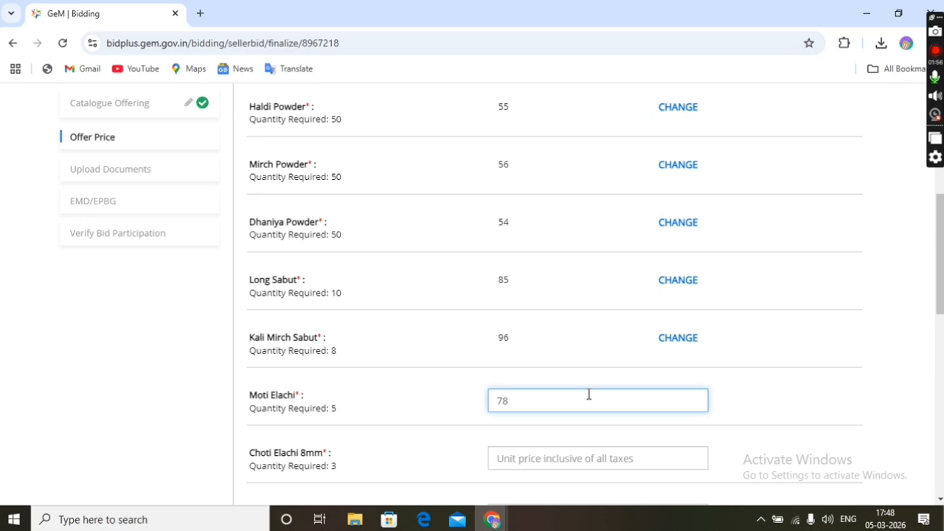
left_click(592, 459)
type("45")
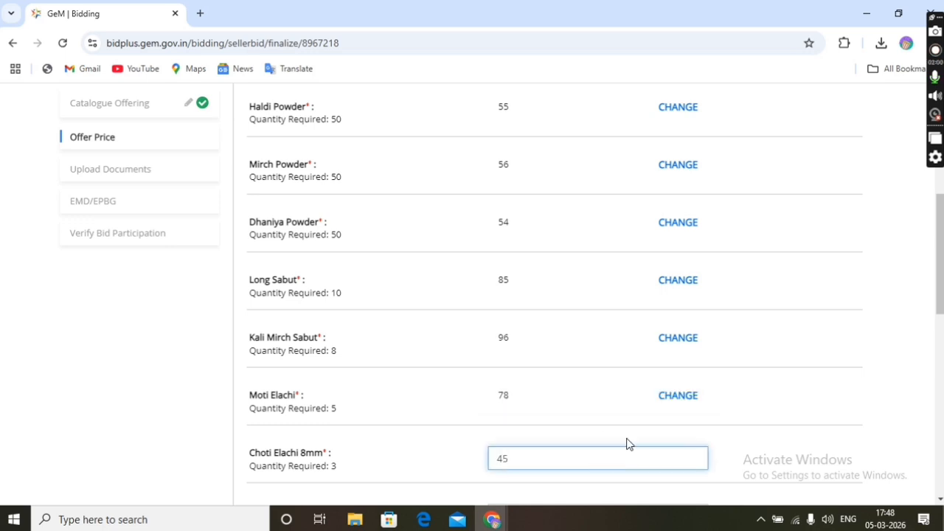
left_click_drag(931, 218, 941, 331)
Price Garam Masala 52, Chicken Masala 100, Rie 63 and Jeera Sabut 75, totalling 13602.00
left_click(552, 156)
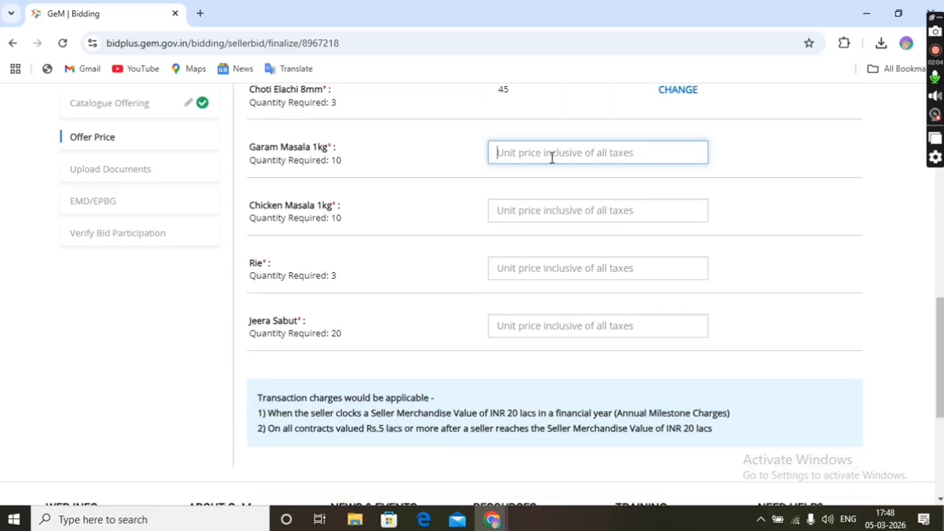
type("52")
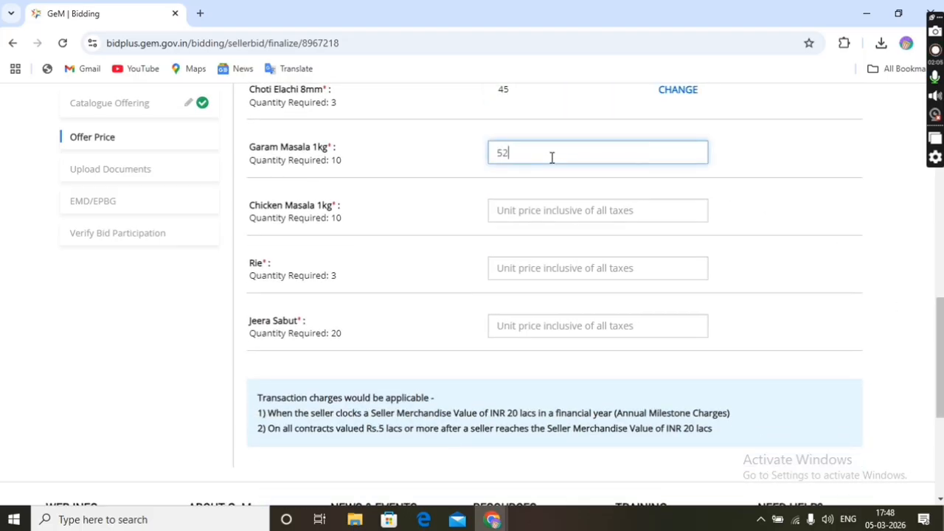
left_click(534, 208)
type("100")
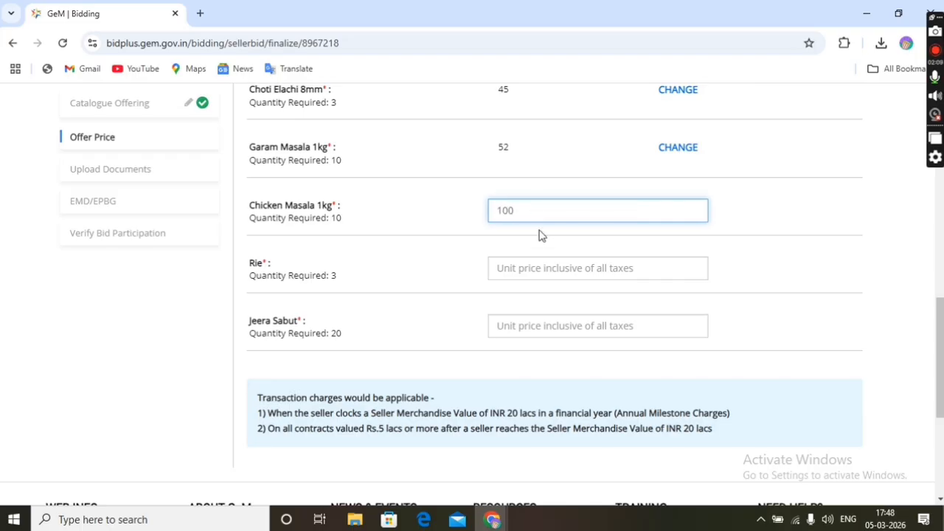
left_click(542, 265)
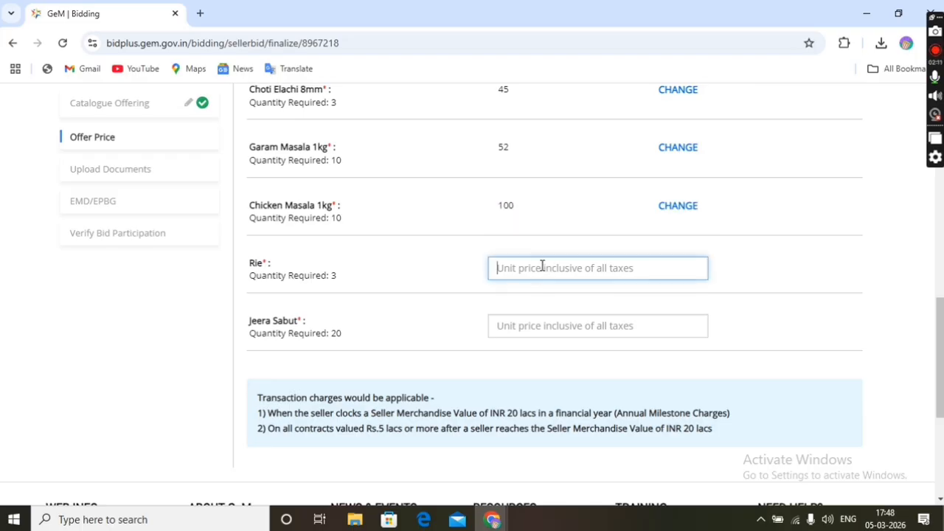
type("63")
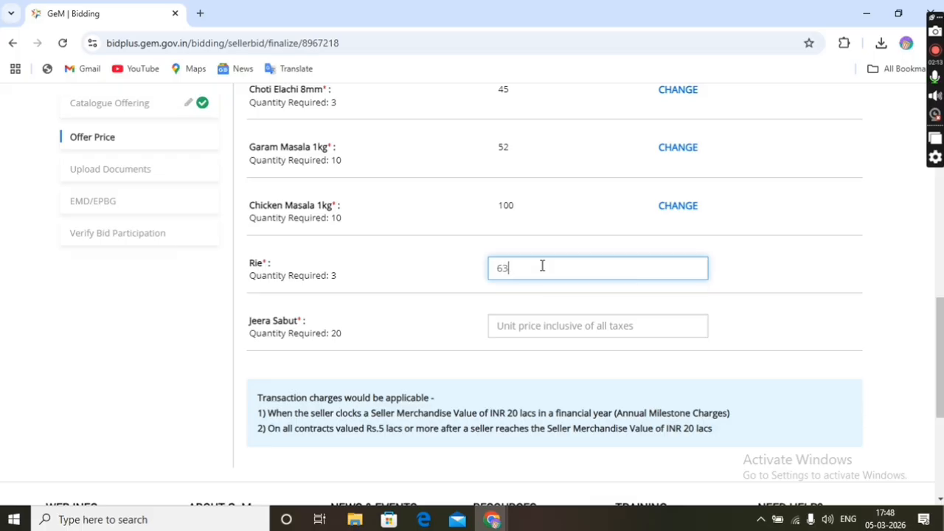
left_click(544, 326)
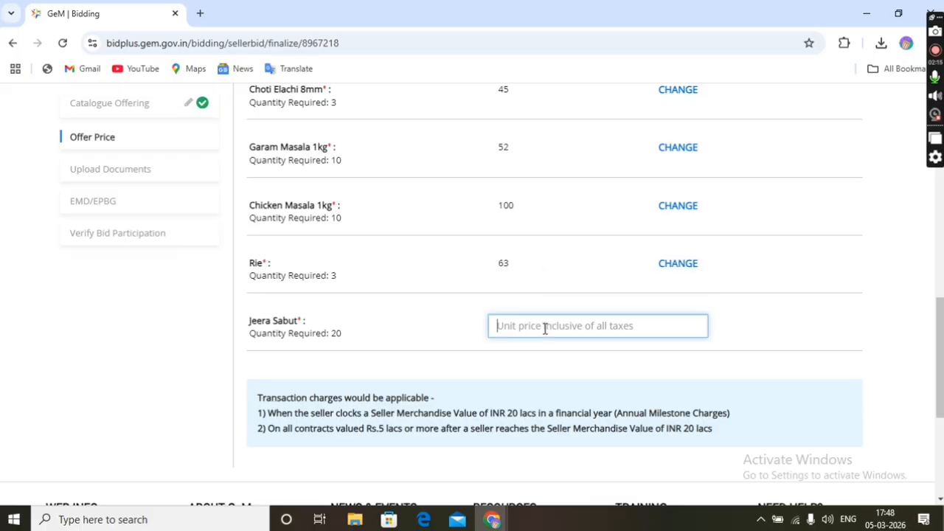
type("75")
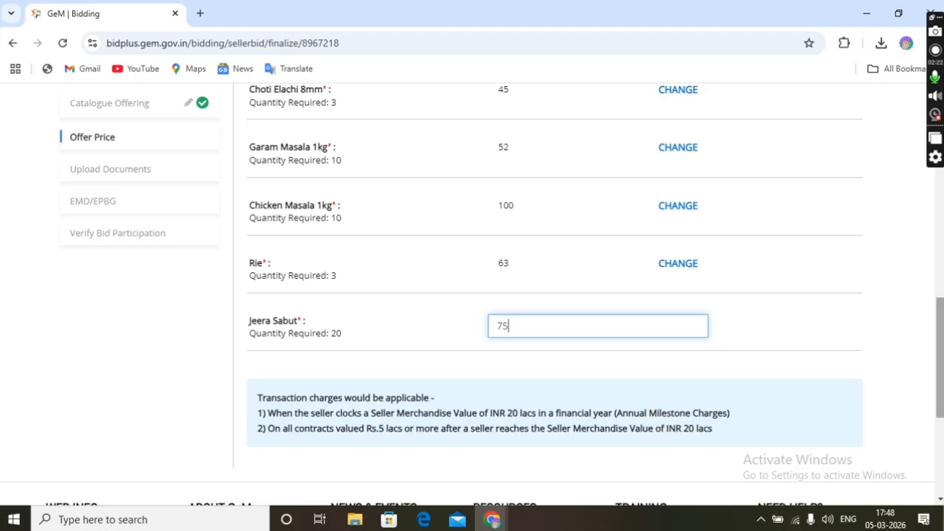
scroll(904, 244, "down", 2)
scroll(902, 238, "up", 5)
scroll(908, 257, "down", 1)
scroll(907, 256, "down", 3)
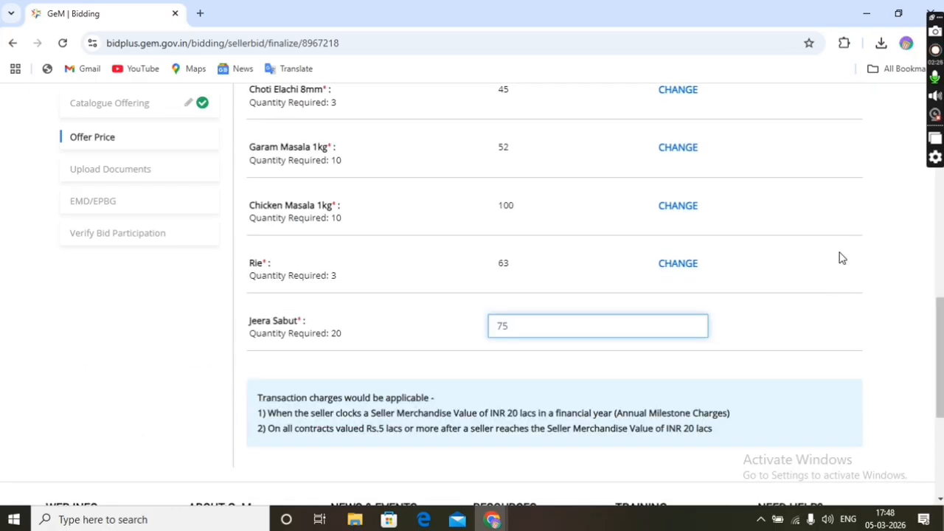
left_click(841, 257)
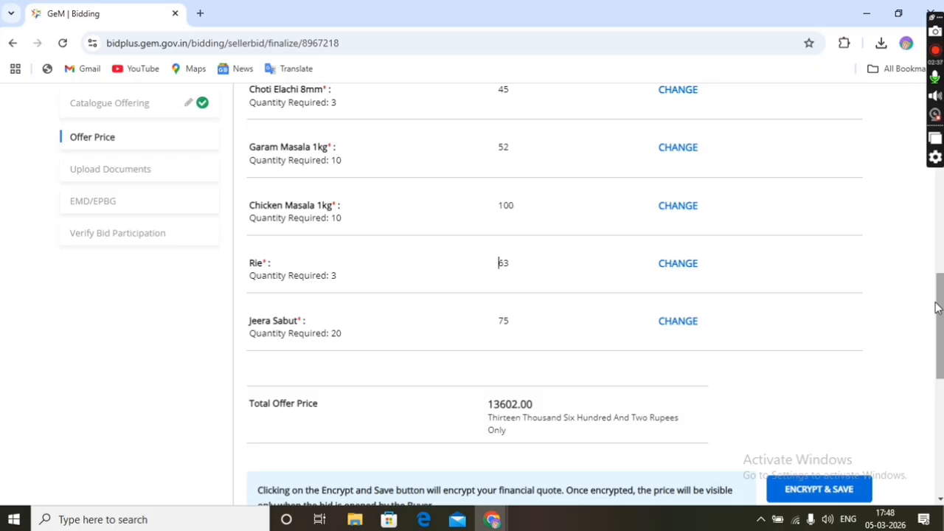
Encrypt and save the 13602.00 offer price, confirming the browser prompt
scroll(936, 307, "down", 2)
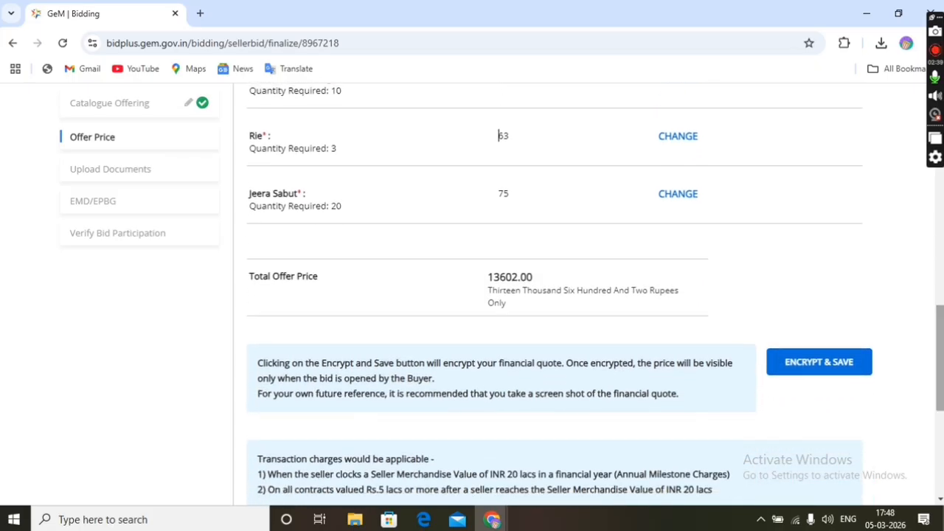
scroll(924, 381, "down", 5)
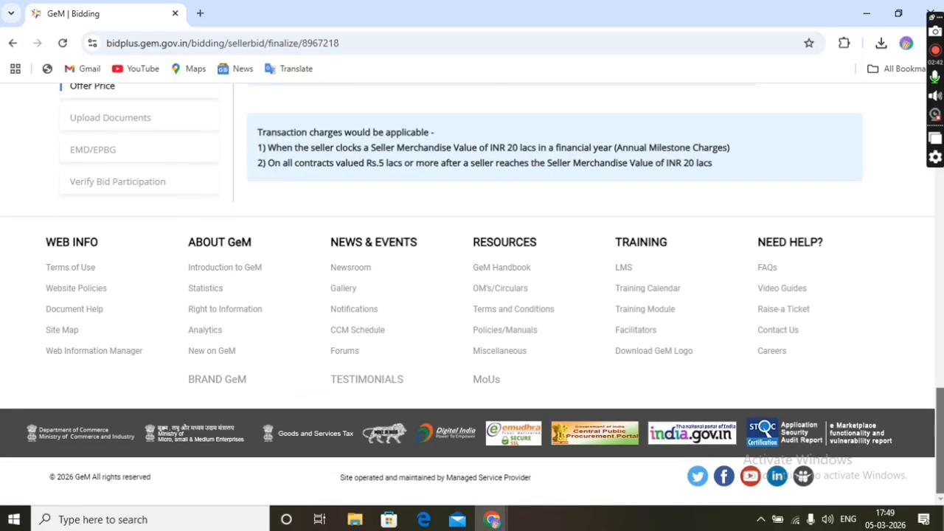
scroll(924, 381, "up", 2)
scroll(924, 380, "up", 1)
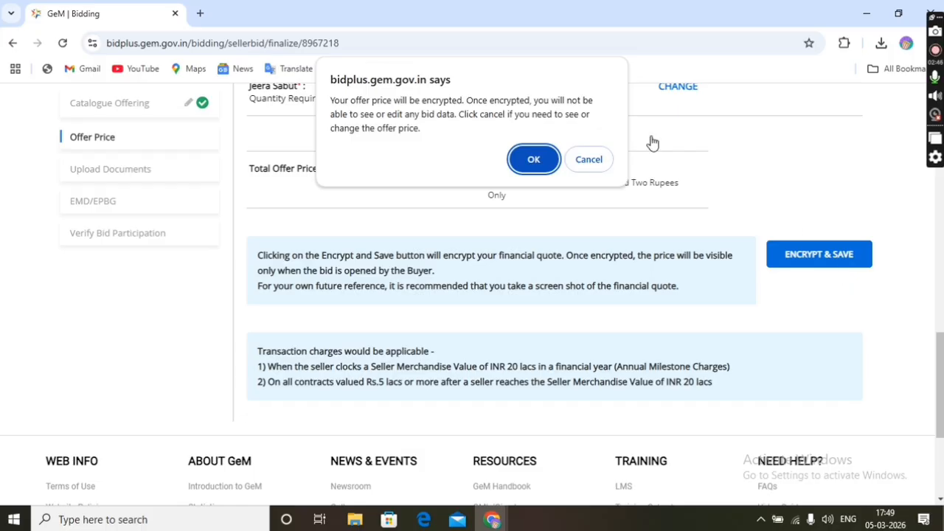
left_click(526, 161)
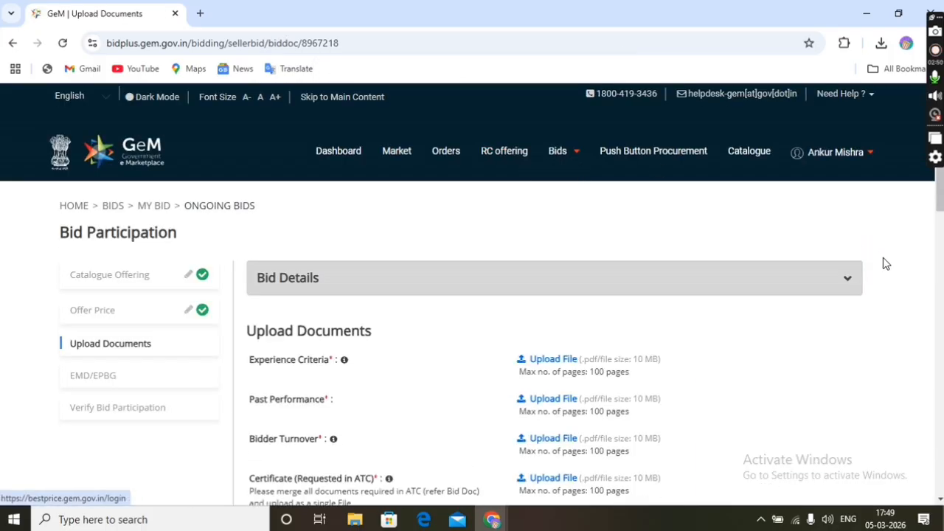
Upload the Udyam Registration Certificate PDF for Experience Criteria
scroll(883, 261, "down", 2)
scroll(502, 291, "down", 1)
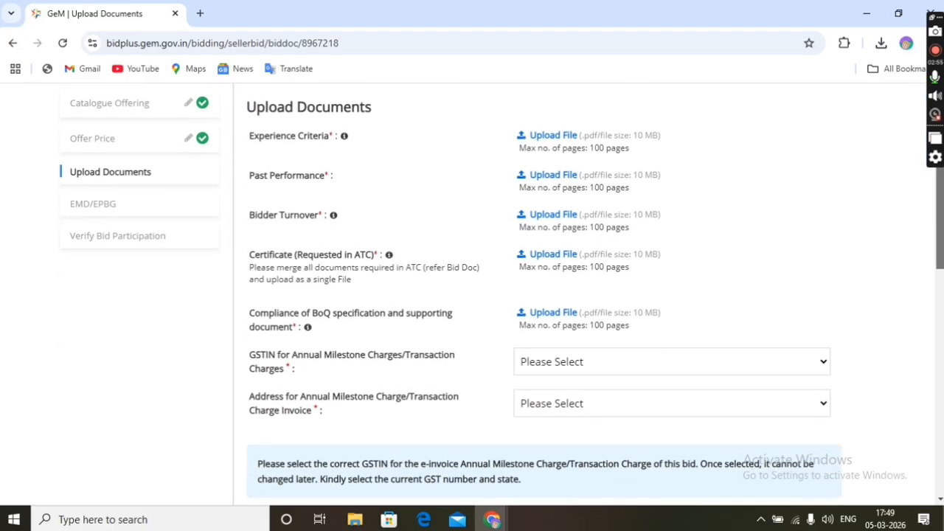
scroll(925, 211, "down", 1)
scroll(925, 212, "up", 3)
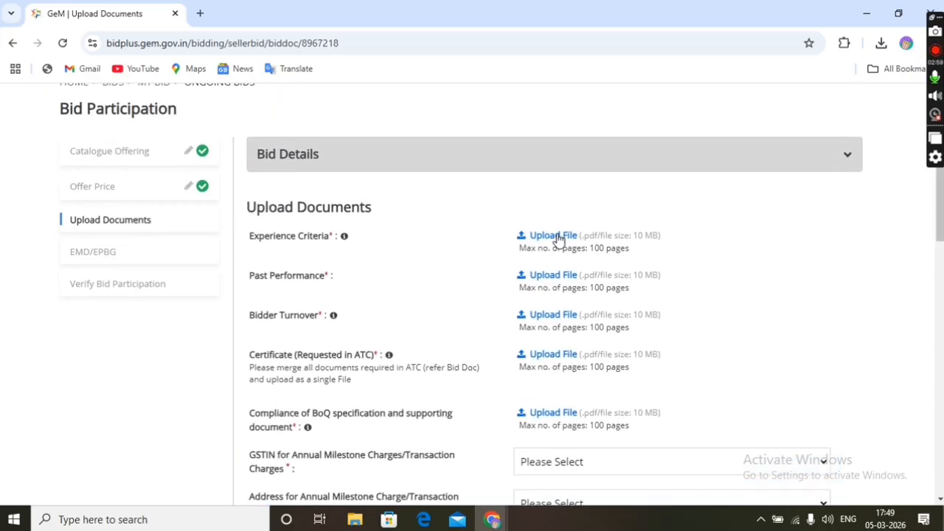
left_click(553, 236)
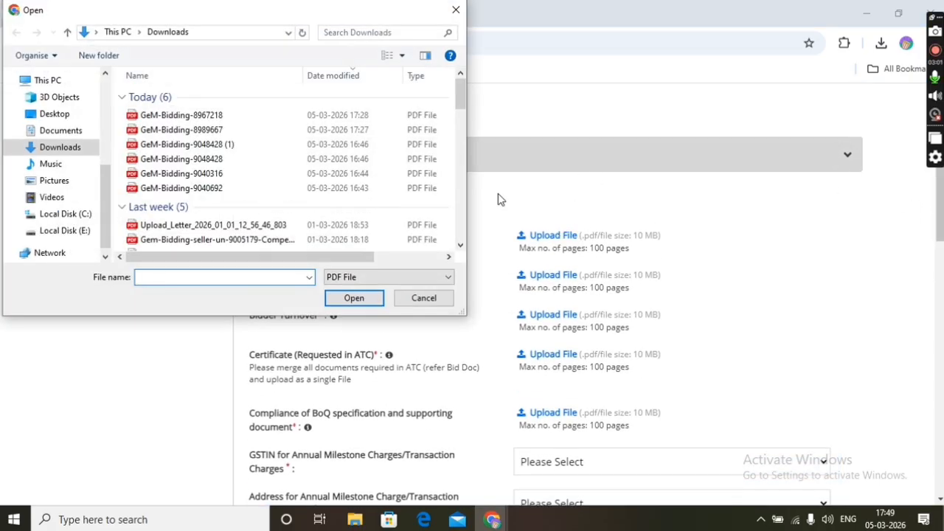
left_click_drag(461, 89, 468, 100)
left_click(284, 205)
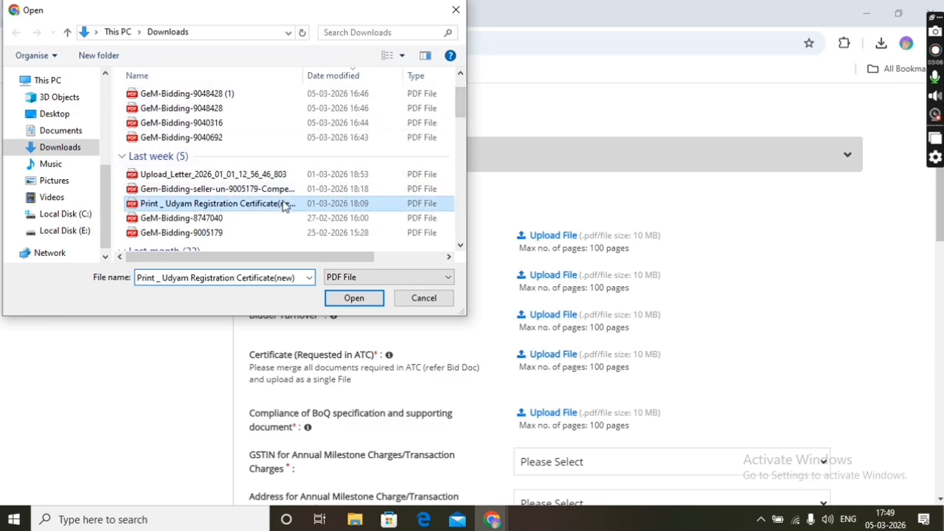
left_click(364, 298)
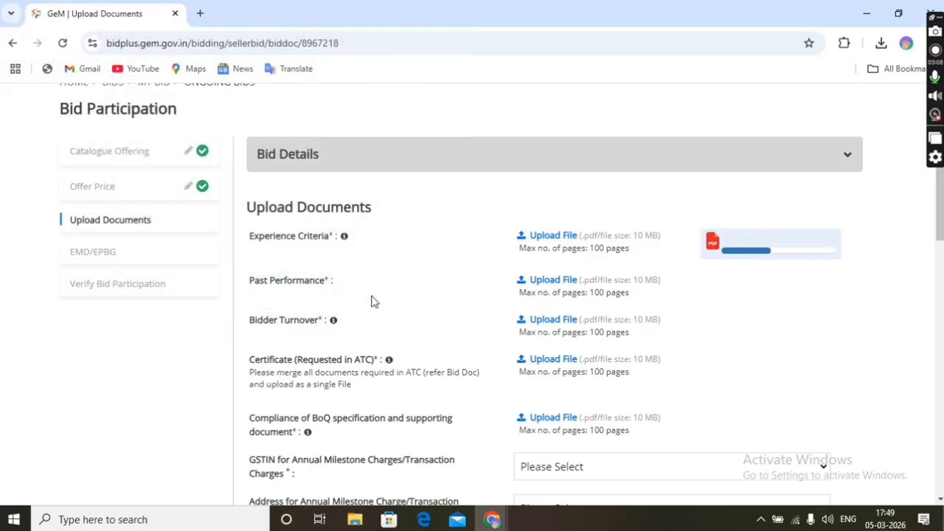
Upload the same Udyam Registration Certificate PDF for Past Performance and Bidder Turnover
left_click(559, 281)
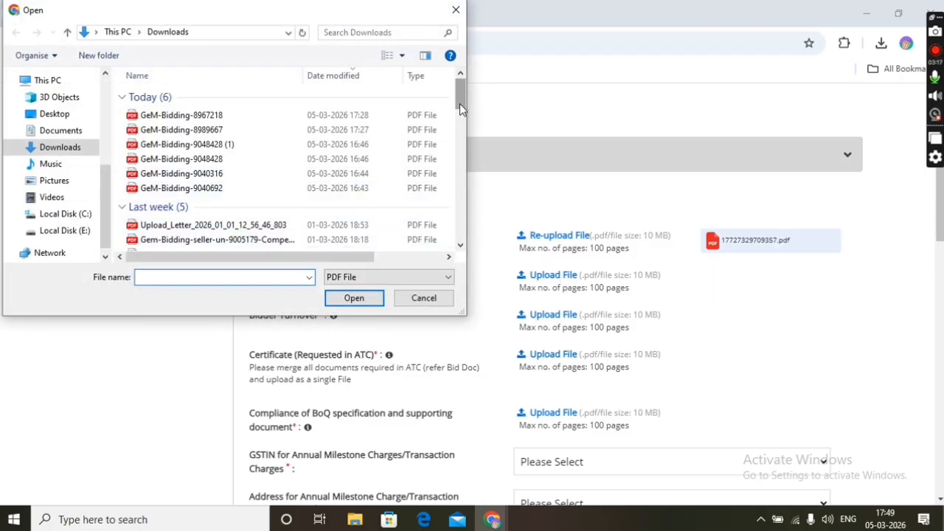
left_click_drag(459, 103, 462, 108)
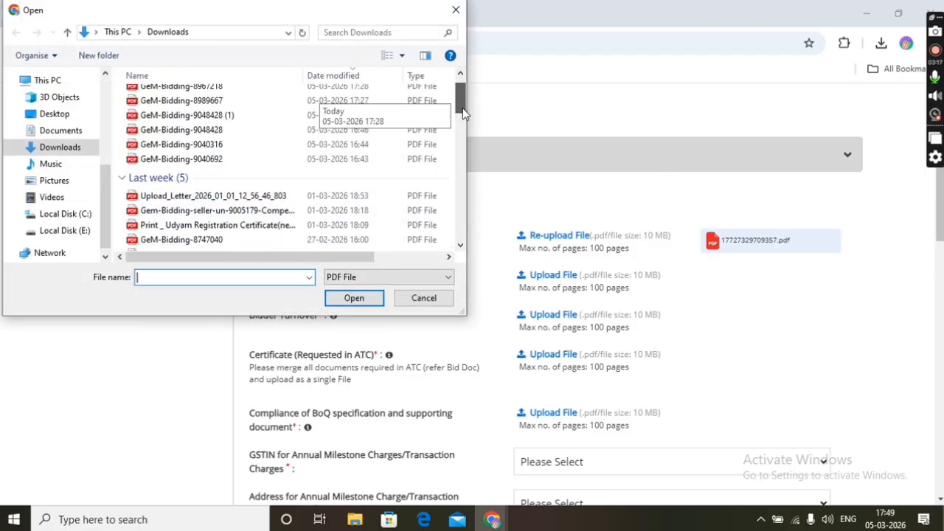
left_click(299, 225)
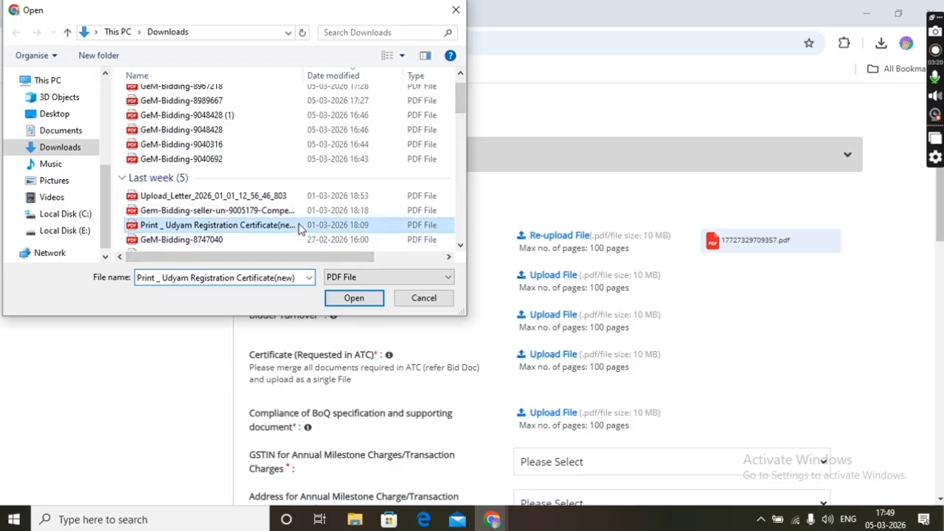
left_click(361, 296)
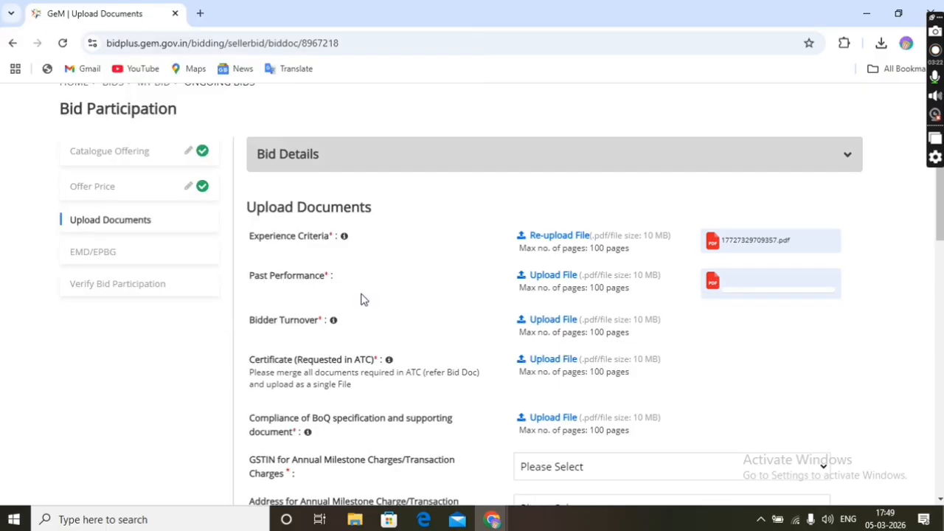
left_click(551, 319)
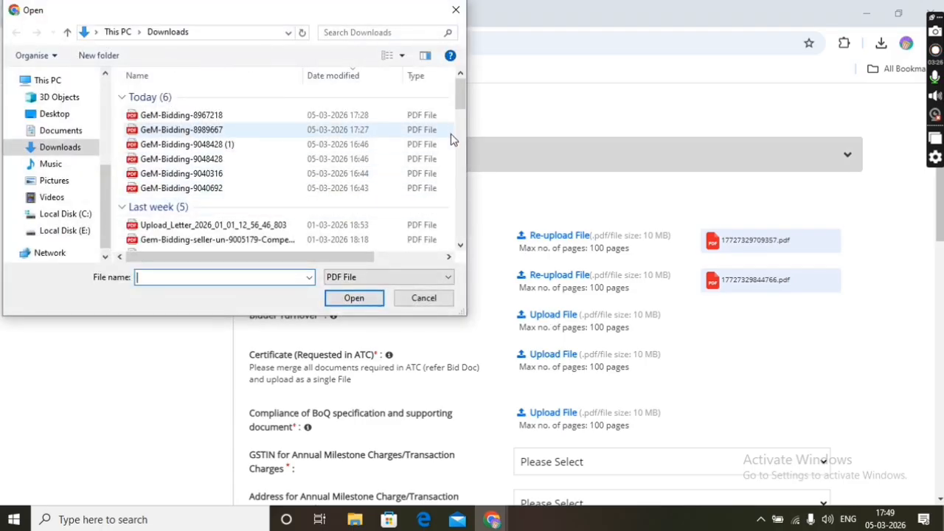
left_click_drag(460, 98, 461, 102)
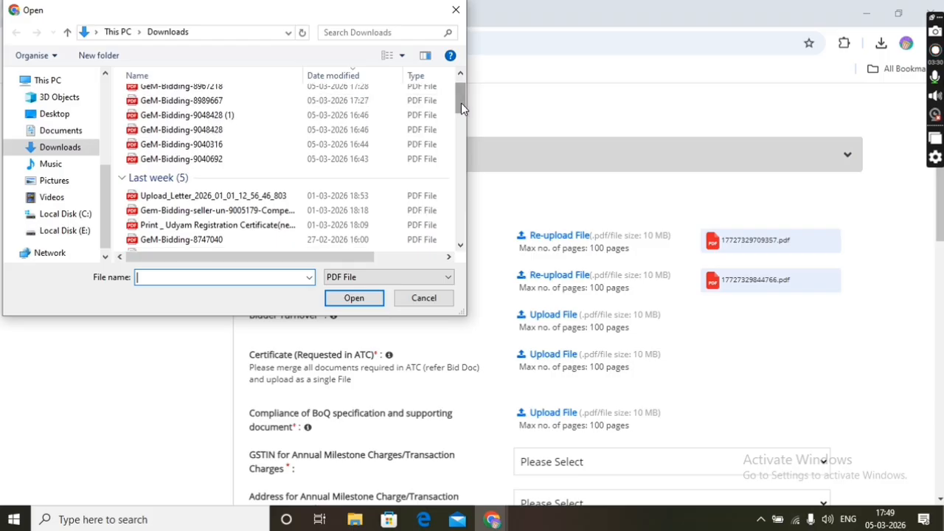
left_click(363, 226)
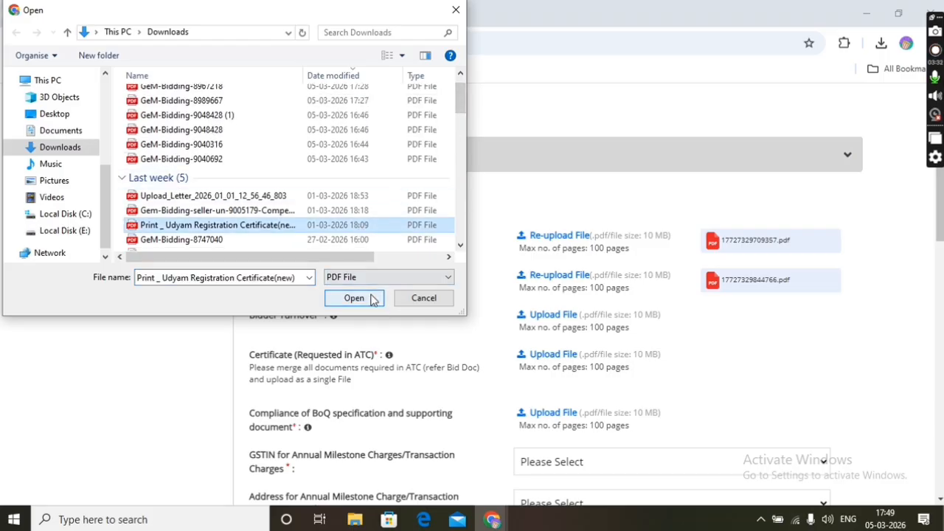
left_click(361, 298)
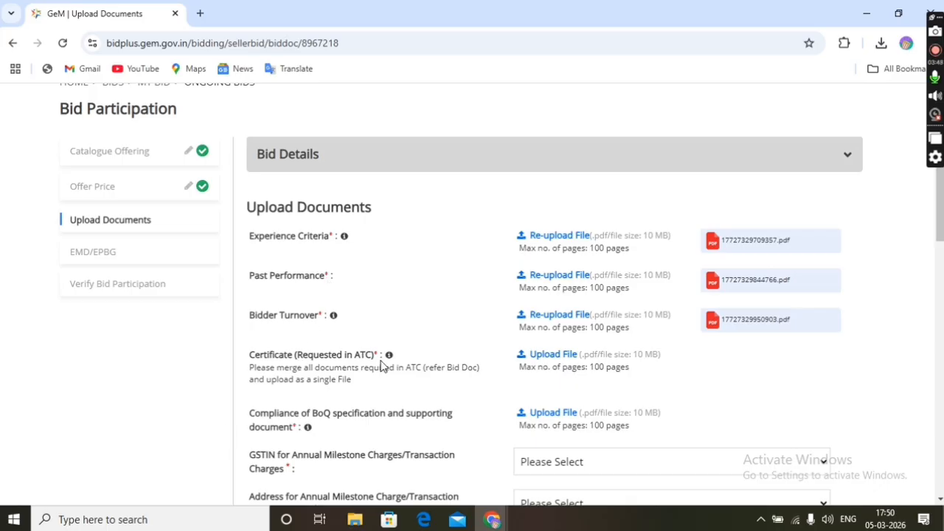
Upload the Udyam Registration Certificate PDF for the Certificate (Requested in ATC) row
left_click(568, 355)
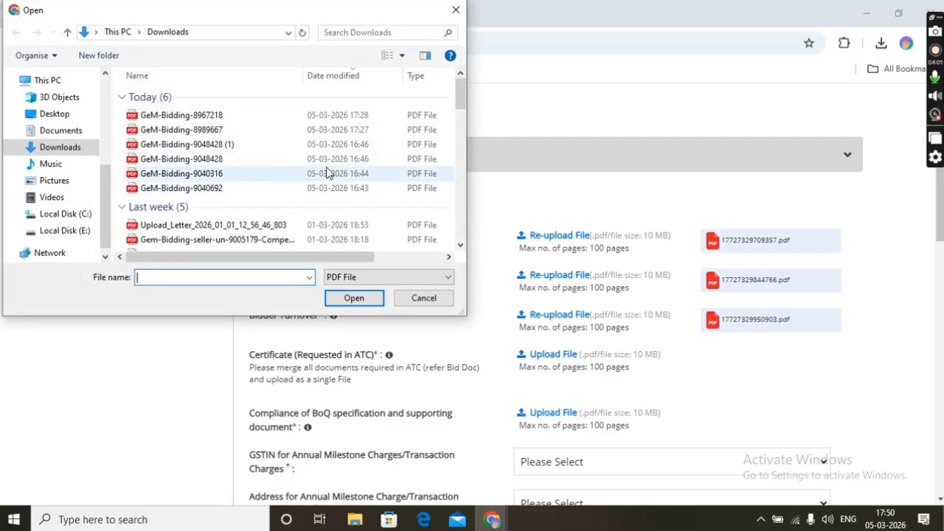
scroll(460, 101, "down", 1)
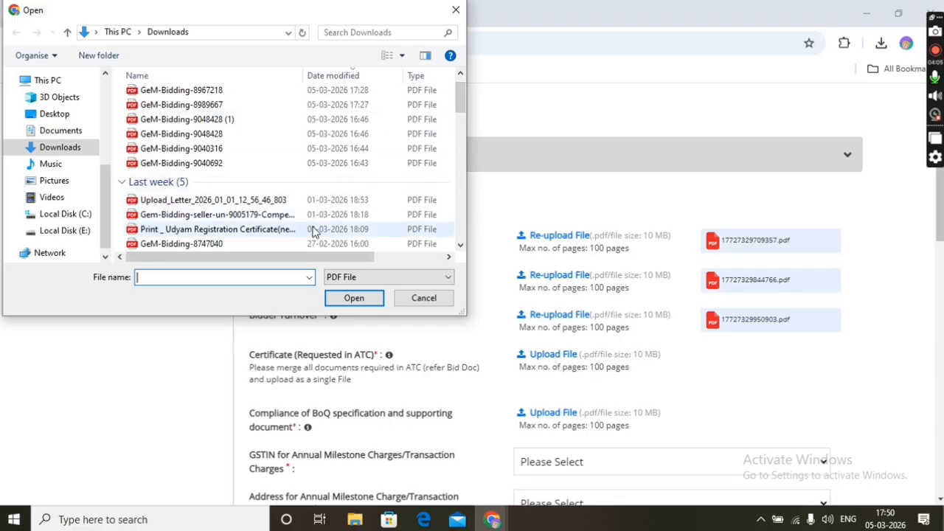
left_click(320, 229)
left_click(354, 297)
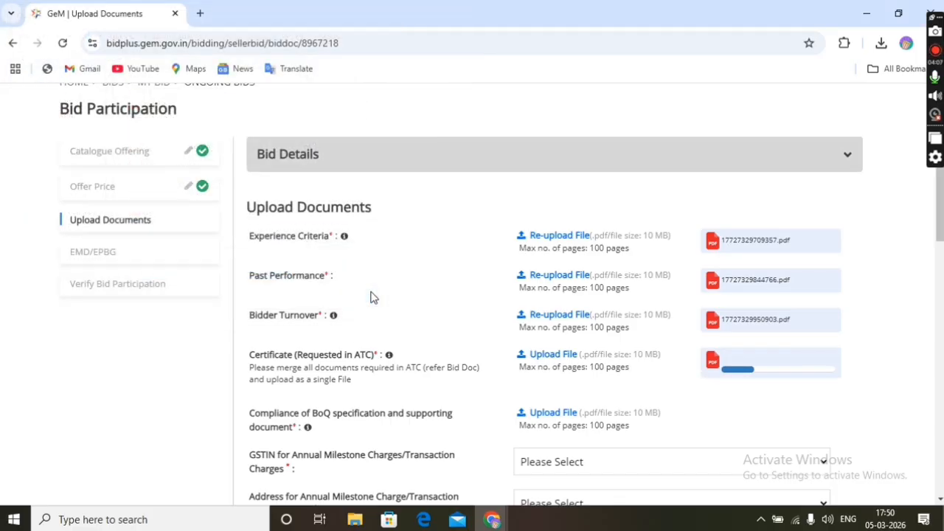
Upload the same Udyam Registration Certificate PDF for the Compliance of BoQ specification row
scroll(942, 200, "down", 2)
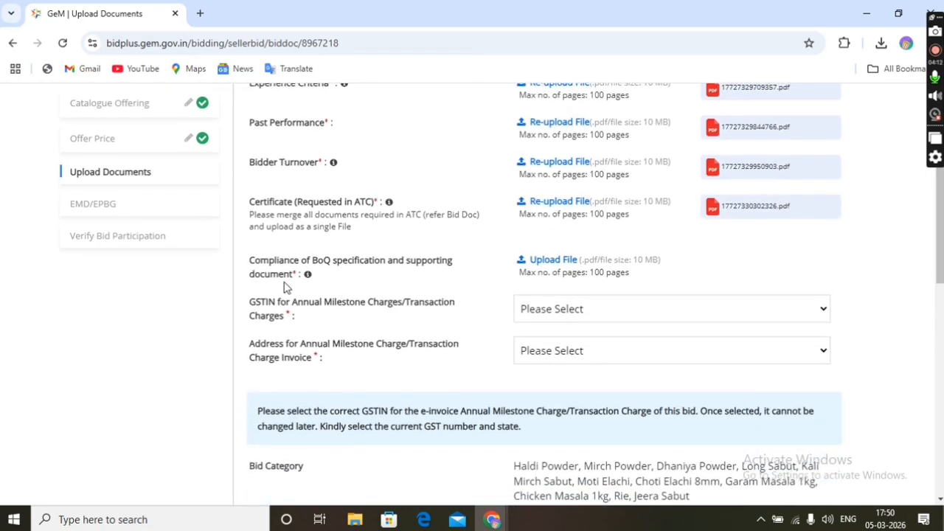
left_click(544, 266)
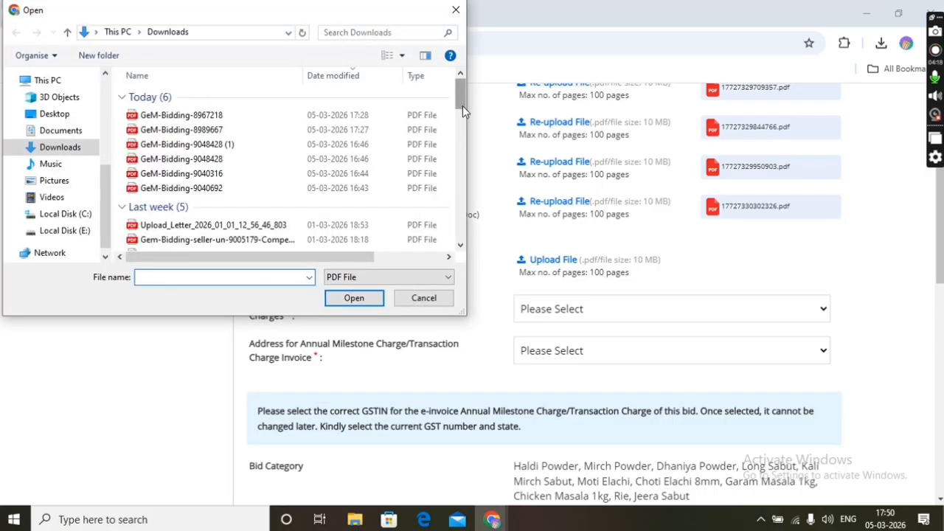
left_click_drag(463, 105, 463, 112)
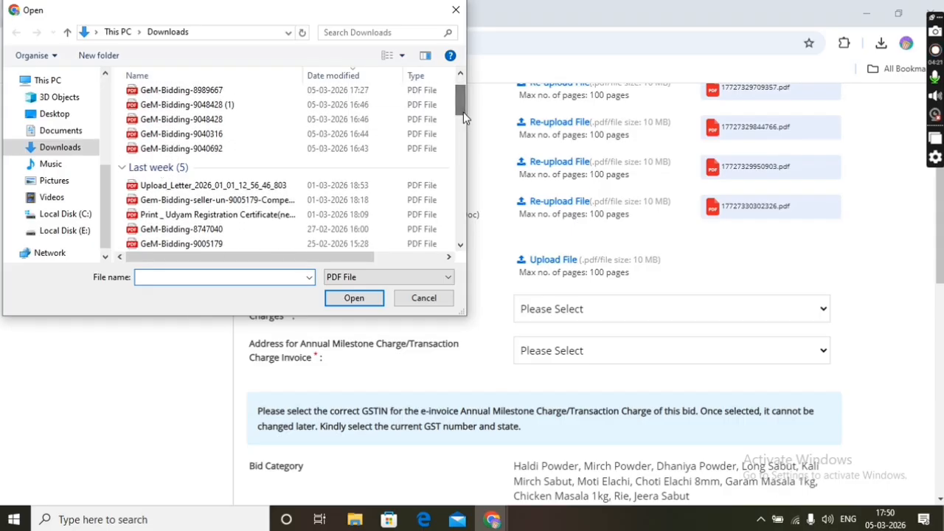
left_click(295, 214)
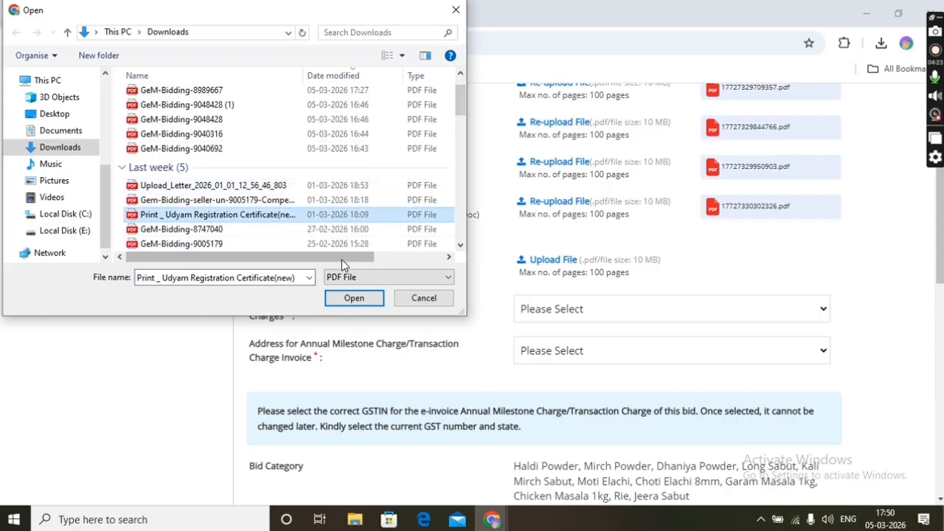
left_click(354, 298)
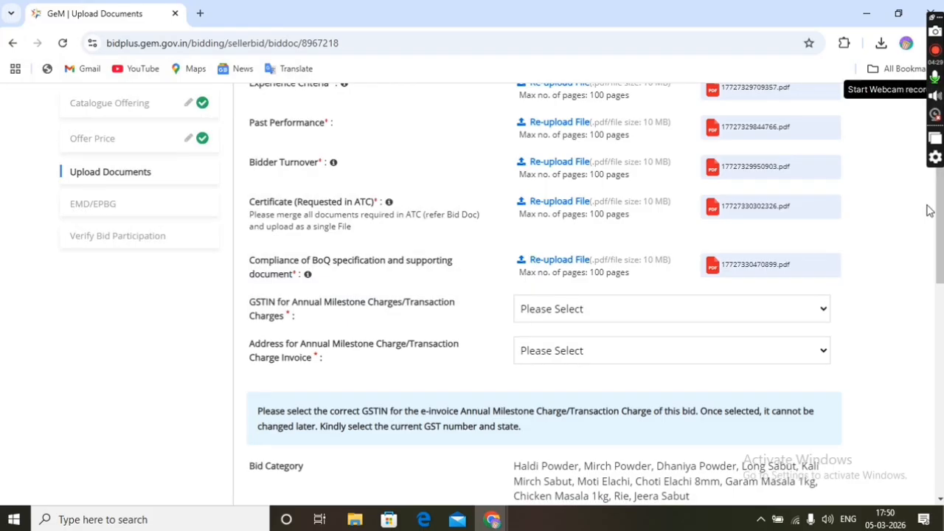
Select and confirm the registered GSTIN and the only invoice address for annual milestone charges
left_click(802, 306)
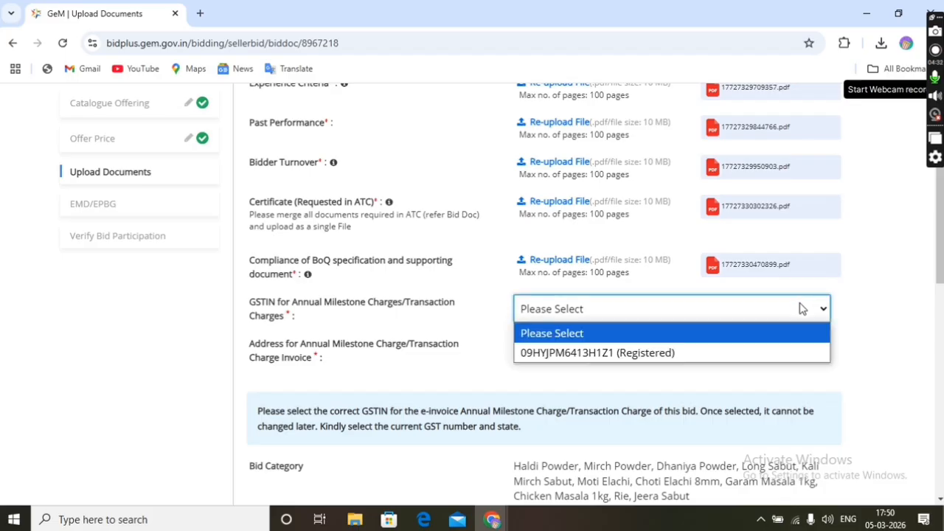
left_click(780, 345)
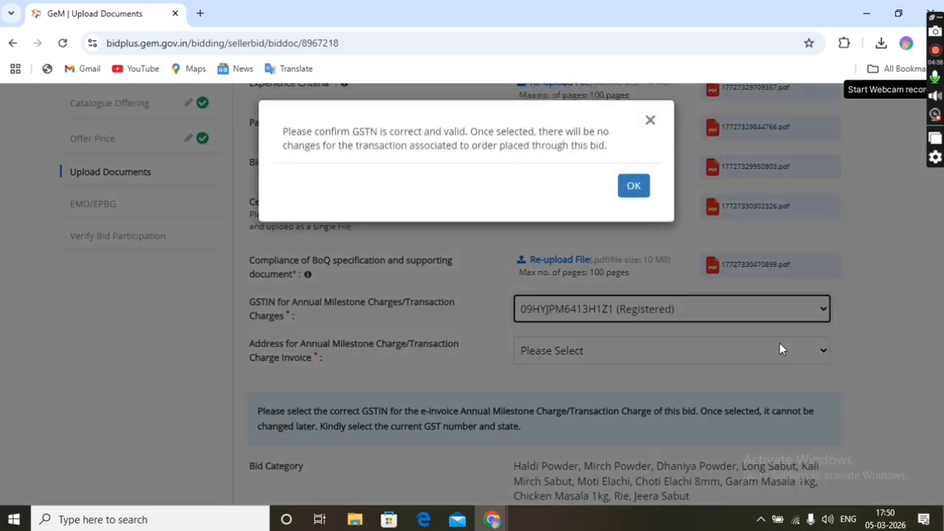
left_click(639, 196)
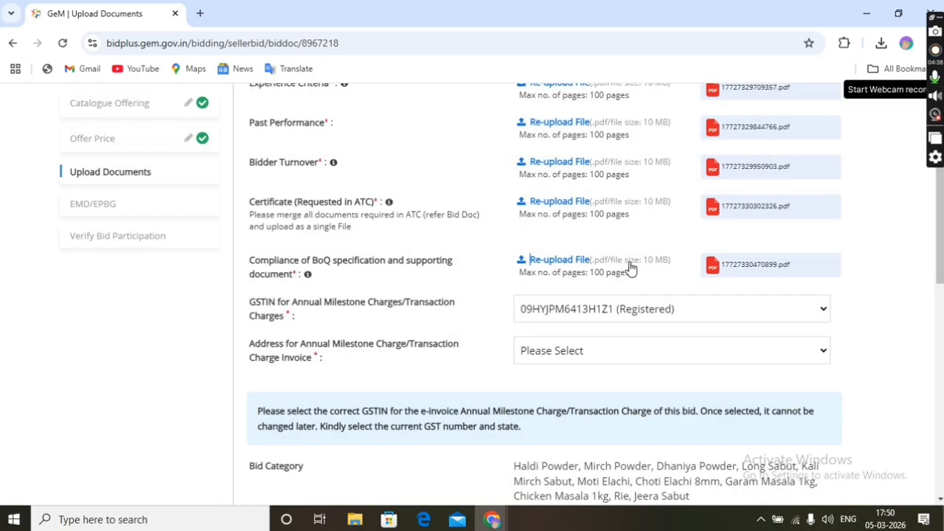
left_click(617, 349)
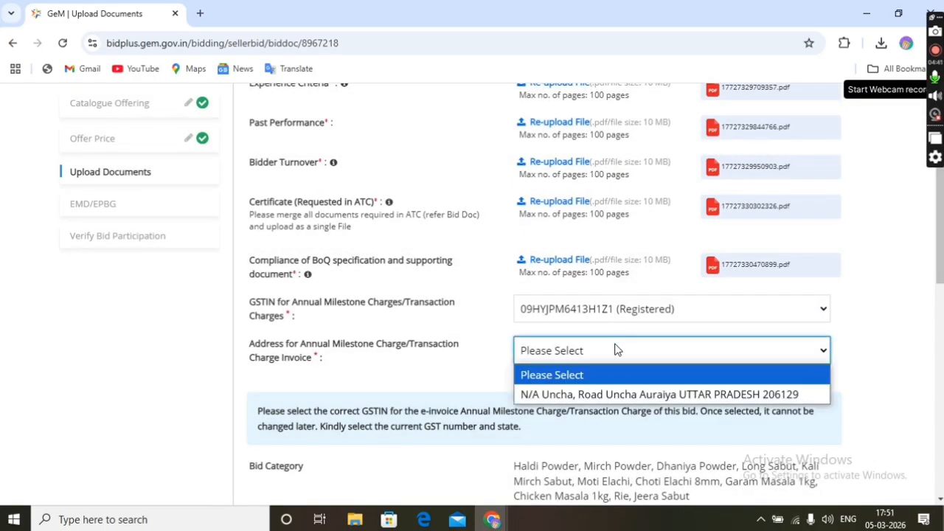
left_click(627, 395)
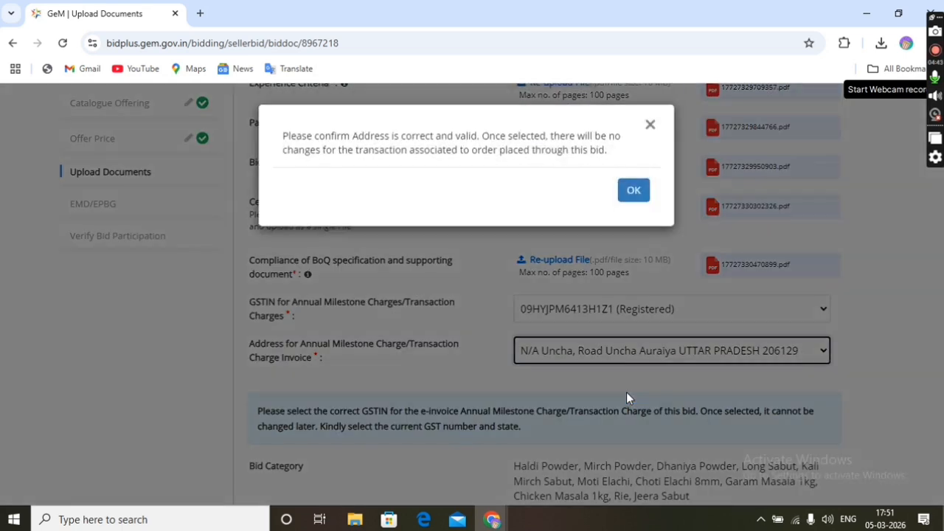
left_click(634, 191)
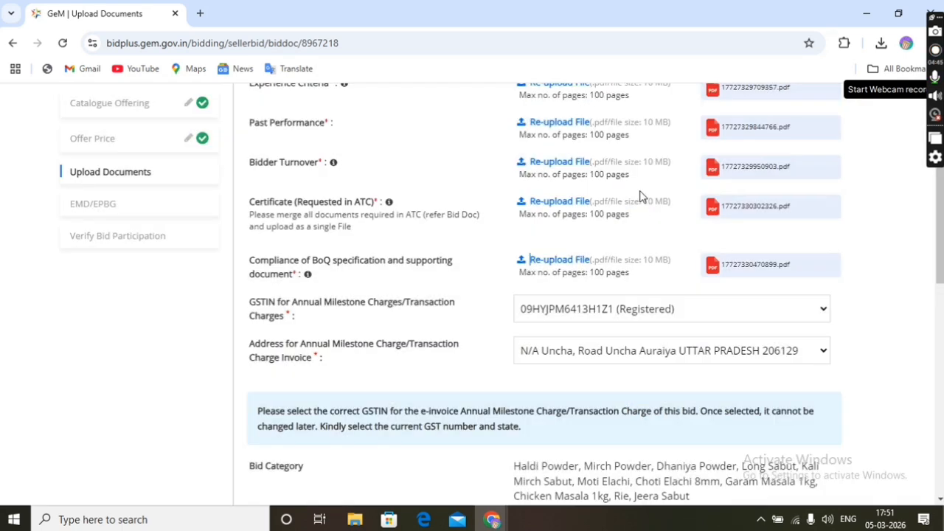
Opt Yes for MSE purchase preference and attach the Udyam Registration Certificate as MSE category proof
scroll(544, 295, "down", 4)
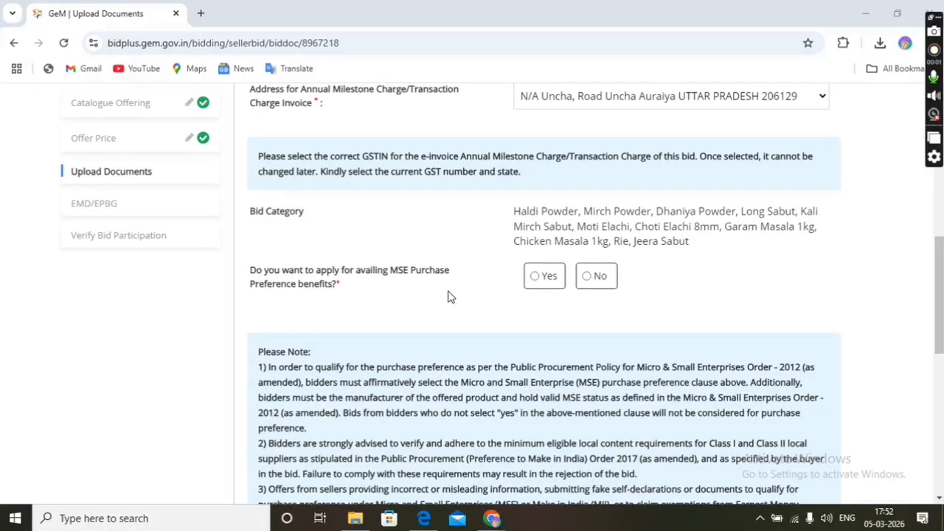
left_click(537, 280)
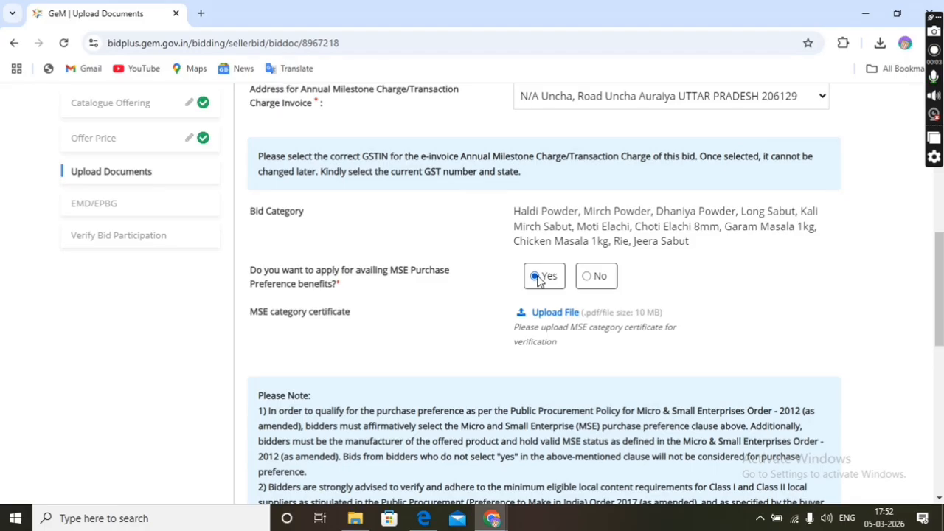
left_click(552, 313)
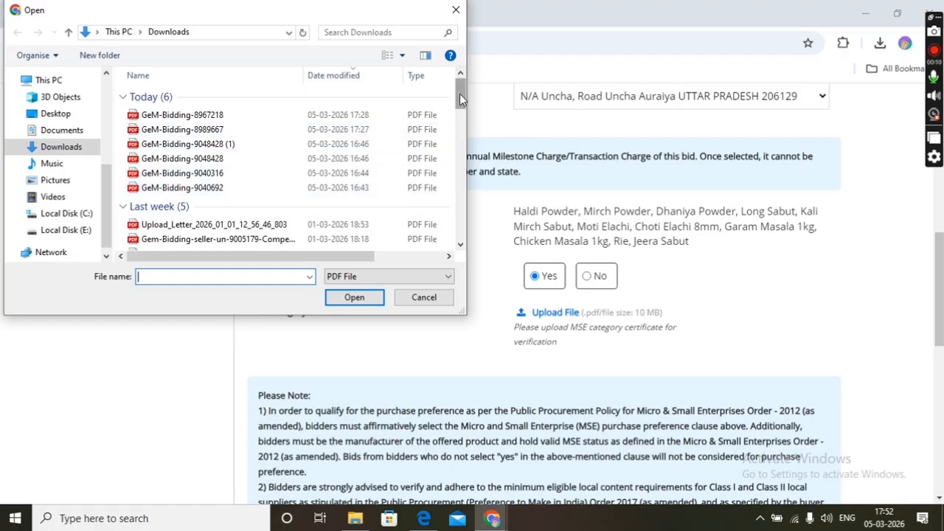
left_click_drag(460, 94, 461, 99)
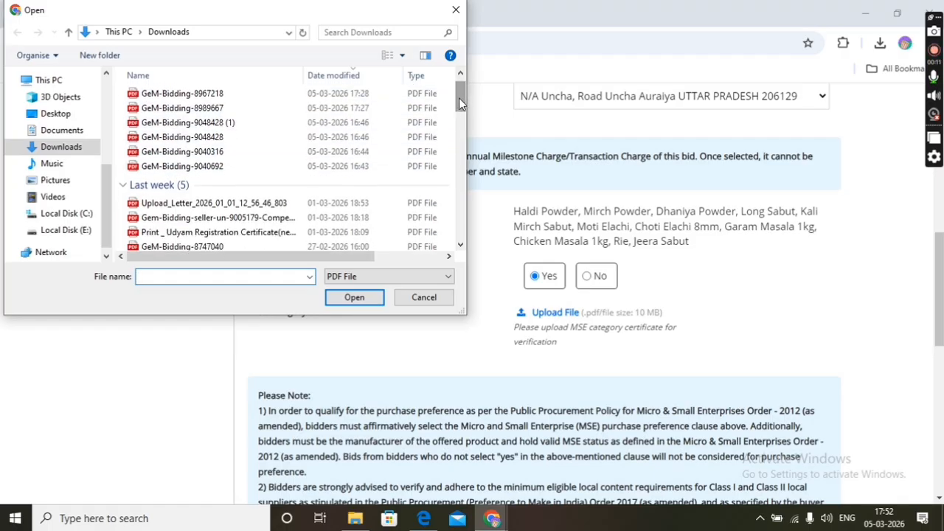
left_click(315, 234)
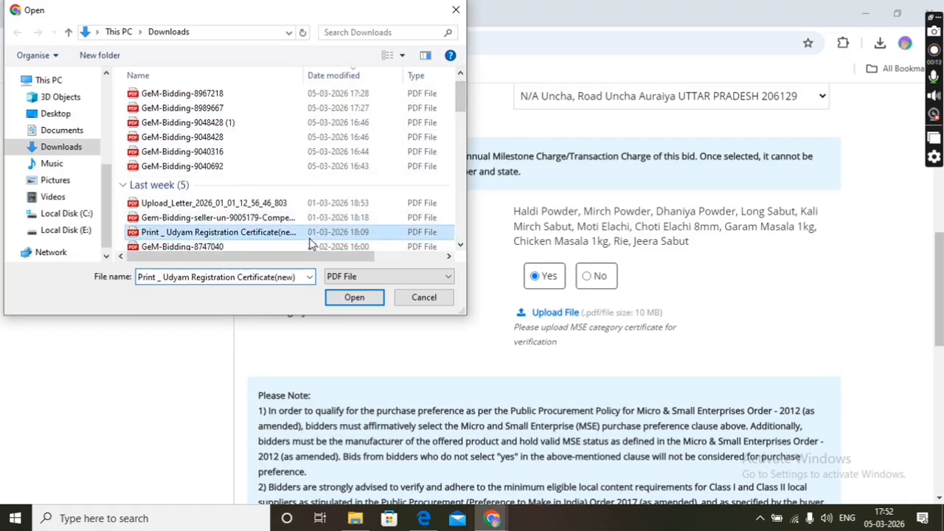
left_click(352, 298)
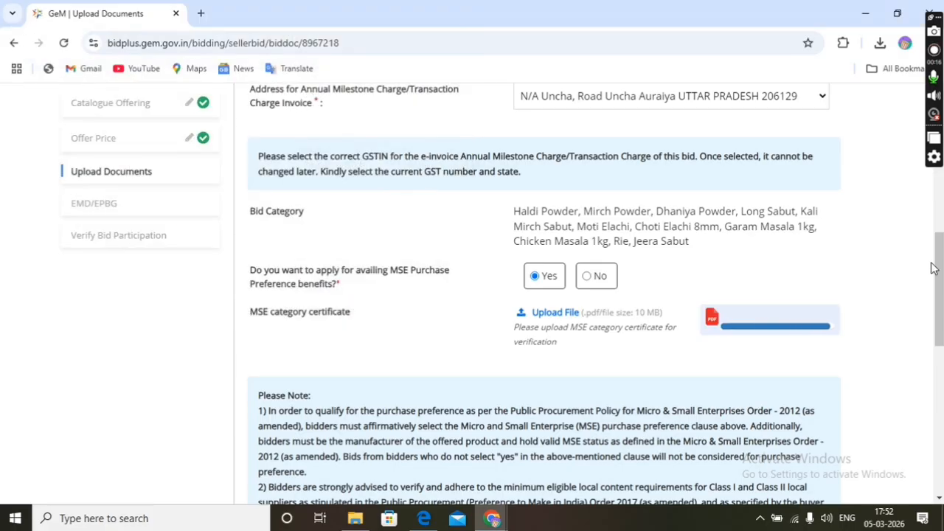
scroll(933, 268, "down", 3)
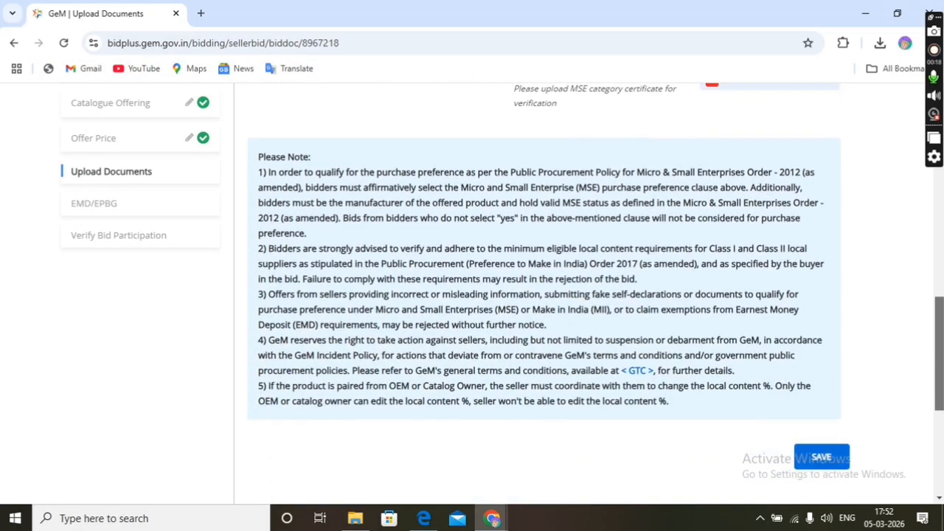
scroll(893, 358, "down", 2)
Save the uploaded documents, then accept the Terms & Conditions on the verification page
left_click(841, 347)
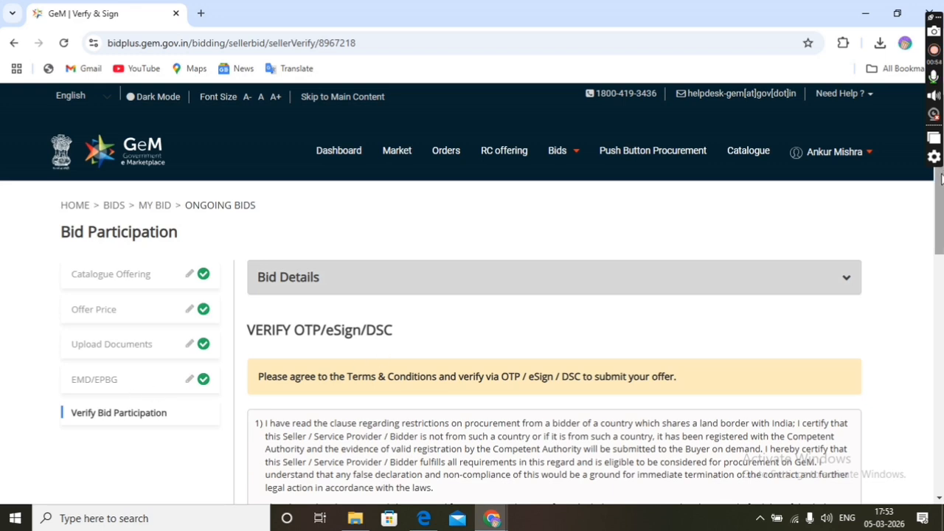
scroll(941, 179, "down", 3)
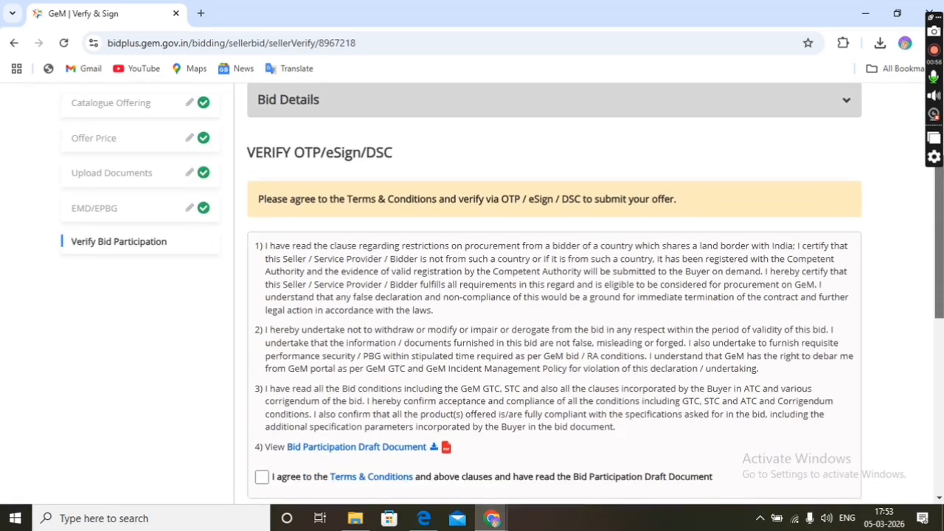
scroll(941, 179, "down", 3)
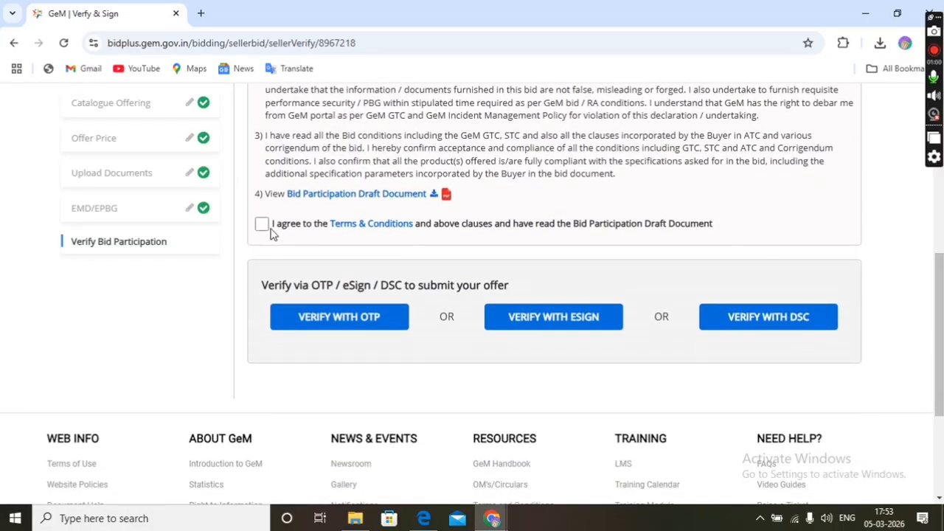
left_click(262, 224)
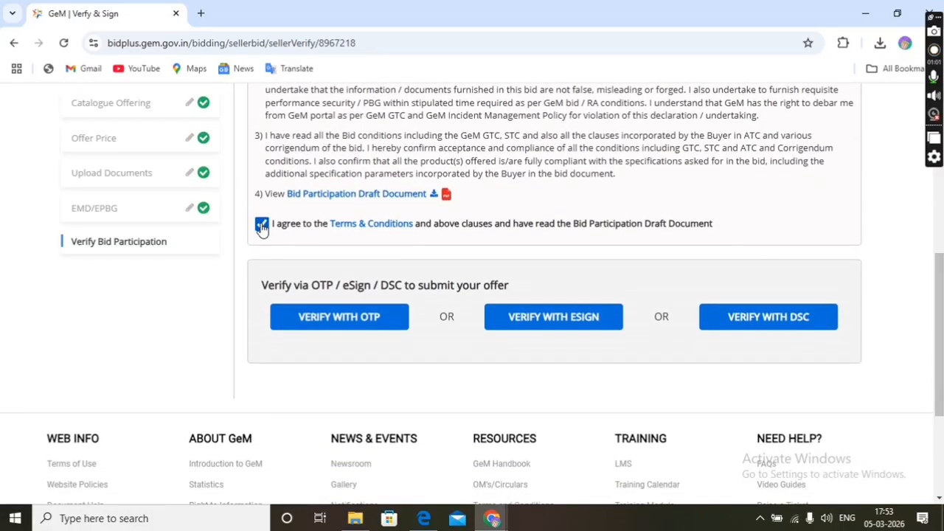
Verify with the mobile OTP to submit participation for bid GEM/2026/B/7222587
left_click(325, 323)
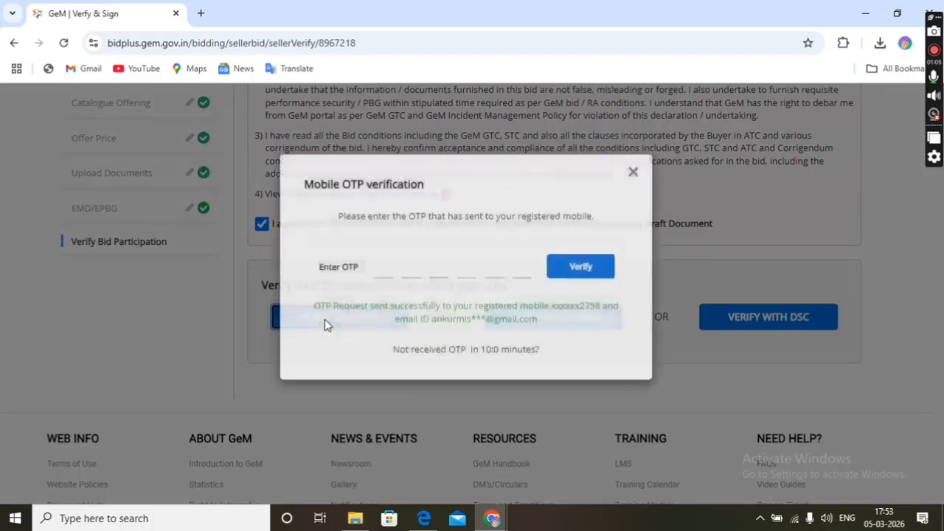
left_click(383, 290)
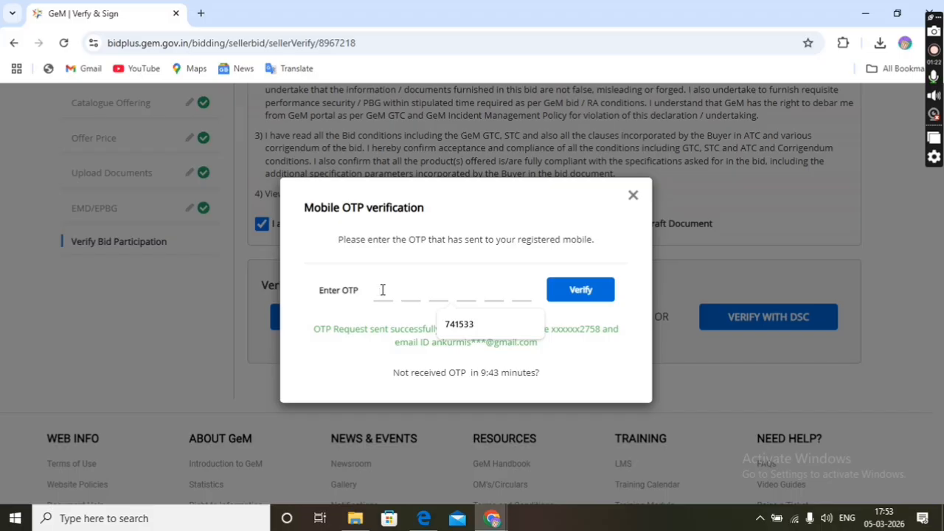
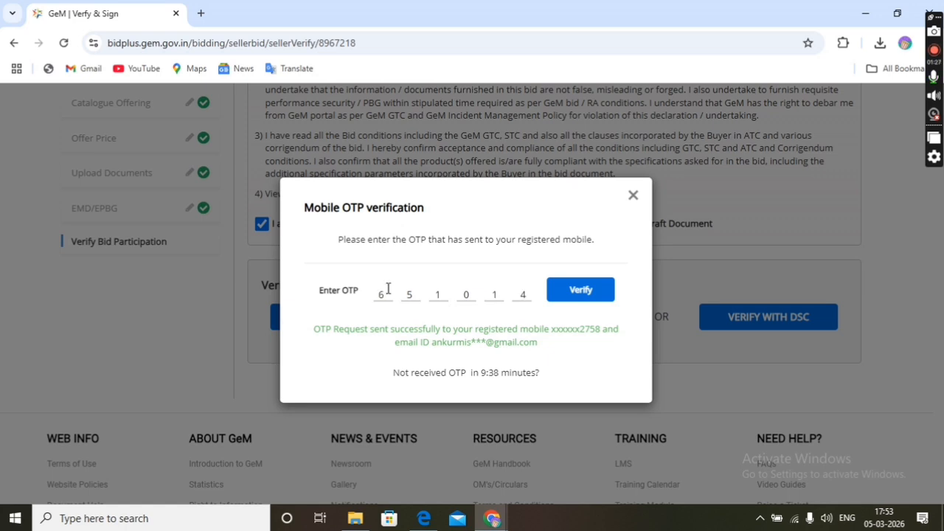
left_click(568, 294)
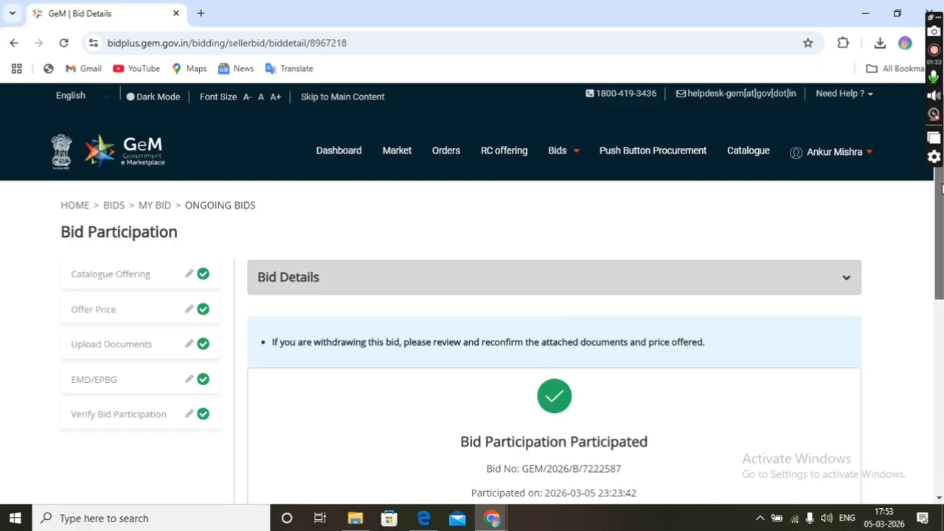
Download and review the 6-page Bid Participation Document for GEM/2026/B/7222587, then close it
scroll(942, 191, "down", 2)
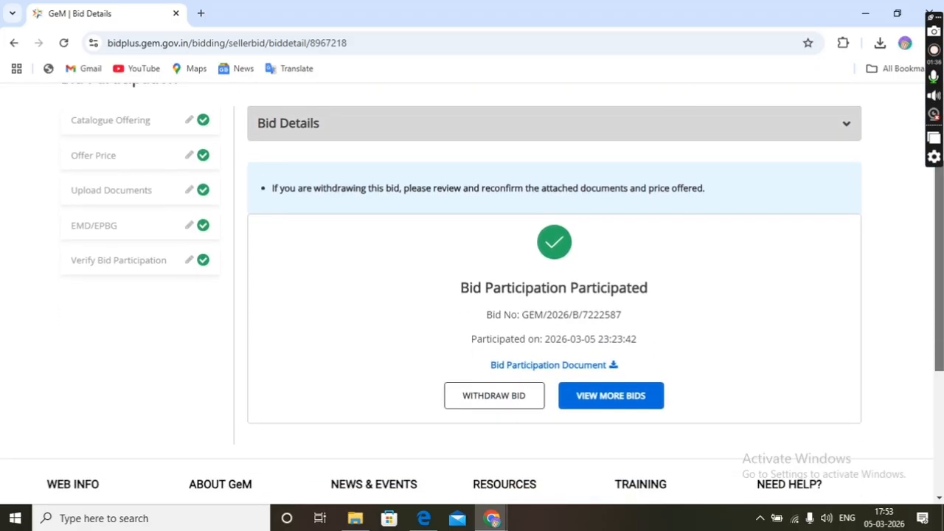
scroll(940, 222, "down", 1)
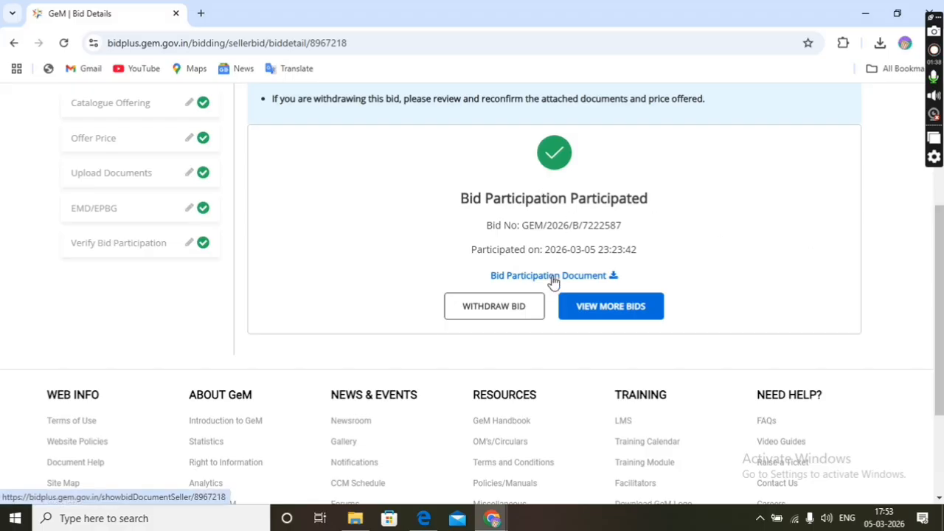
left_click(590, 284)
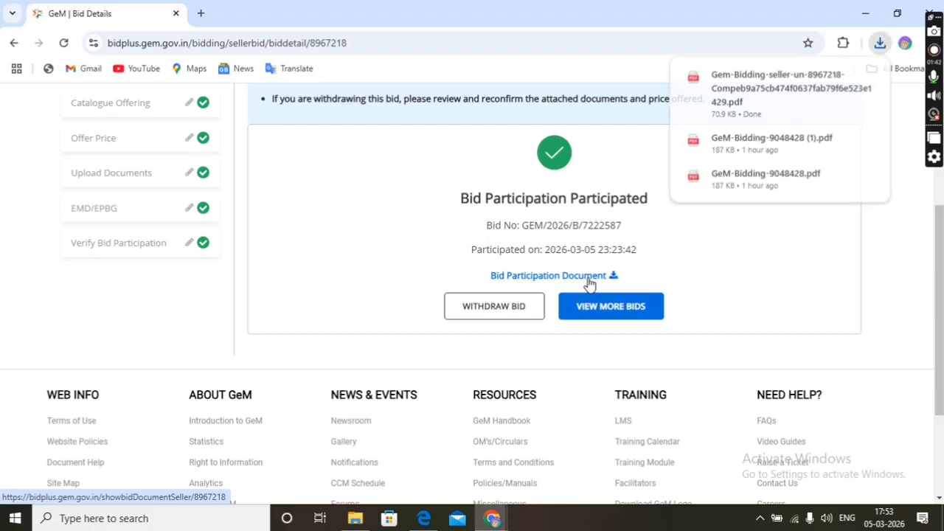
left_click(746, 96)
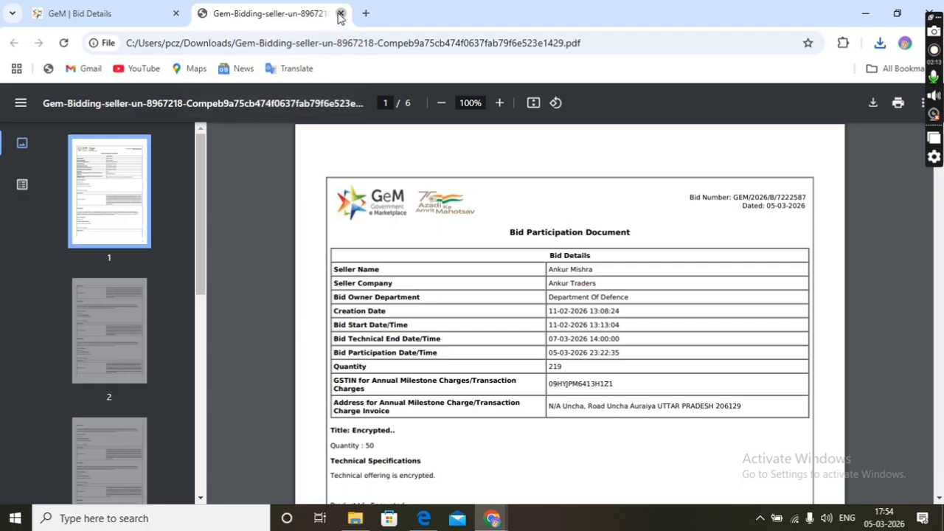
left_click(340, 13)
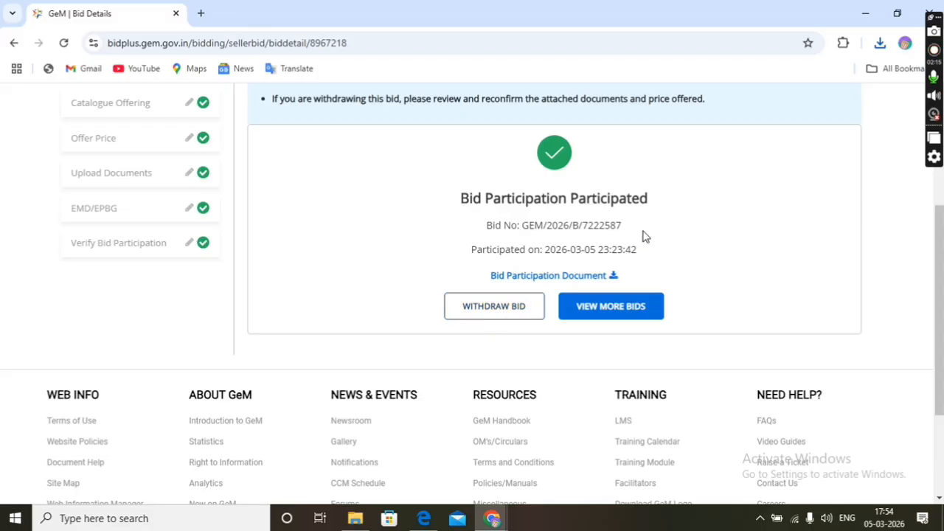
Withdraw bid GEM/2026/B/7222587 with the reason 'High Rate' and dismiss the success banner
left_click(511, 315)
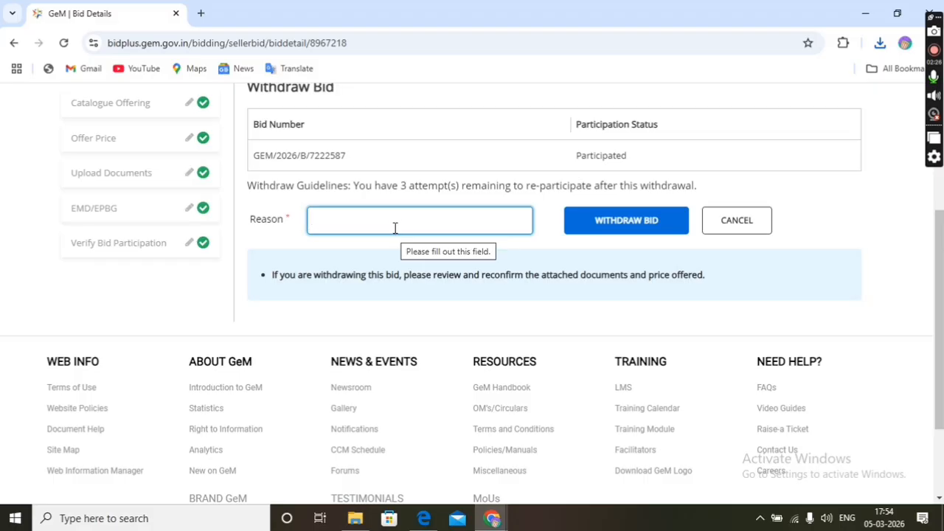
type("mISS")
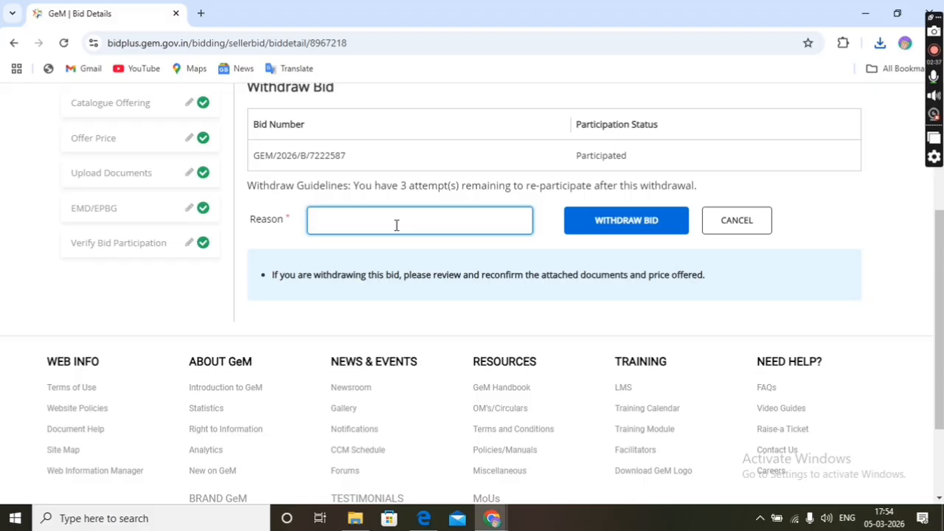
type("igh Rate")
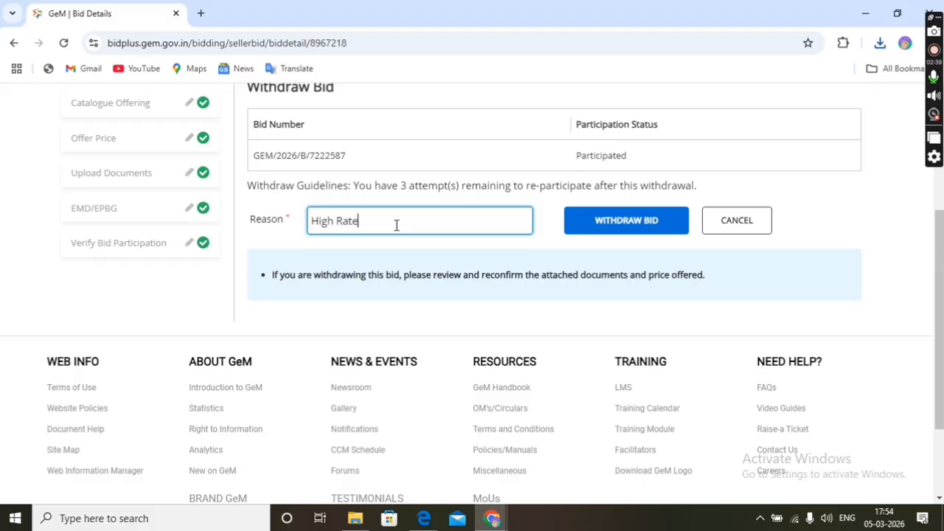
left_click(631, 221)
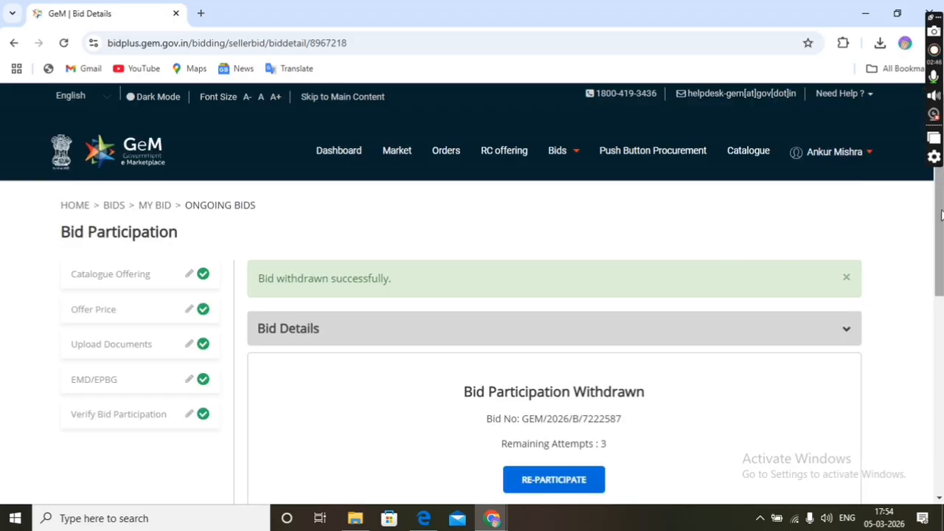
scroll(941, 216, "down", 3)
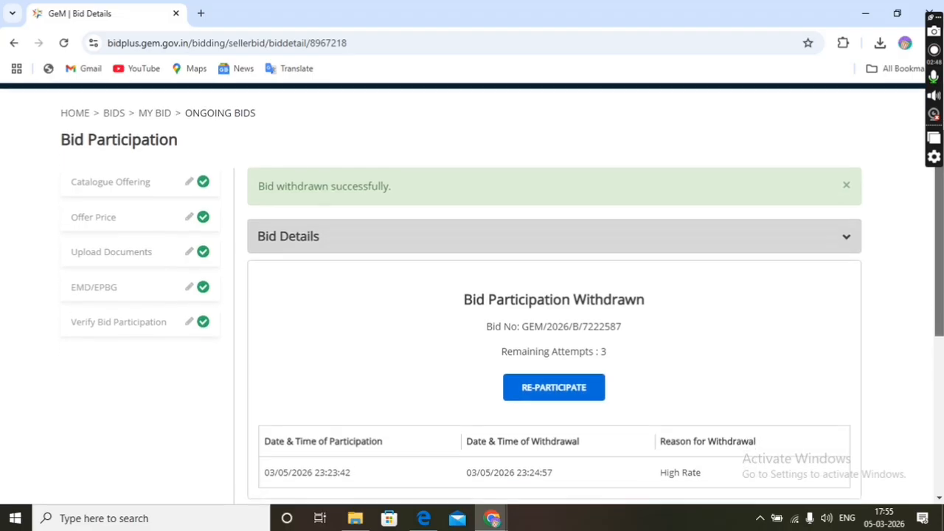
scroll(941, 215, "down", 1)
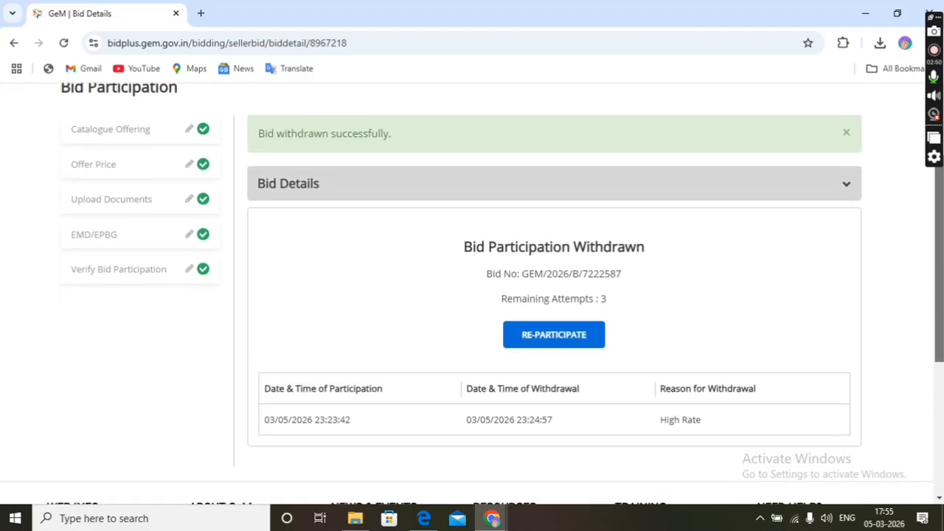
scroll(941, 216, "down", 1)
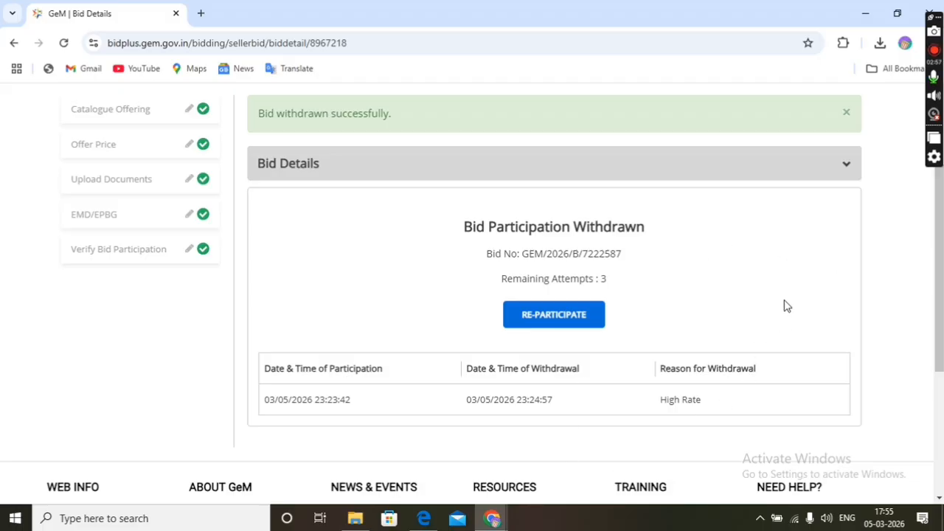
left_click(847, 115)
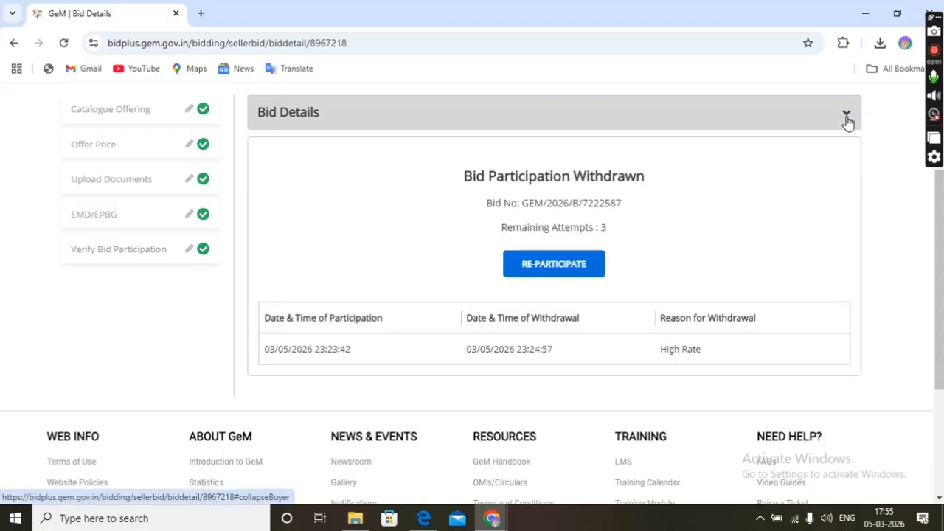
Go back through browser history to the Ongoing Bids listing
left_click(14, 43)
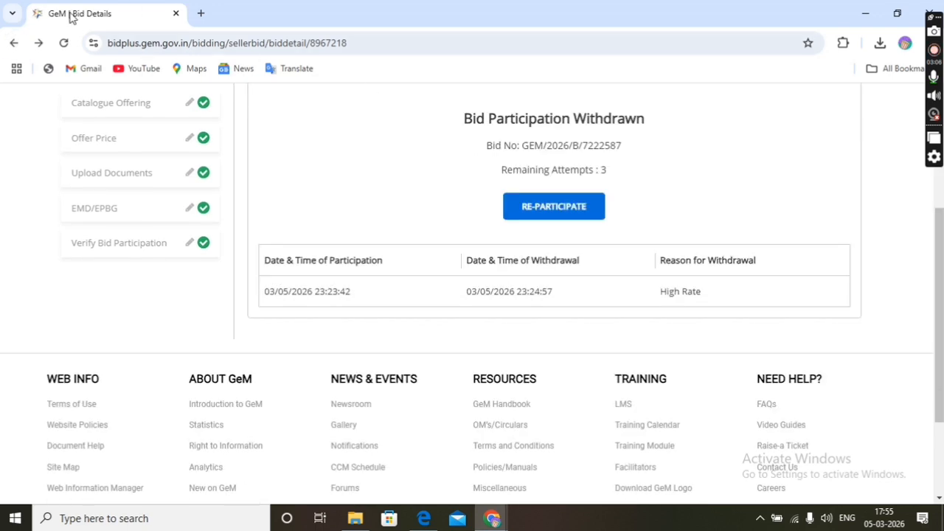
left_click(15, 44)
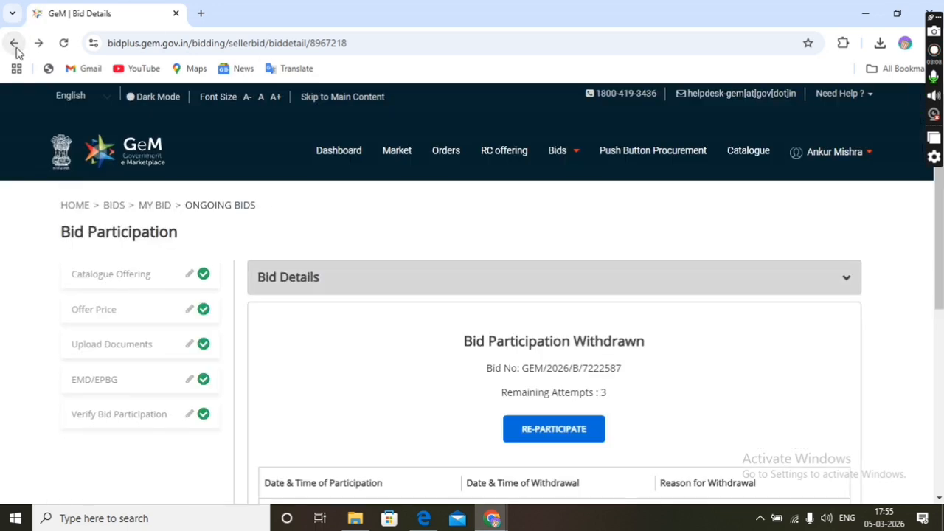
left_click(13, 42)
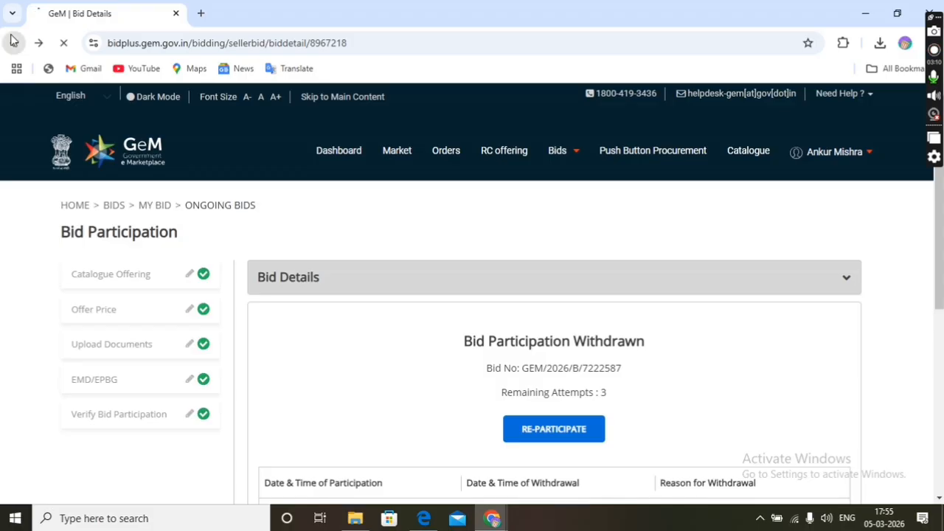
left_click(13, 43)
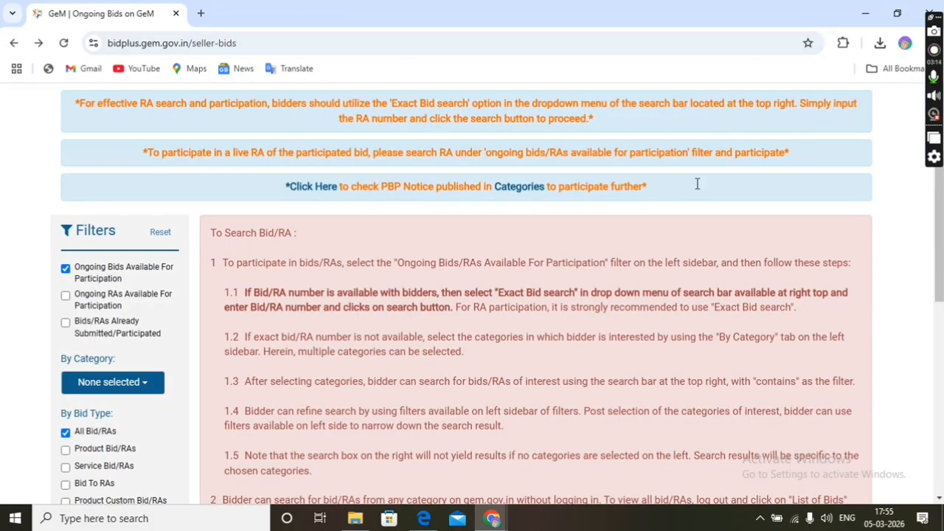
left_click_drag(935, 267, 931, 203)
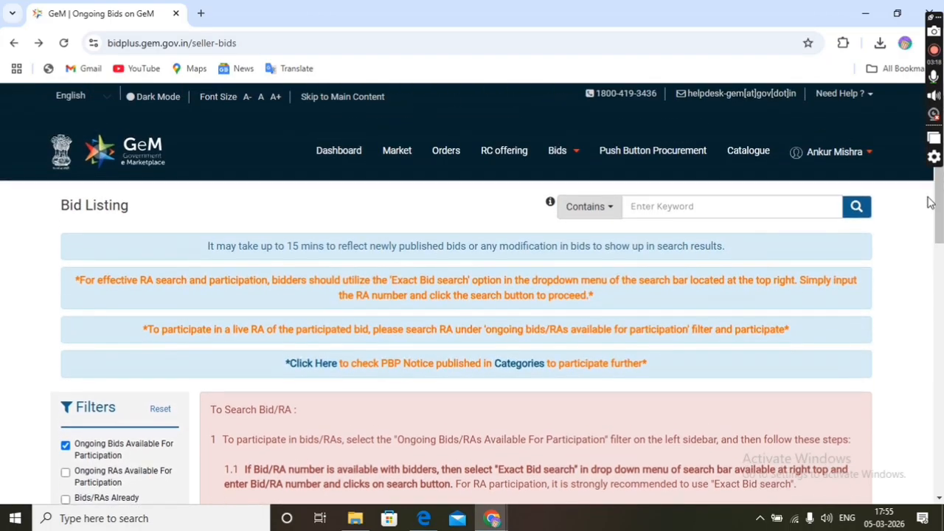
Switch the bid search to Exact Bid Search and start entering the bid number 'GEM/2026/B/'
left_click(612, 207)
left_click(613, 293)
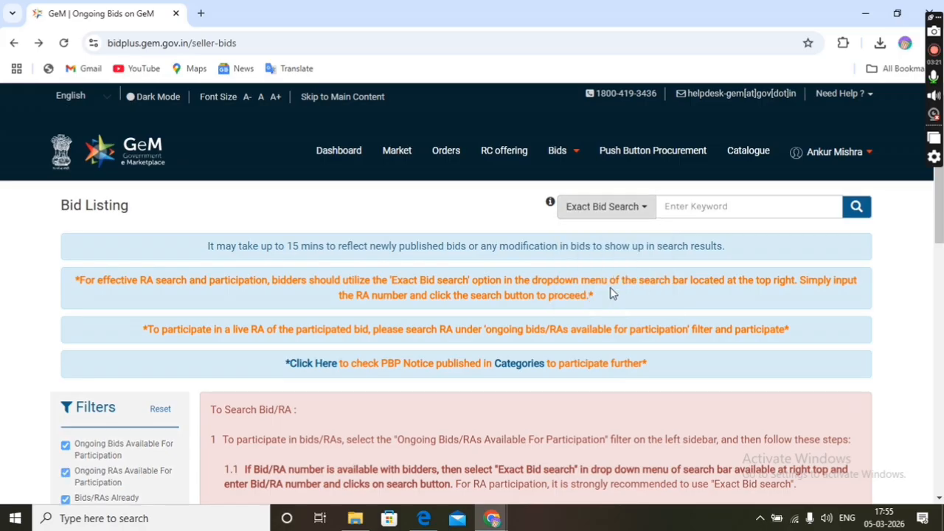
left_click(711, 205)
type("GEM/2026/B/")
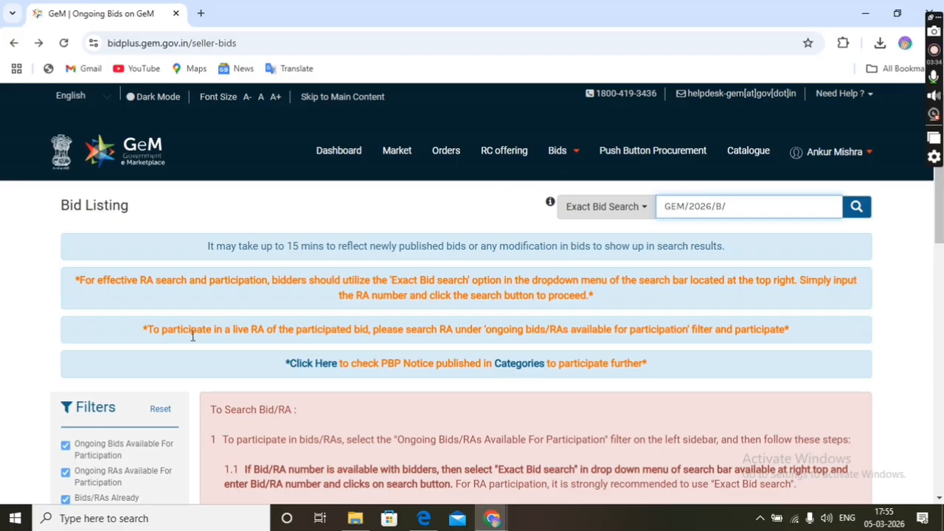
Open GeM-Bidding-8946929-1 (3).pdf from Downloads to find bid number GEM/2026/B/7204894
left_click(865, 14)
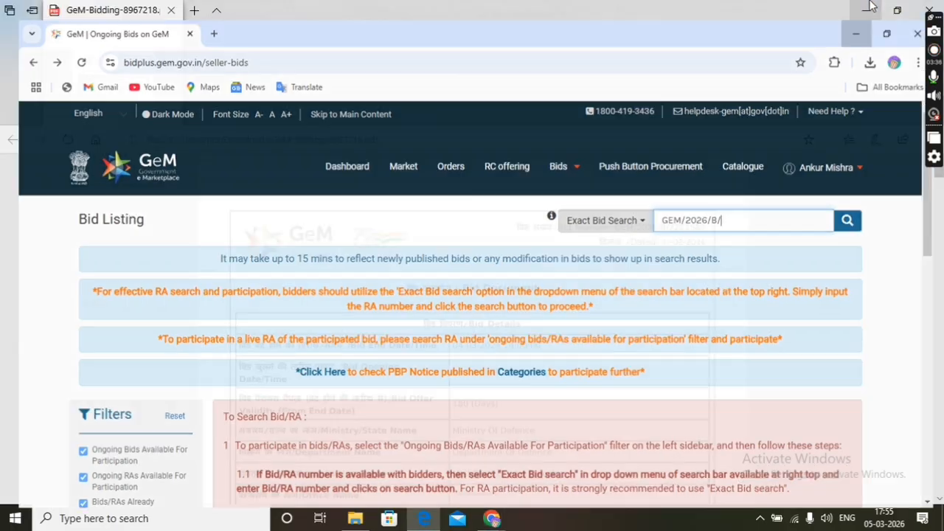
left_click(928, 10)
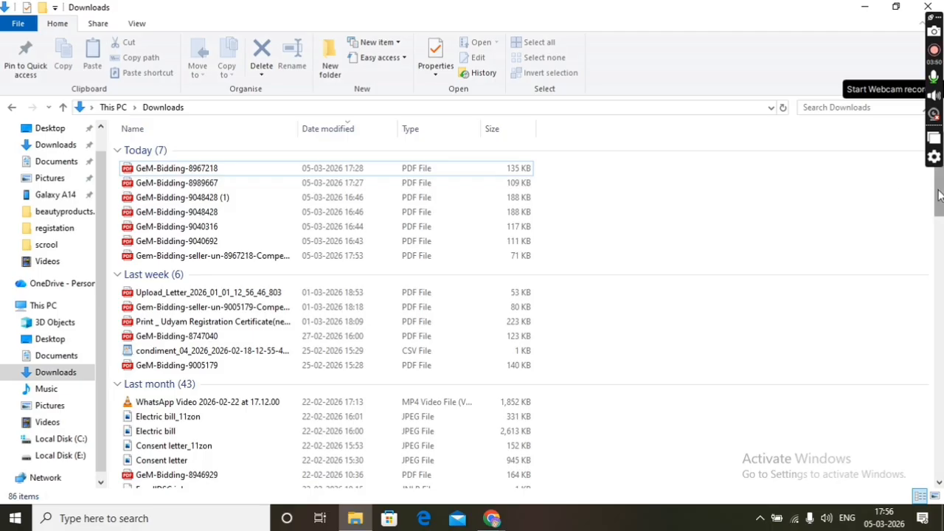
left_click_drag(939, 195, 939, 259)
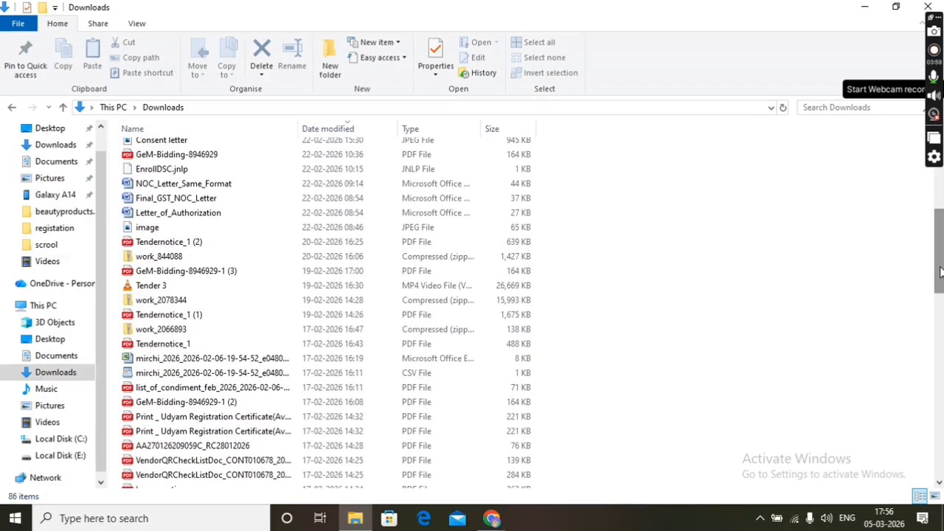
double_click(190, 270)
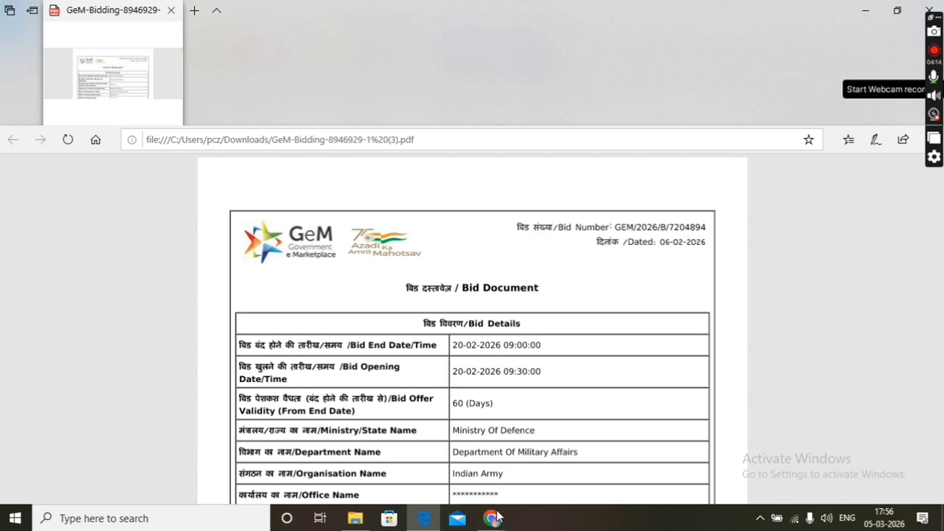
Run an exact search for GEM/2026/B/7204894 and view its single Bid Award record
mouse_move(494, 516)
left_click(563, 454)
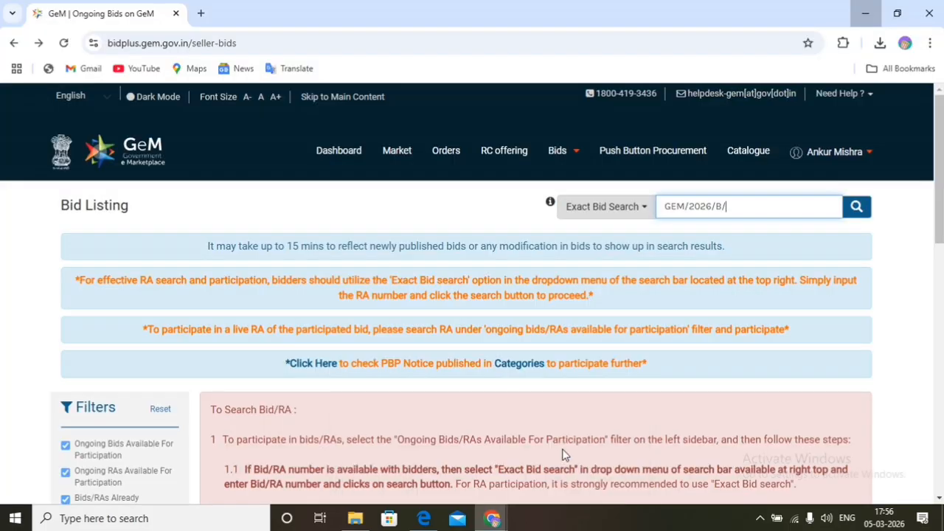
type("720")
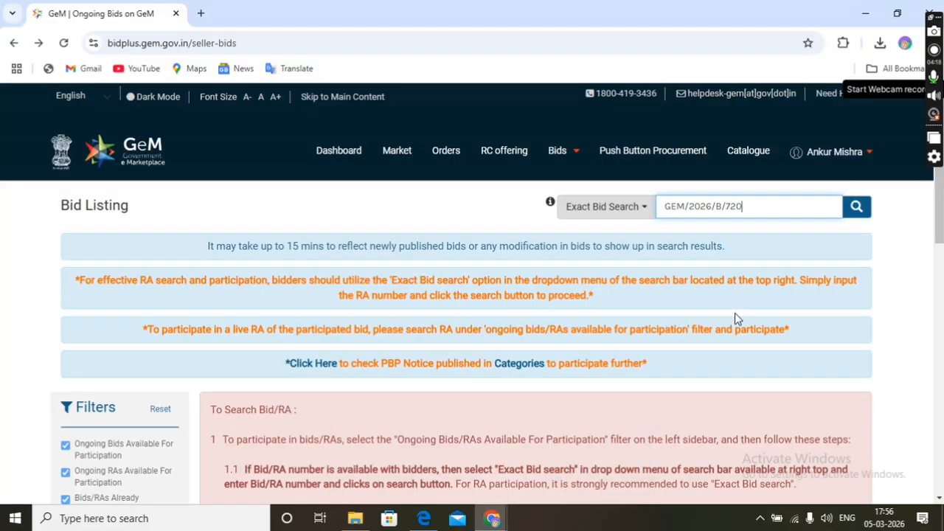
type("4894")
left_click(855, 211)
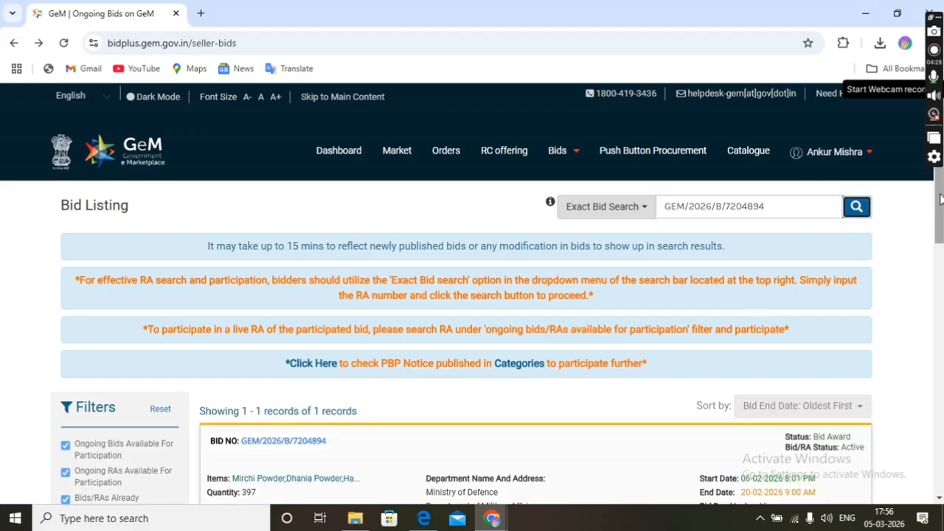
scroll(942, 205, "down", 3)
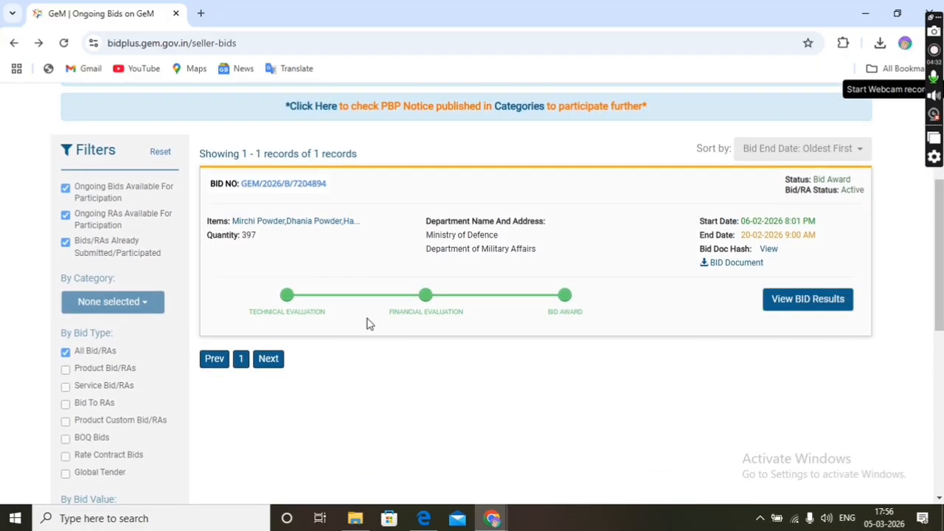
left_click(796, 305)
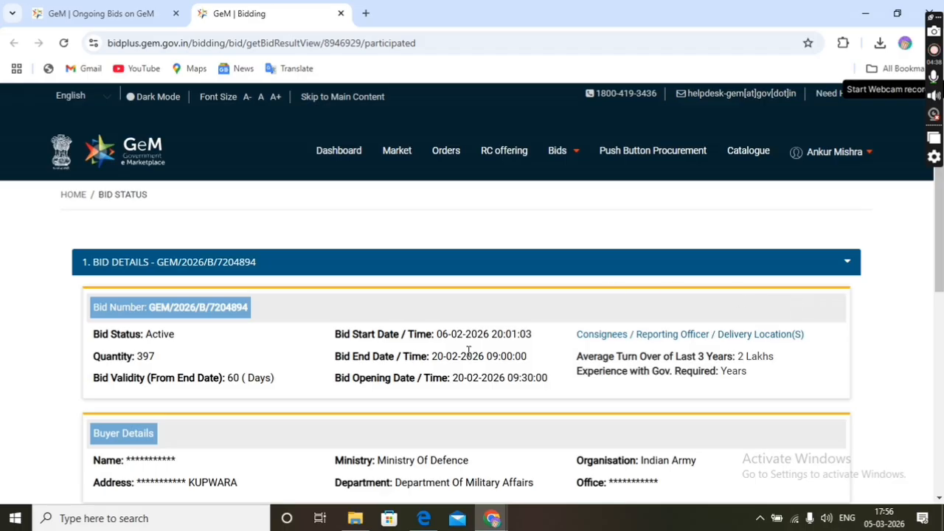
scroll(942, 214, "down", 2)
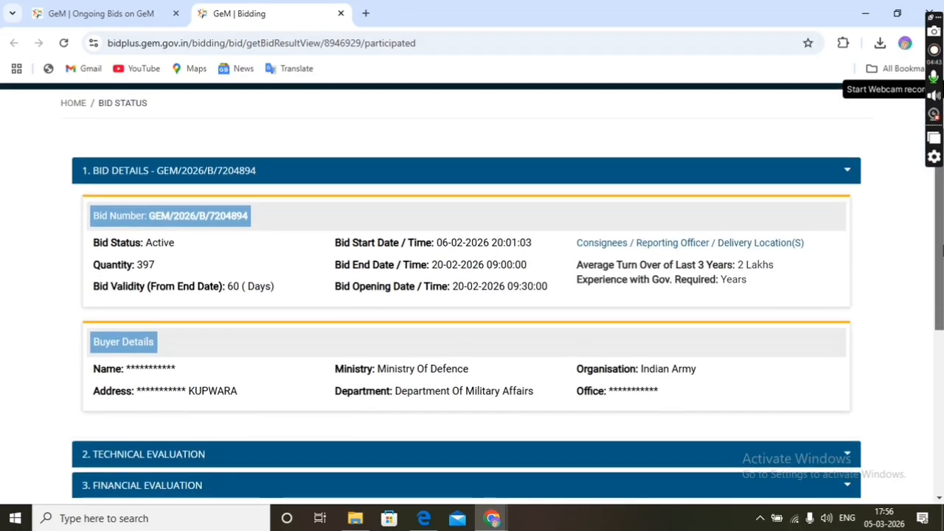
scroll(922, 214, "down", 1)
scroll(912, 214, "up", 3)
scroll(923, 243, "down", 2)
scroll(930, 272, "up", 2)
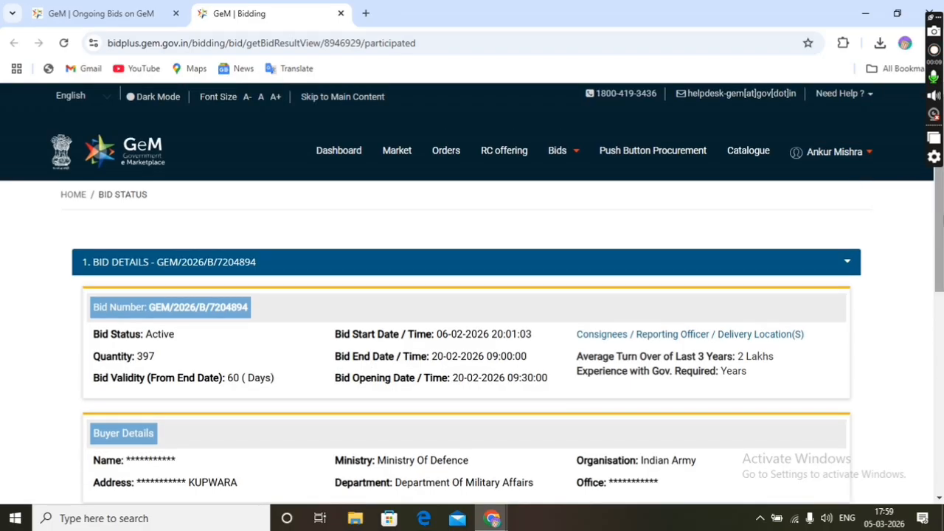
left_click_drag(943, 220, 940, 244)
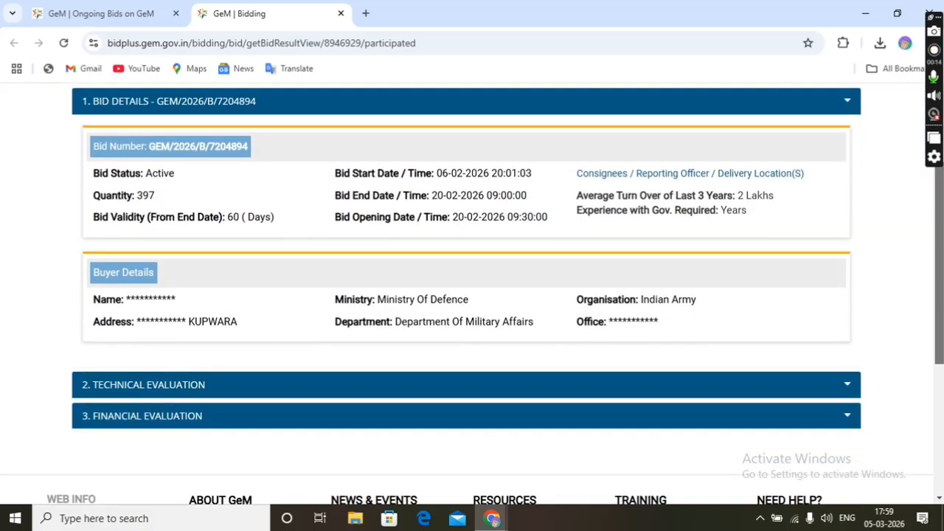
left_click_drag(939, 271, 847, 96)
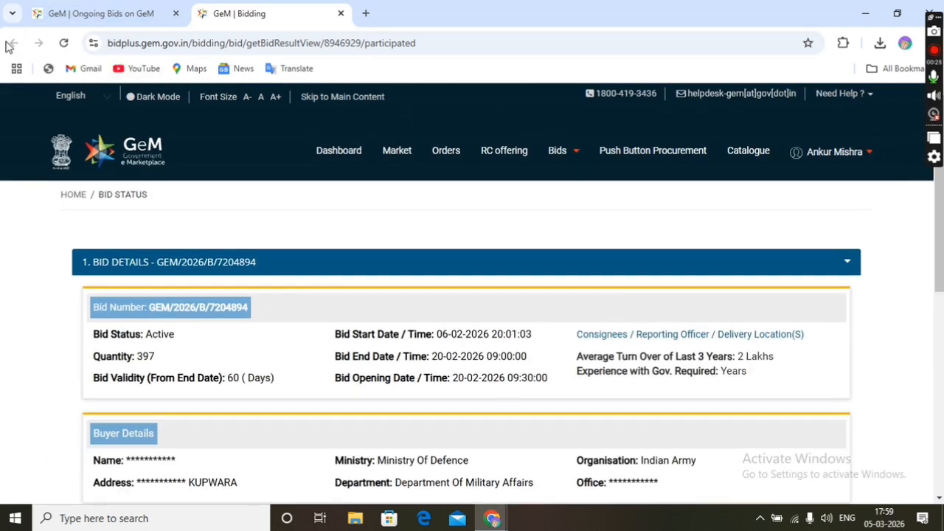
left_click(341, 13)
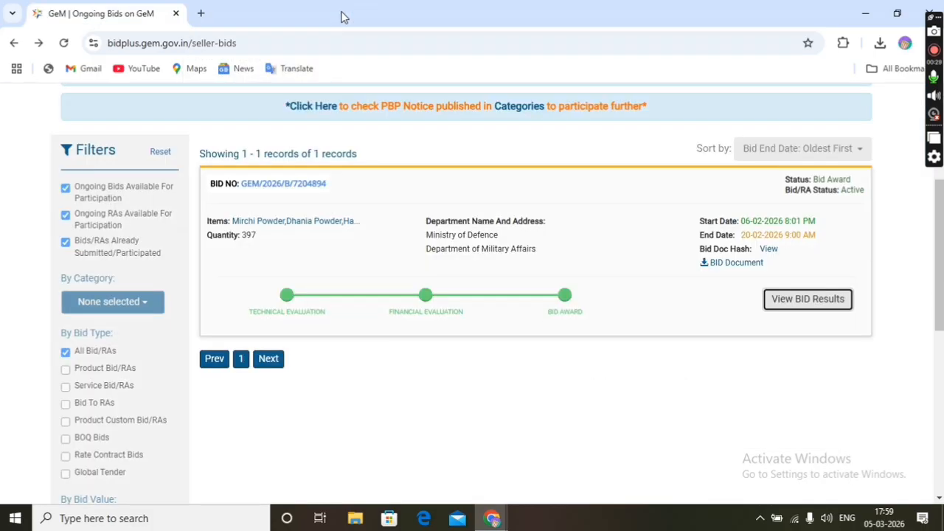